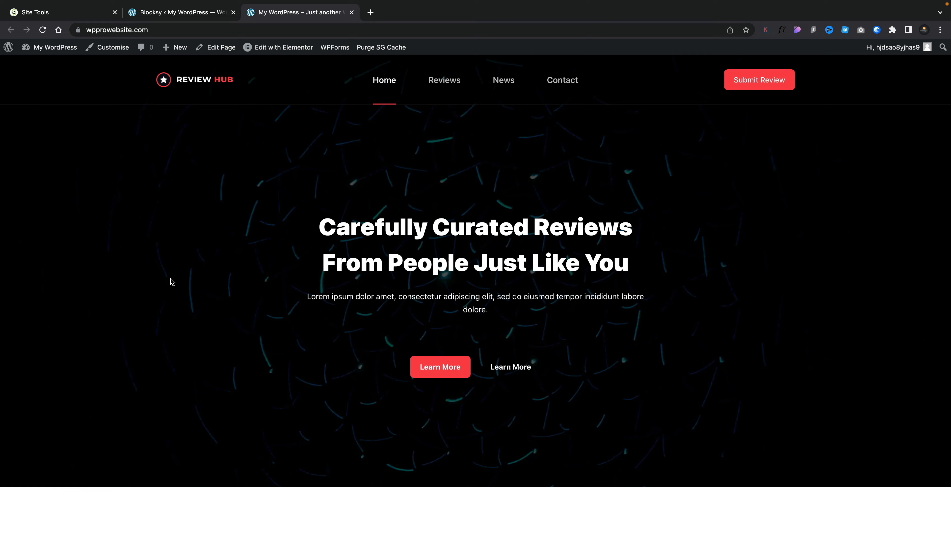
Step: Look over the homepage sections down to Top Categories and open the site's Reviews page
{"action": "scroll", "coordinate": [172, 280], "scroll_direction": "down", "scroll_amount": 4}
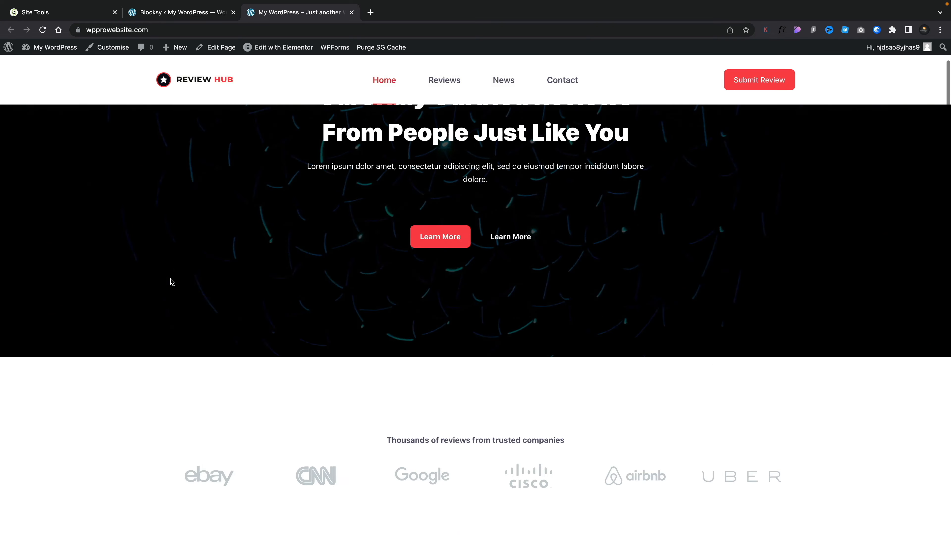
{"action": "scroll", "coordinate": [172, 281], "scroll_direction": "down", "scroll_amount": 10}
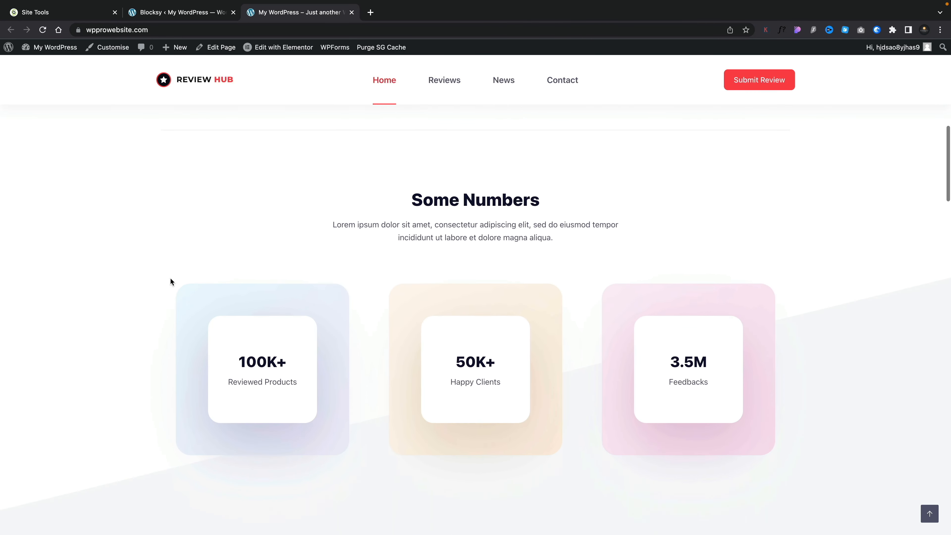
{"action": "scroll", "coordinate": [170, 281], "scroll_direction": "down", "scroll_amount": 6}
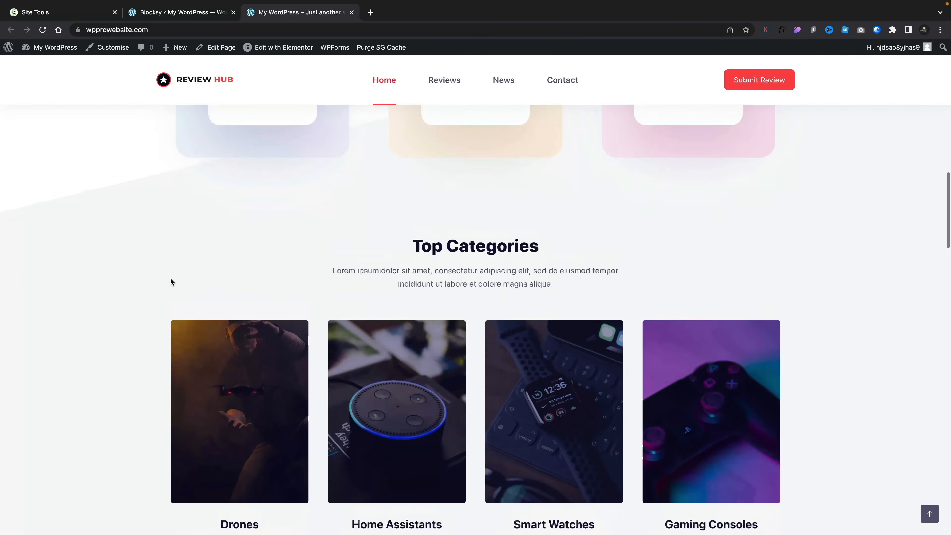
{"action": "scroll", "coordinate": [376, 156], "scroll_direction": "up", "scroll_amount": 7}
{"action": "left_click", "coordinate": [434, 95]}
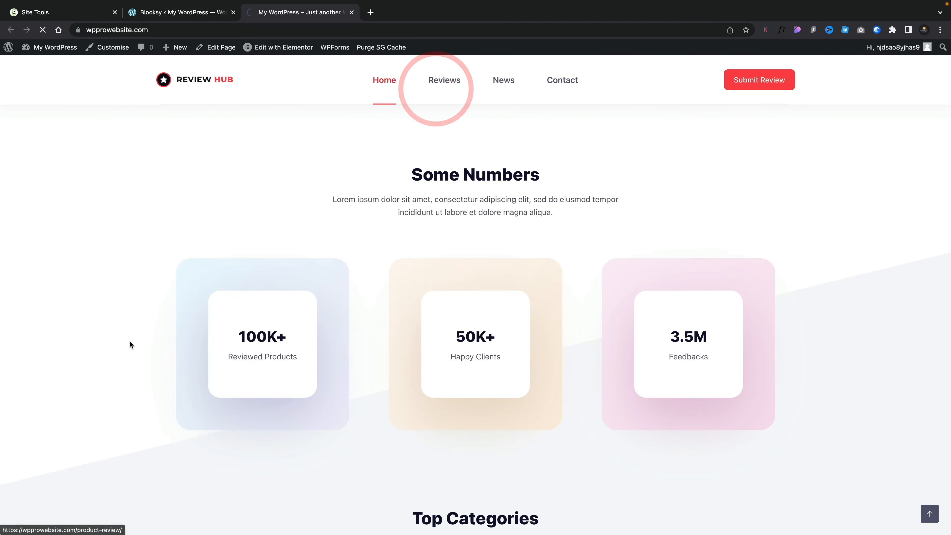
Step: Examine the Cum Sociis Natoque Penatibus review page from its image gallery and ratings down to the reply form
{"action": "scroll", "coordinate": [117, 400], "scroll_direction": "down", "scroll_amount": 5}
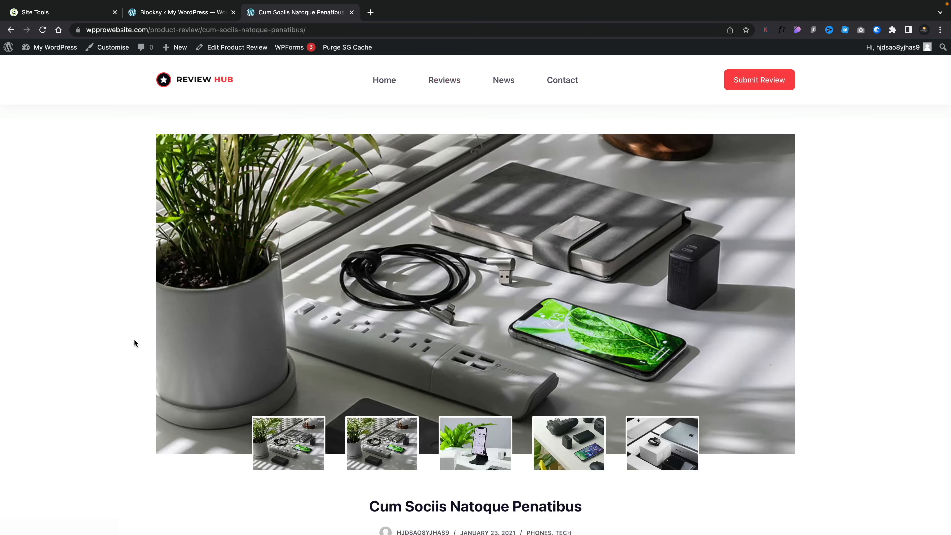
{"action": "scroll", "coordinate": [134, 338], "scroll_direction": "down", "scroll_amount": 10}
{"action": "scroll", "coordinate": [134, 339], "scroll_direction": "down", "scroll_amount": 3}
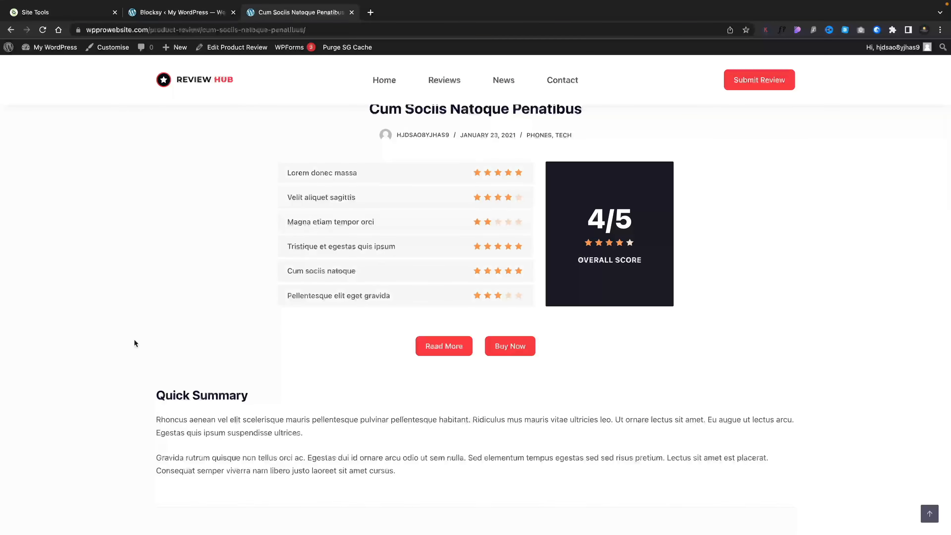
{"action": "scroll", "coordinate": [134, 340], "scroll_direction": "down", "scroll_amount": 2}
{"action": "scroll", "coordinate": [135, 343], "scroll_direction": "down", "scroll_amount": 12}
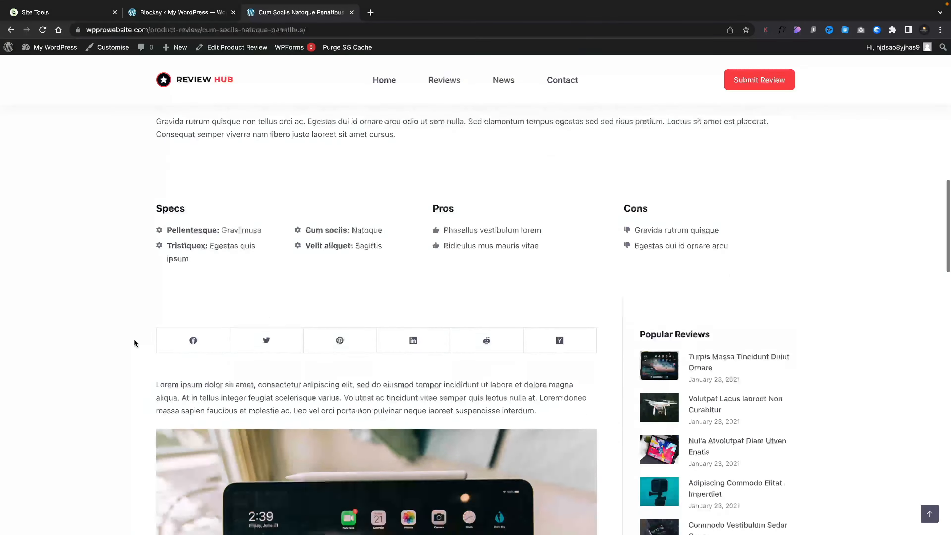
{"action": "scroll", "coordinate": [134, 342], "scroll_direction": "down", "scroll_amount": 15}
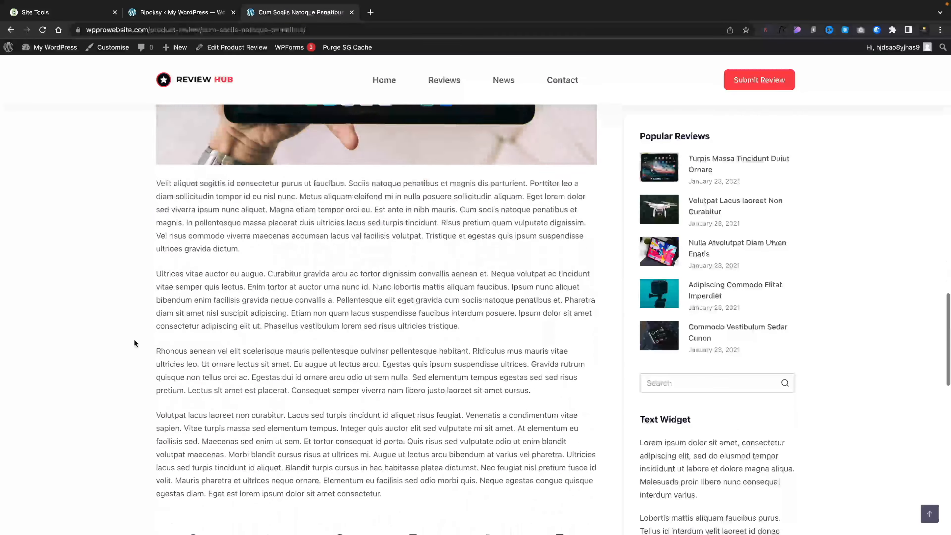
{"action": "scroll", "coordinate": [134, 343], "scroll_direction": "down", "scroll_amount": 4}
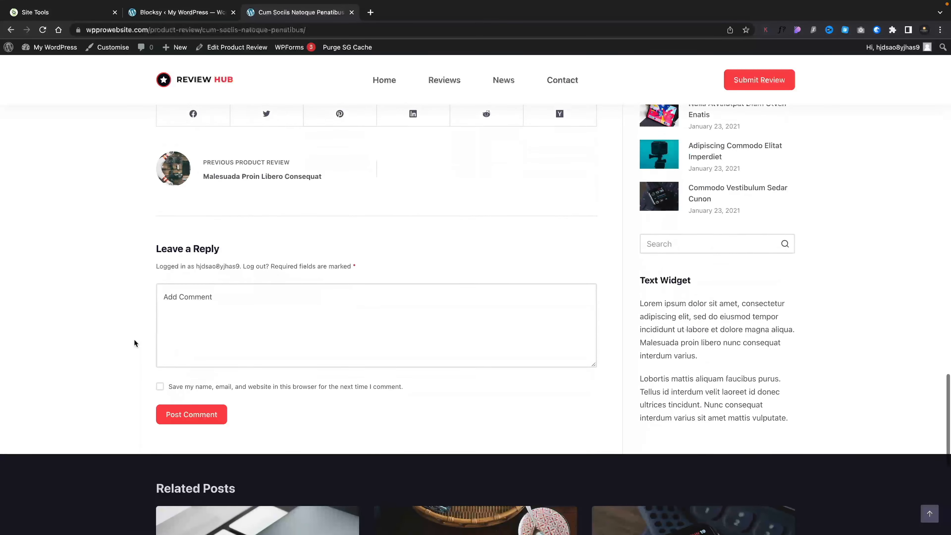
{"action": "scroll", "coordinate": [135, 342], "scroll_direction": "up", "scroll_amount": 1}
{"action": "scroll", "coordinate": [134, 343], "scroll_direction": "up", "scroll_amount": 10}
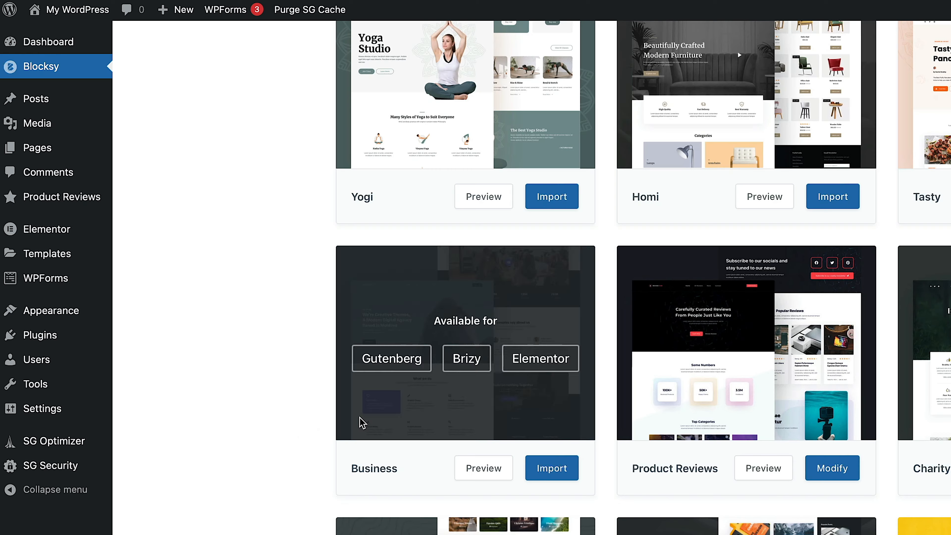
Step: Open the theme customiser and bring up the settings of the header's Main Row
{"action": "mouse_move", "coordinate": [57, 318]}
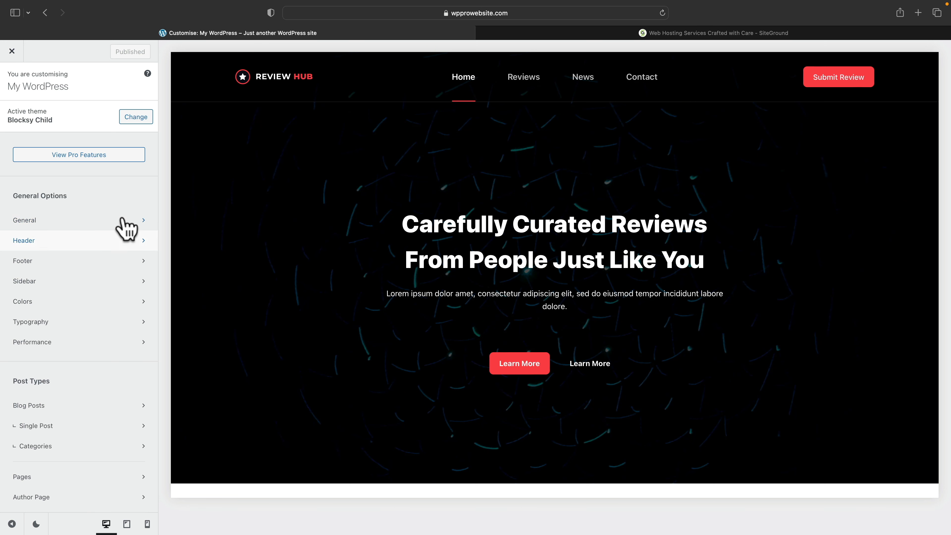
{"action": "left_click", "coordinate": [257, 183]}
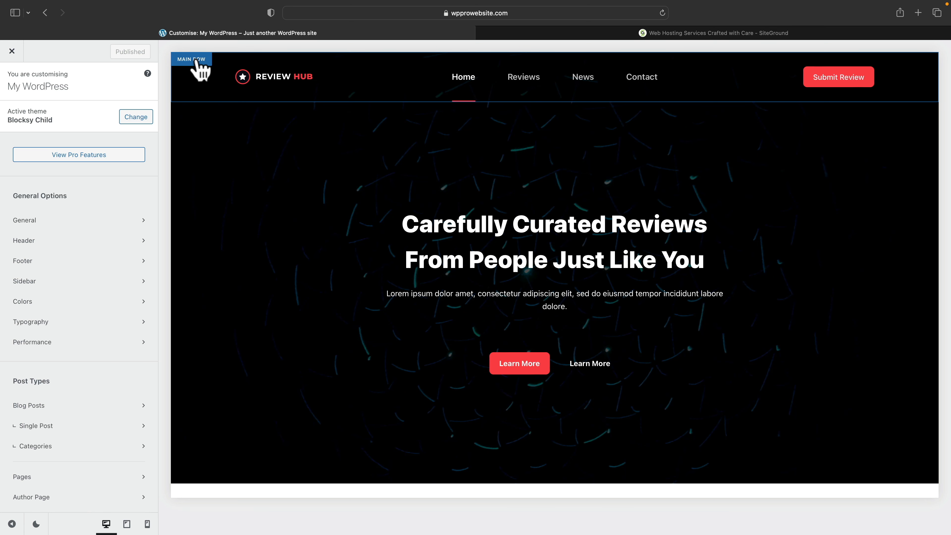
{"action": "left_click", "coordinate": [197, 62]}
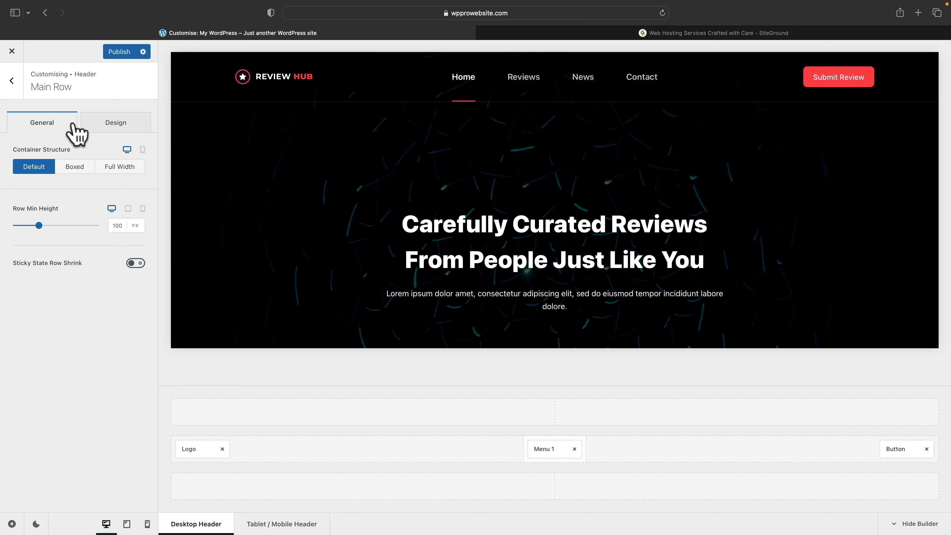
Step: Show the Reviews page in the customiser preview and open the settings of its Product Reviews title area
{"action": "left_click", "coordinate": [527, 76]}
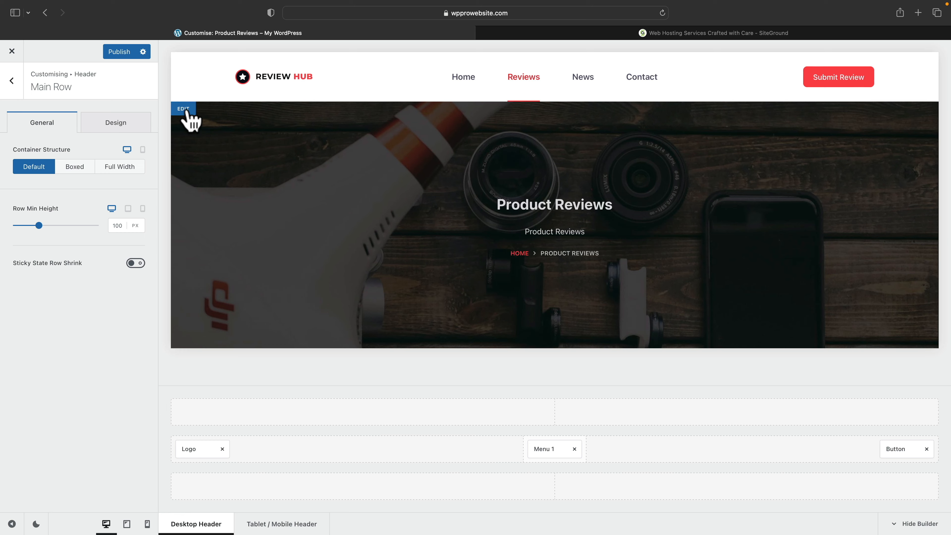
{"action": "left_click", "coordinate": [185, 111]}
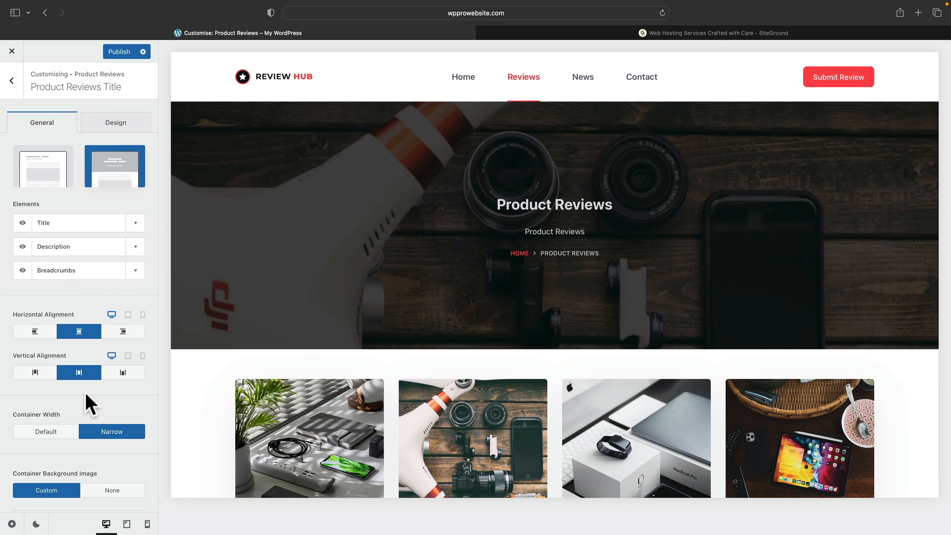
Step: Switch the customiser interface to dark mode and go back to its main list of options
{"action": "left_click", "coordinate": [35, 524]}
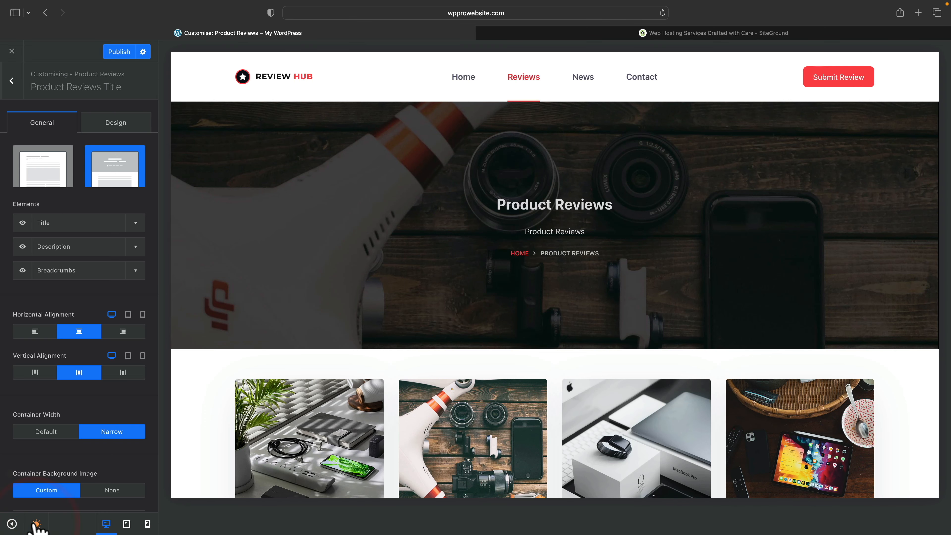
{"action": "left_click", "coordinate": [36, 524]}
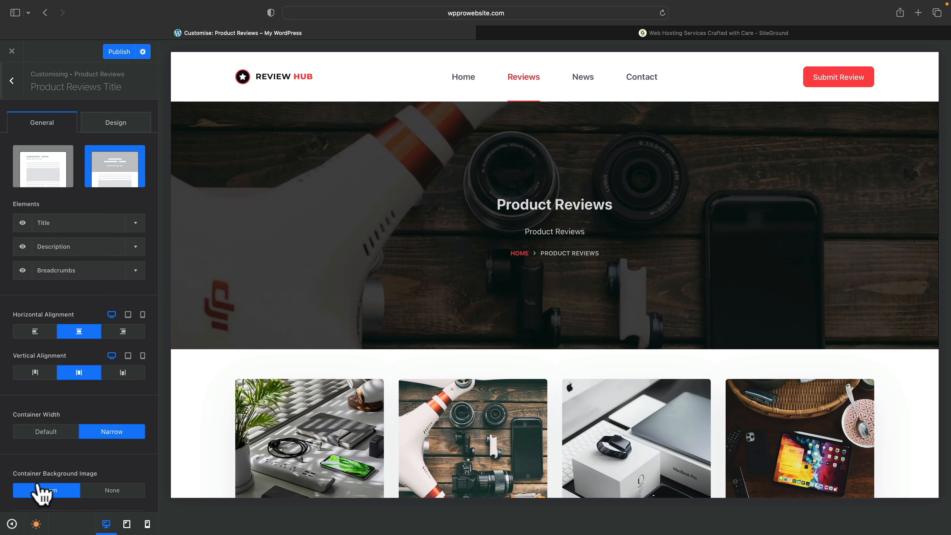
{"action": "left_click", "coordinate": [12, 80]}
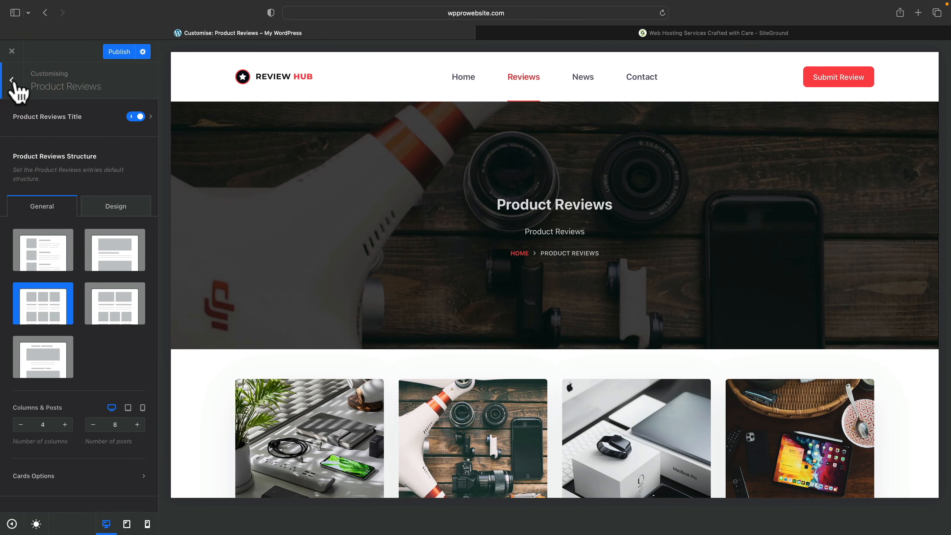
{"action": "left_click", "coordinate": [12, 80]}
{"action": "scroll", "coordinate": [99, 271], "scroll_direction": "up", "scroll_amount": 5}
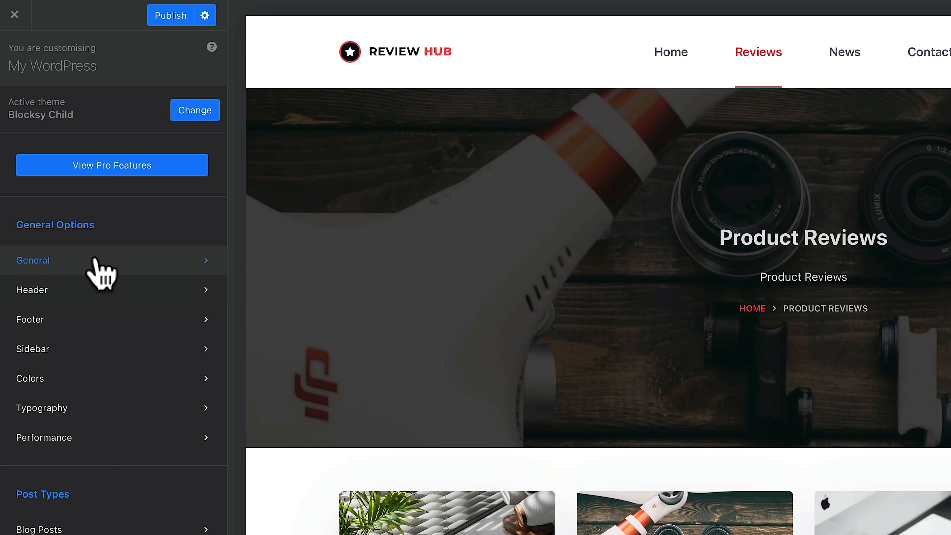
Step: Review the General options and the review cards in the preview, and return to the main customiser options
{"action": "left_click", "coordinate": [68, 220]}
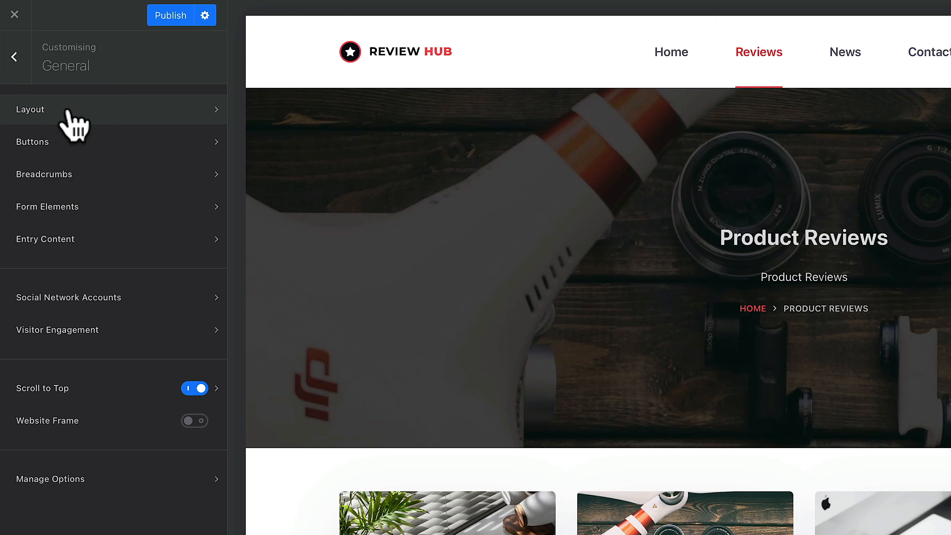
{"action": "left_click", "coordinate": [74, 125]}
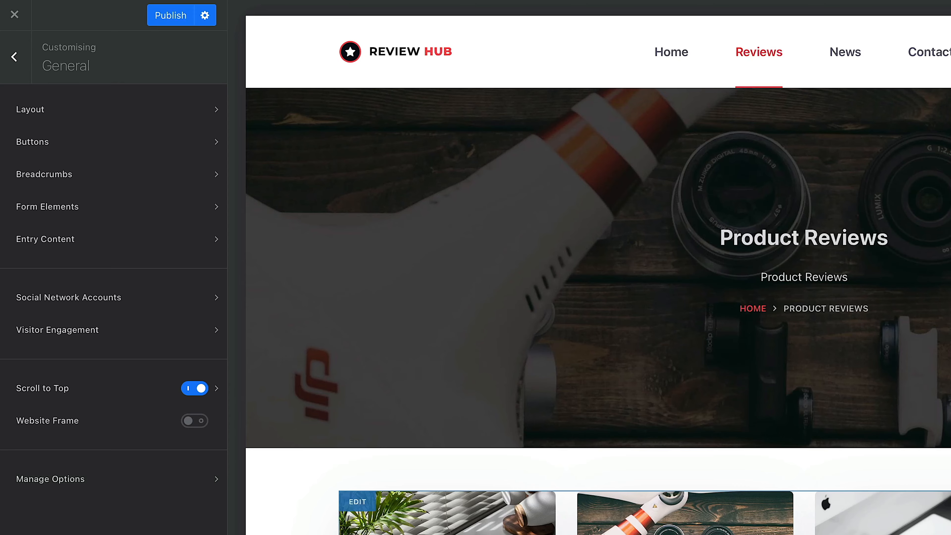
{"action": "scroll", "coordinate": [599, 311], "scroll_direction": "down", "scroll_amount": 9}
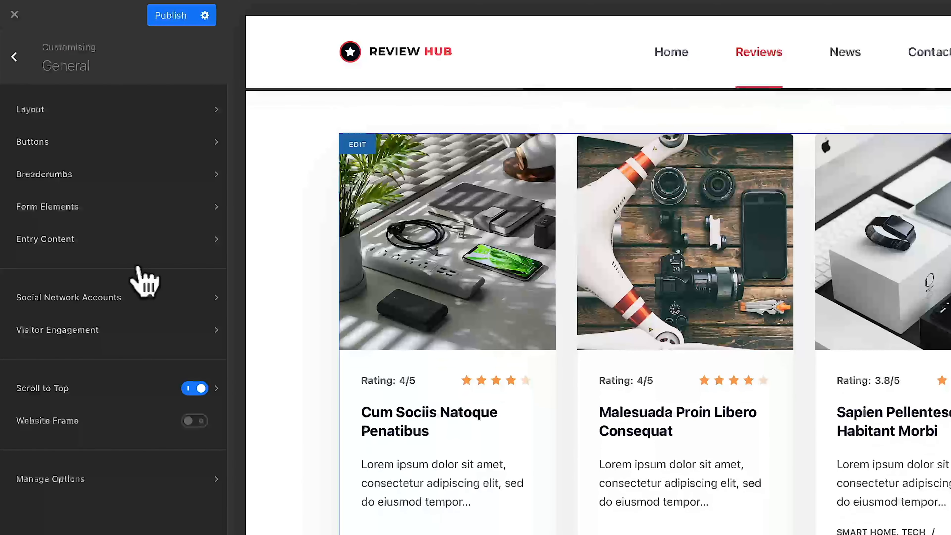
{"action": "left_click", "coordinate": [14, 58]}
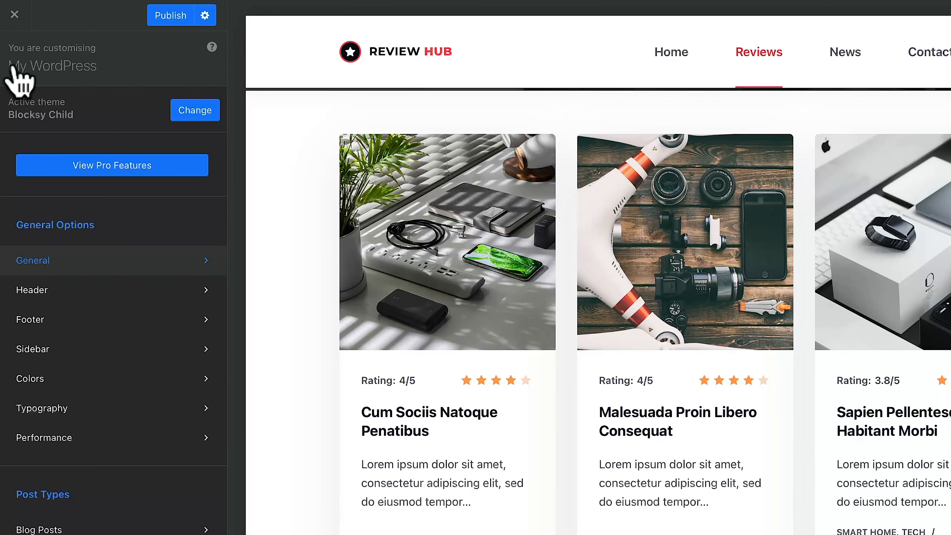
Step: Look through the Post Types and Core options, and view the Cum Sociis Natoque Penatibus review in the preview
{"action": "scroll", "coordinate": [101, 469], "scroll_direction": "down", "scroll_amount": 3}
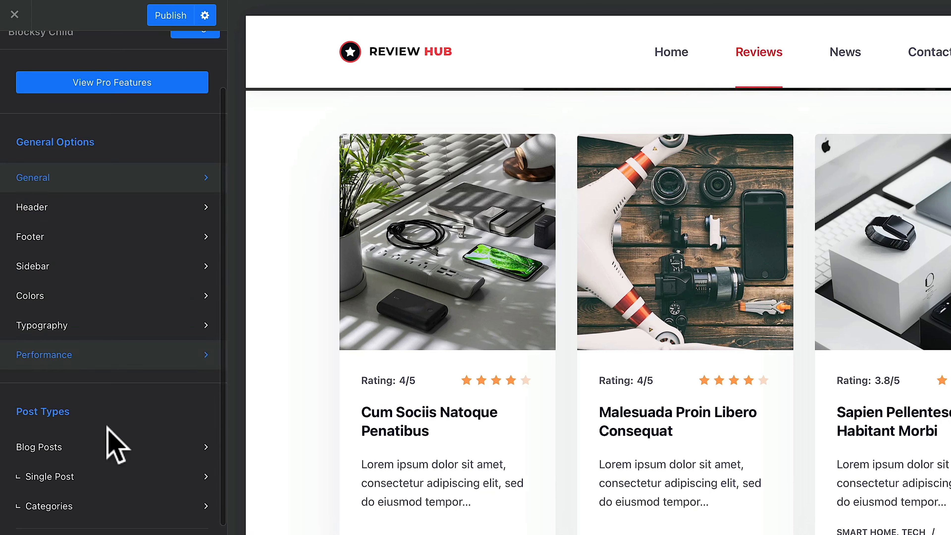
{"action": "scroll", "coordinate": [108, 453], "scroll_direction": "down", "scroll_amount": 2}
{"action": "scroll", "coordinate": [115, 468], "scroll_direction": "down", "scroll_amount": 5}
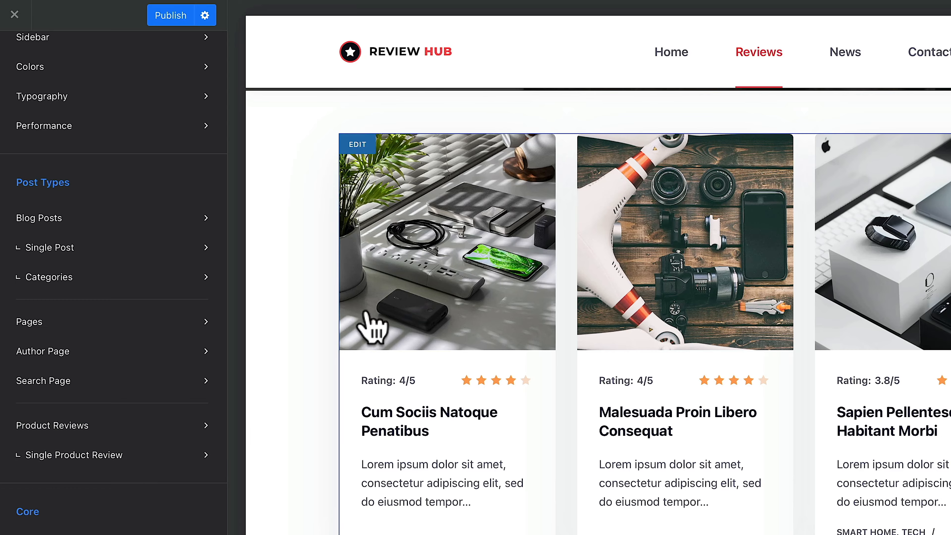
{"action": "left_click", "coordinate": [365, 320]}
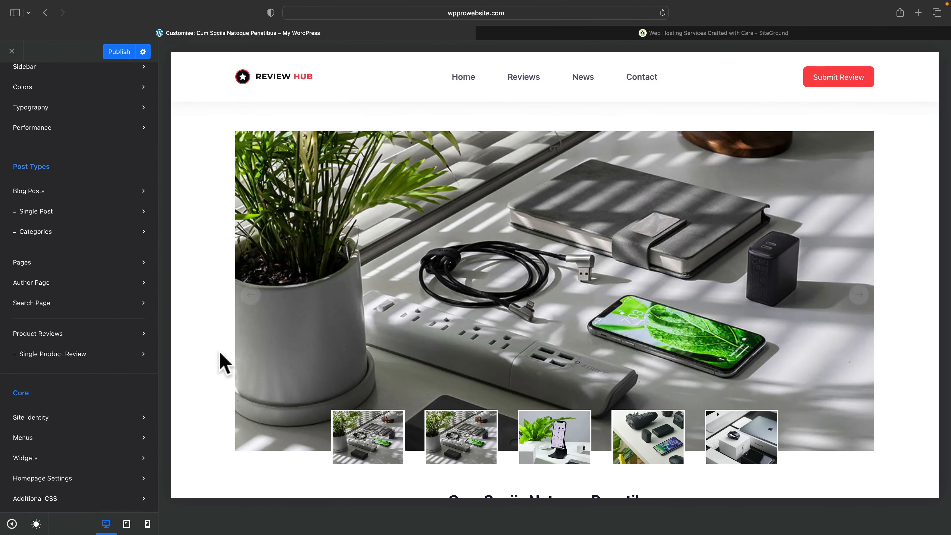
{"action": "scroll", "coordinate": [218, 351], "scroll_direction": "down", "scroll_amount": 8}
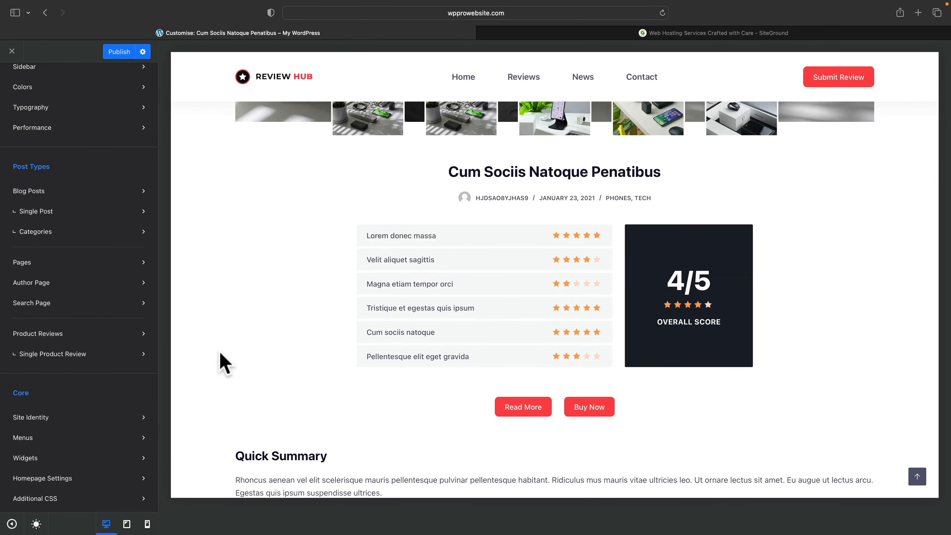
Step: Open the Product Reviews settings and show the Reviews page's card grid in the preview
{"action": "left_click", "coordinate": [76, 333]}
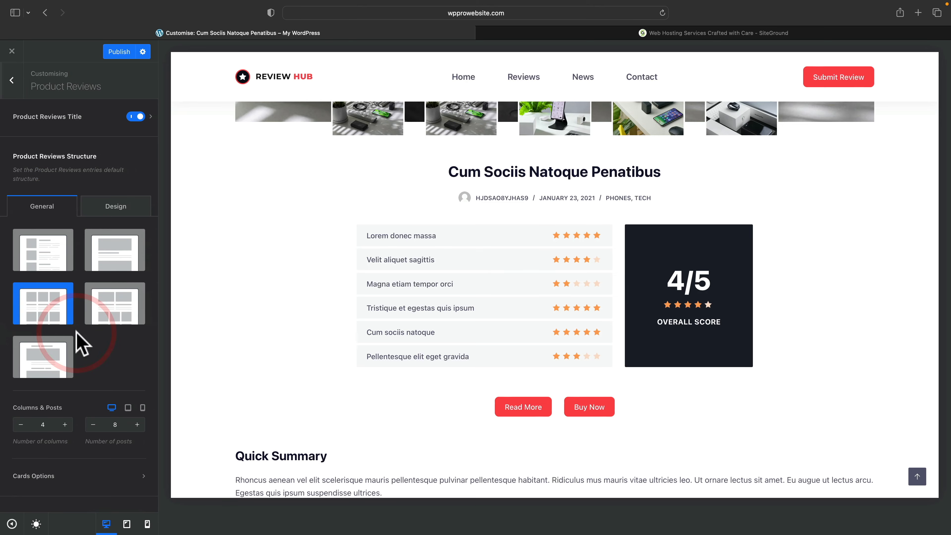
{"action": "scroll", "coordinate": [390, 203], "scroll_direction": "up", "scroll_amount": 3}
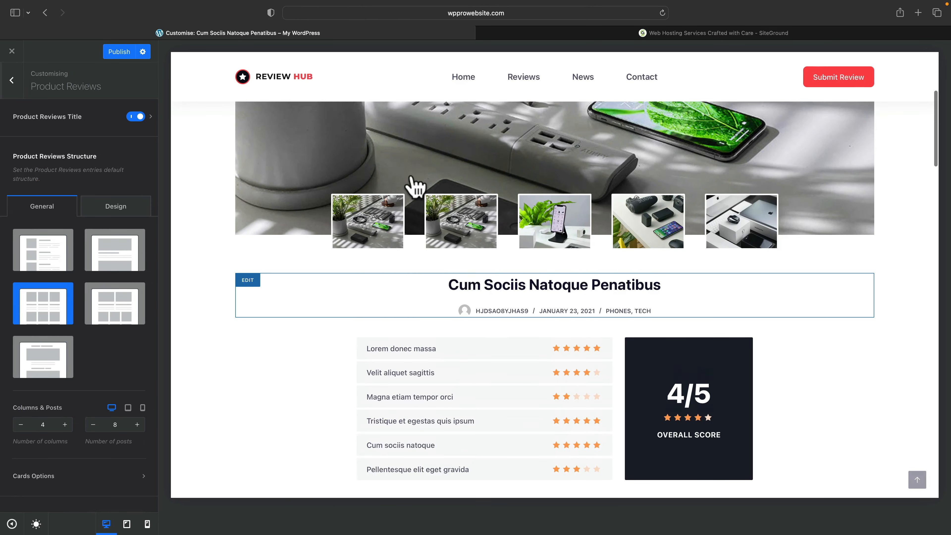
{"action": "left_click", "coordinate": [514, 83]}
{"action": "scroll", "coordinate": [271, 359], "scroll_direction": "down", "scroll_amount": 5}
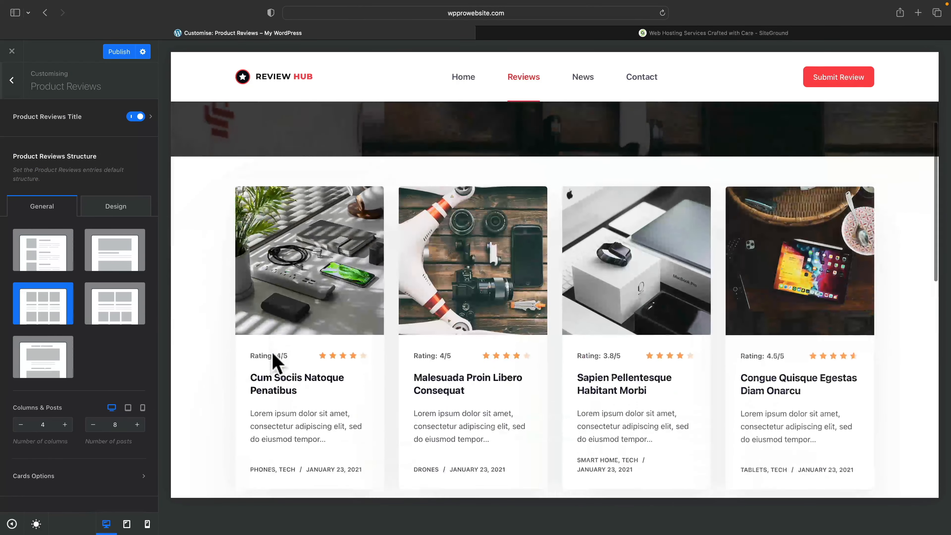
{"action": "scroll", "coordinate": [273, 361], "scroll_direction": "down", "scroll_amount": 2}
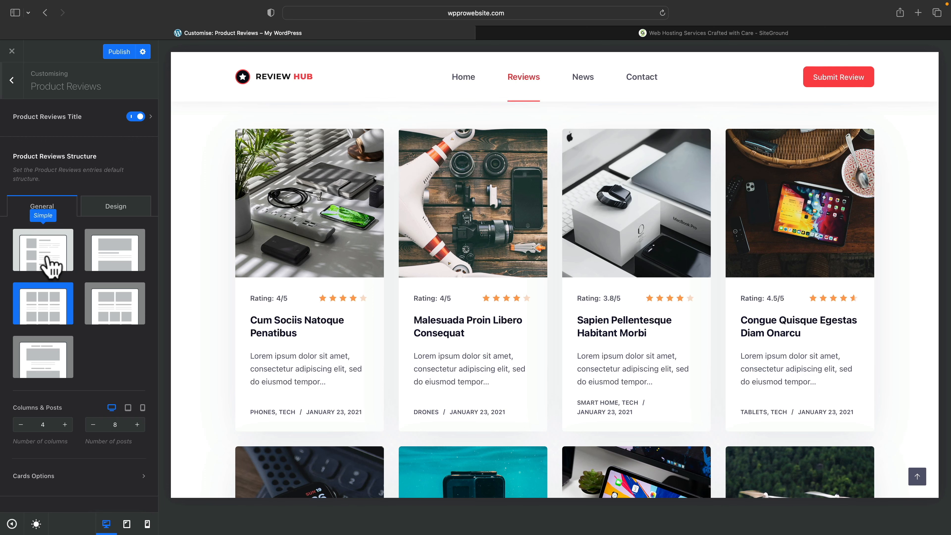
Step: Try the Simple structure for the Product Reviews archive and check the resulting list of reviews
{"action": "left_click", "coordinate": [51, 266]}
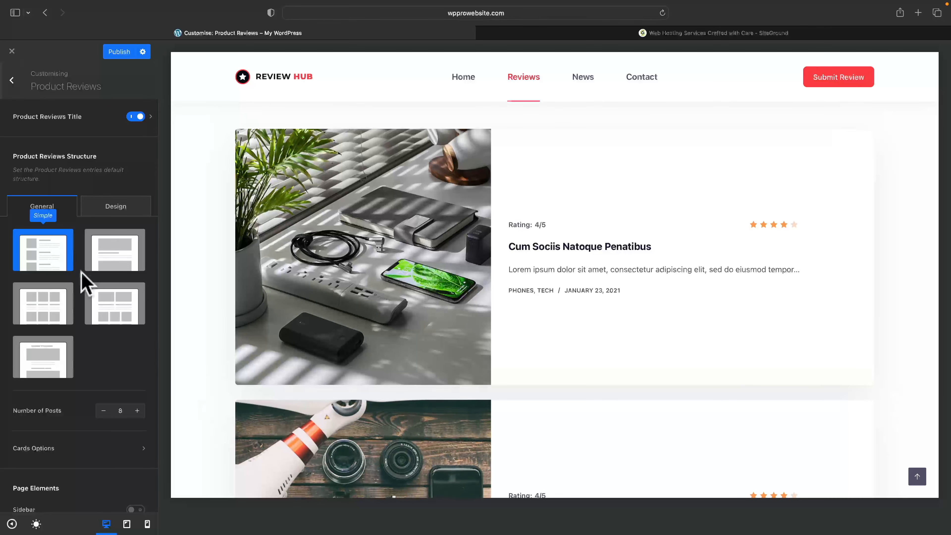
{"action": "scroll", "coordinate": [197, 394], "scroll_direction": "down", "scroll_amount": 1}
{"action": "scroll", "coordinate": [196, 393], "scroll_direction": "down", "scroll_amount": 5}
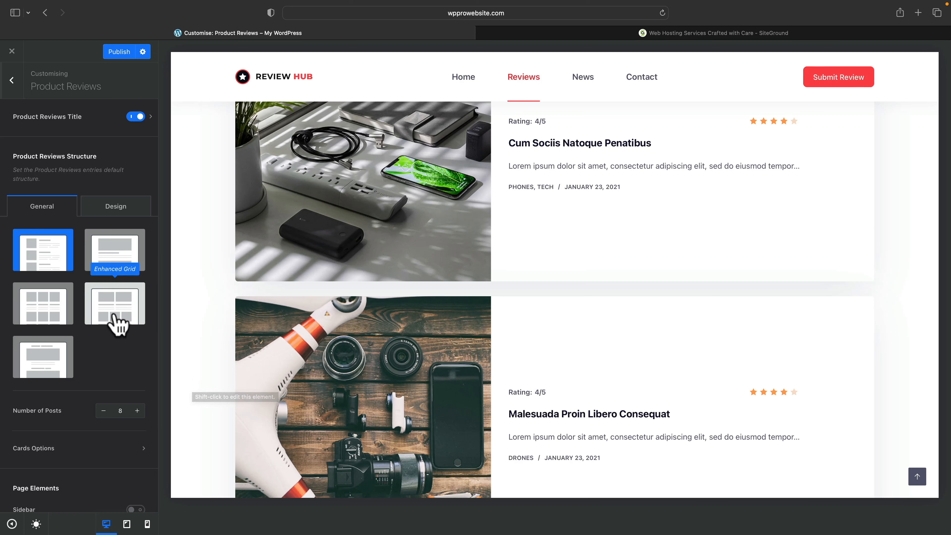
Step: Set the Product Reviews structure to Enhanced Grid and check the card layout in the preview
{"action": "left_click", "coordinate": [114, 313]}
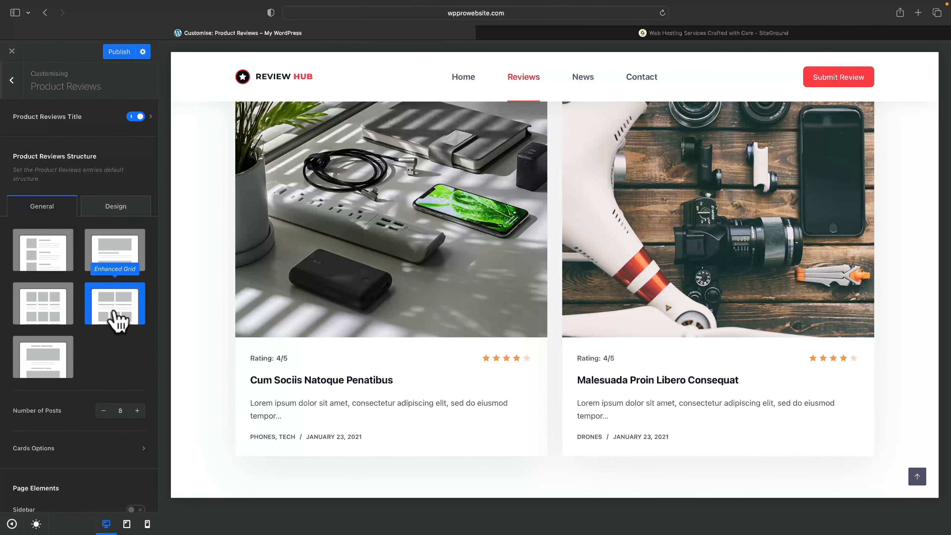
{"action": "scroll", "coordinate": [209, 370], "scroll_direction": "down", "scroll_amount": 3}
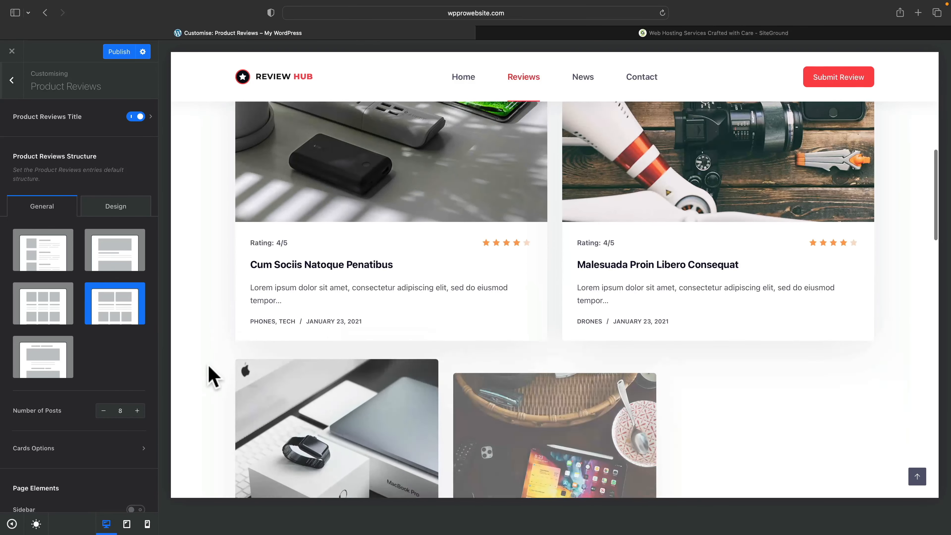
Step: Look through the Enhanced Grid preview of the Product Reviews archive down to its last card
{"action": "scroll", "coordinate": [209, 367], "scroll_direction": "down", "scroll_amount": 7}
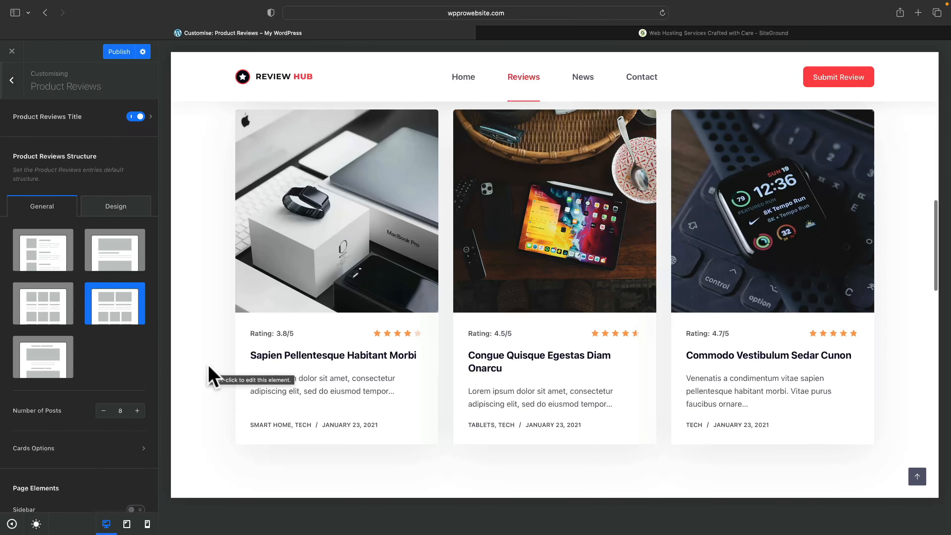
{"action": "scroll", "coordinate": [208, 371], "scroll_direction": "down", "scroll_amount": 5}
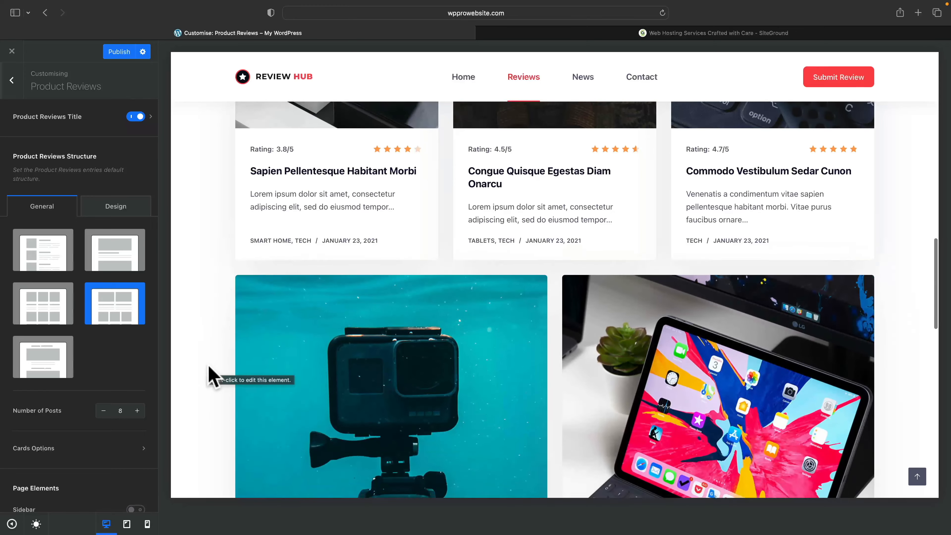
{"action": "scroll", "coordinate": [208, 371], "scroll_direction": "down", "scroll_amount": 1}
{"action": "scroll", "coordinate": [209, 368], "scroll_direction": "up", "scroll_amount": 14}
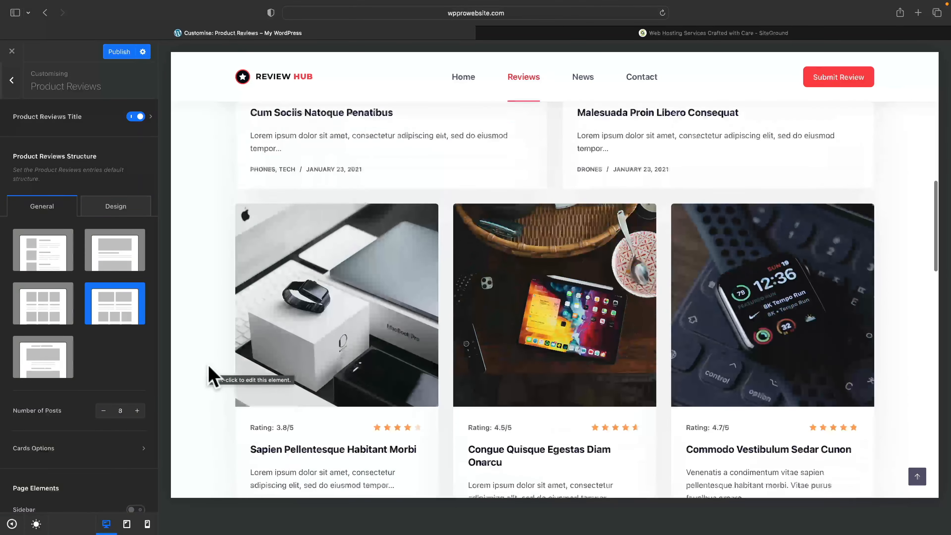
{"action": "scroll", "coordinate": [209, 371], "scroll_direction": "up", "scroll_amount": 1}
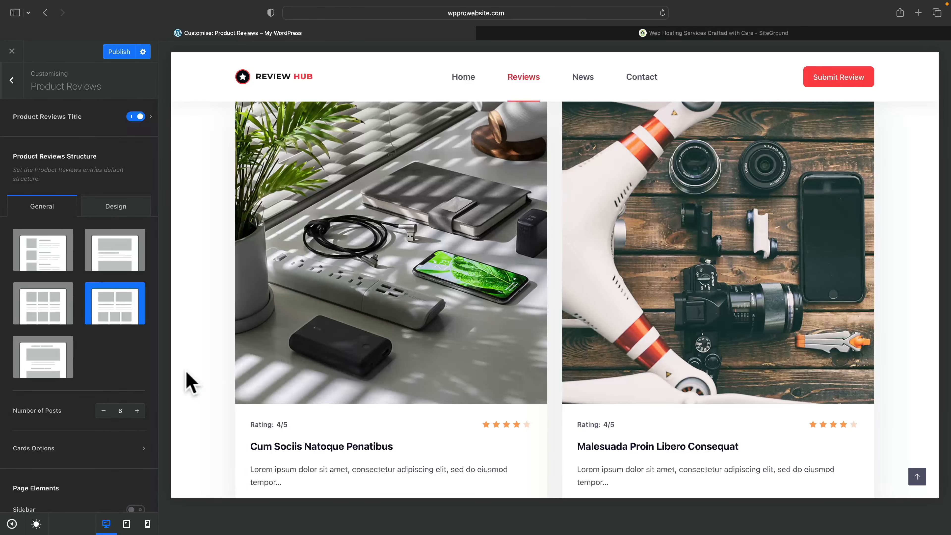
{"action": "scroll", "coordinate": [205, 382], "scroll_direction": "down", "scroll_amount": 15}
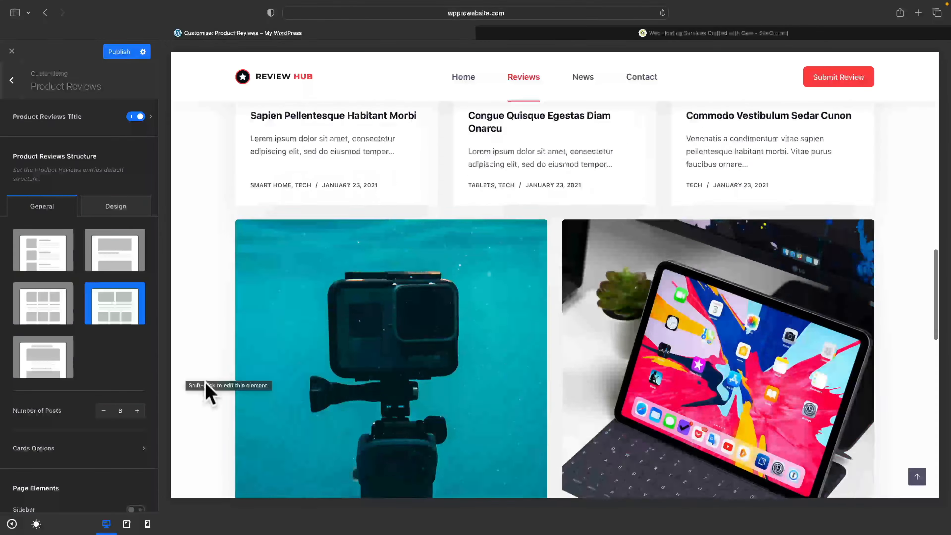
{"action": "scroll", "coordinate": [205, 382], "scroll_direction": "down", "scroll_amount": 11}
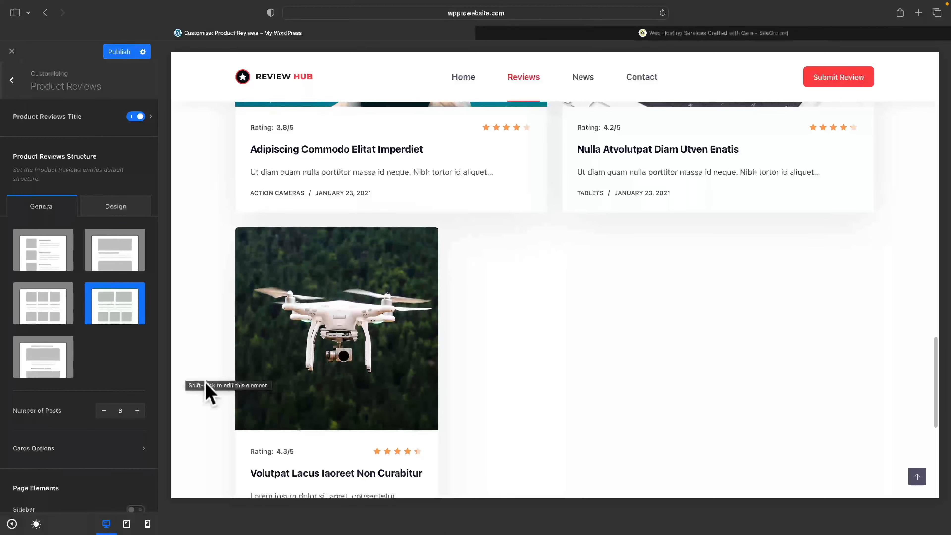
Step: Set the Product Reviews archive's number of posts to 7 and check the grid and pagination in the preview
{"action": "left_click", "coordinate": [103, 410]}
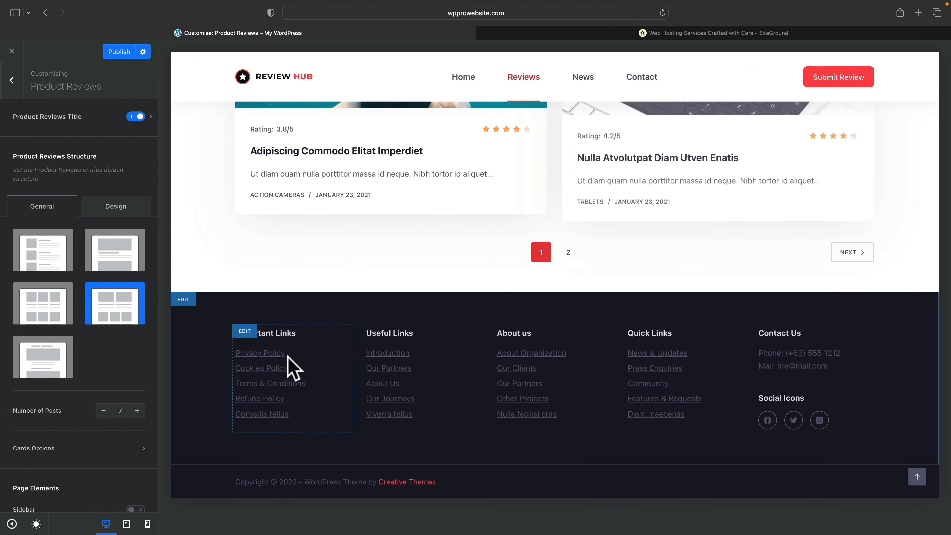
{"action": "scroll", "coordinate": [289, 363], "scroll_direction": "up", "scroll_amount": 4}
{"action": "scroll", "coordinate": [292, 367], "scroll_direction": "up", "scroll_amount": 1}
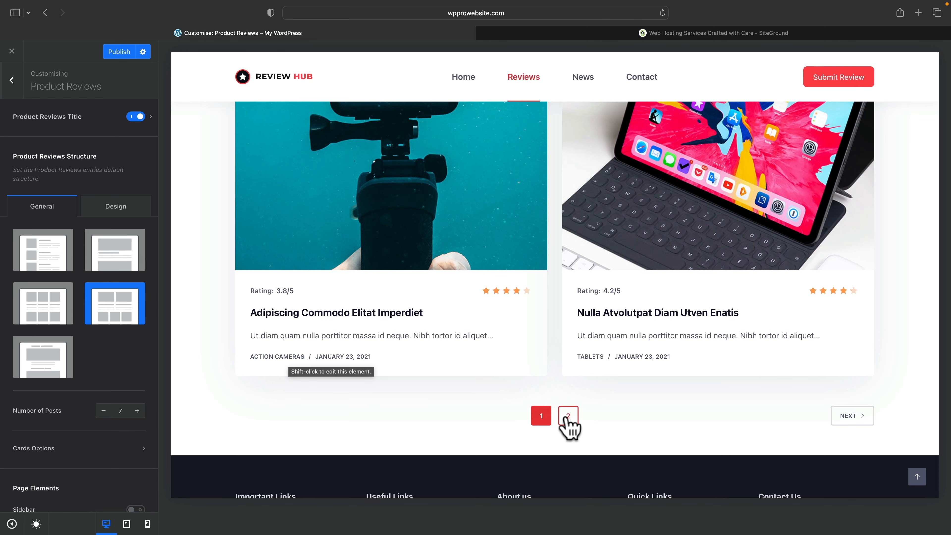
{"action": "scroll", "coordinate": [569, 427], "scroll_direction": "up", "scroll_amount": 15}
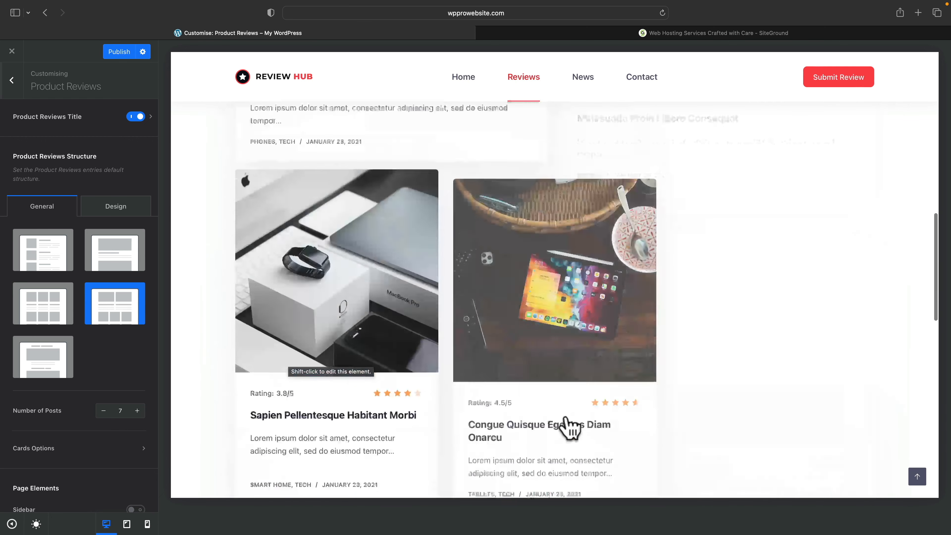
{"action": "scroll", "coordinate": [569, 427], "scroll_direction": "up", "scroll_amount": 5}
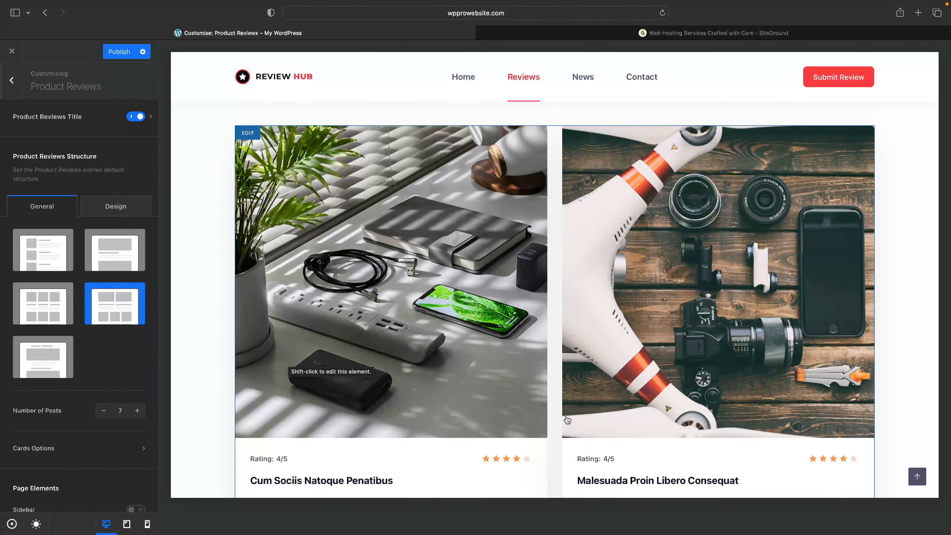
Step: Open the Cards Options for the Product Reviews archive
{"action": "scroll", "coordinate": [567, 419], "scroll_direction": "down", "scroll_amount": 4}
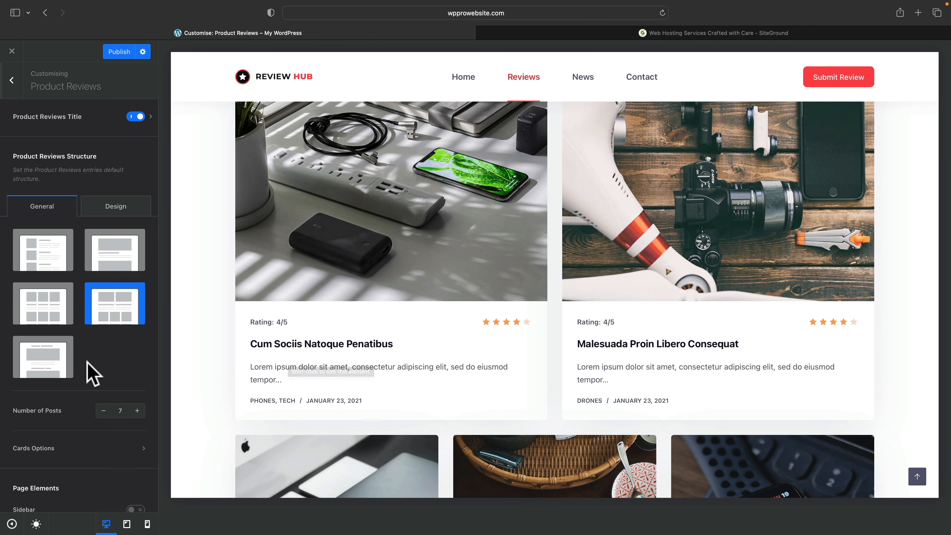
{"action": "scroll", "coordinate": [90, 371], "scroll_direction": "down", "scroll_amount": 3}
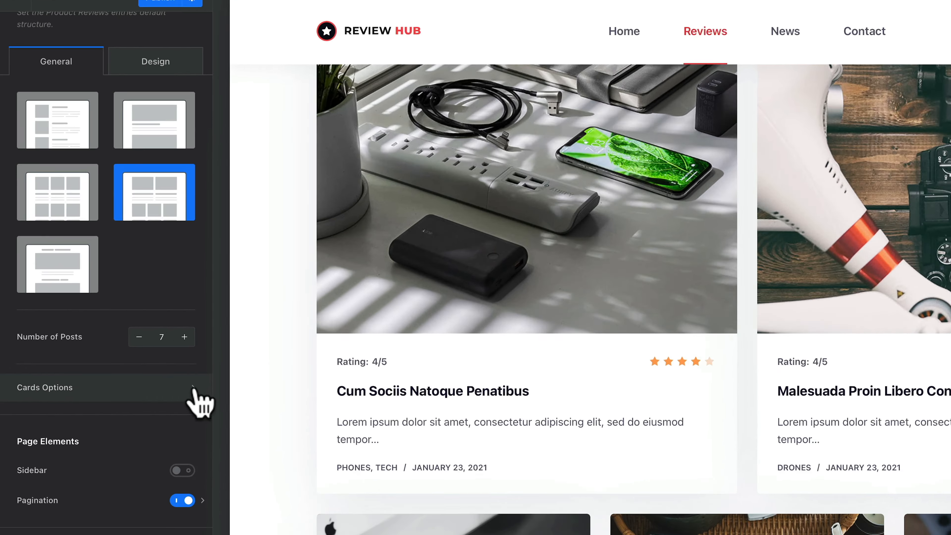
{"action": "left_click", "coordinate": [135, 342]}
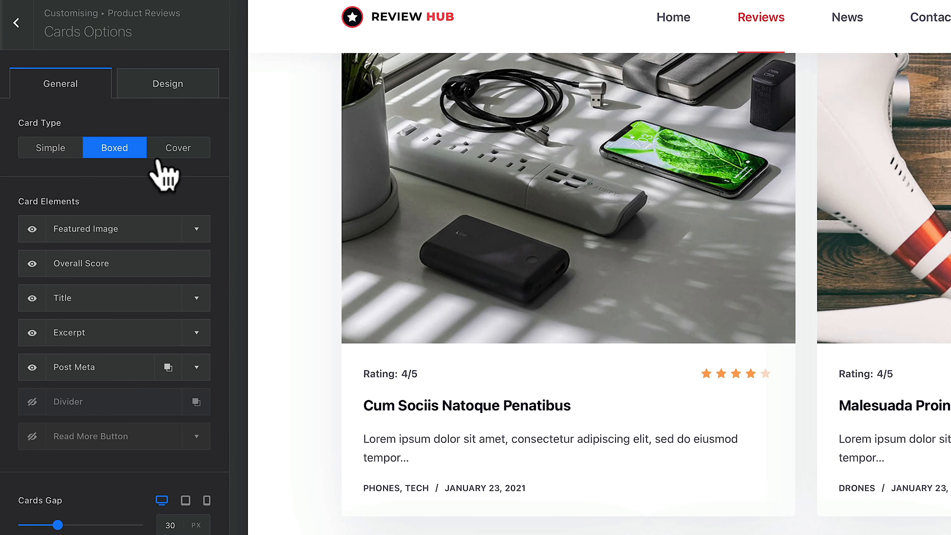
Step: Try the Simple and Cover card types on the review cards, and switch back to Boxed
{"action": "left_click", "coordinate": [44, 151]}
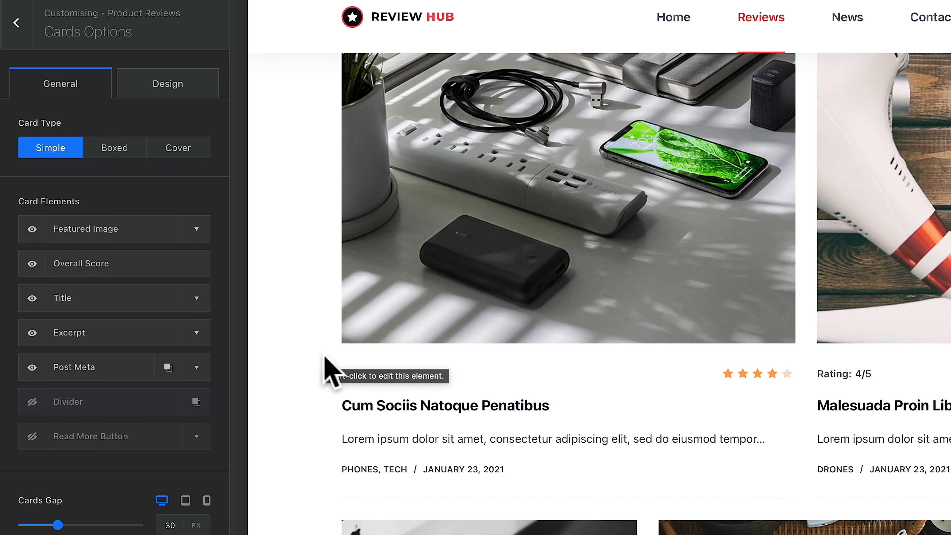
{"action": "left_click", "coordinate": [177, 149]}
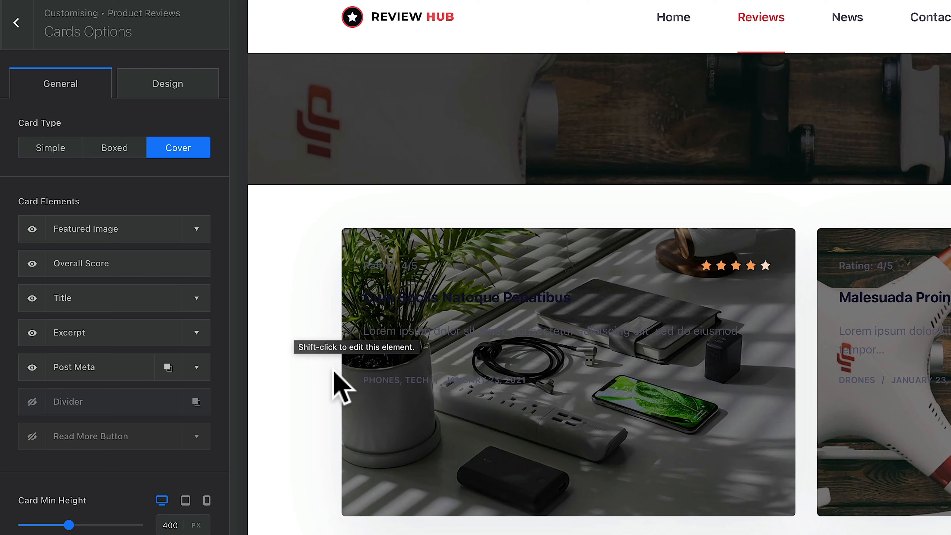
{"action": "left_click", "coordinate": [105, 150]}
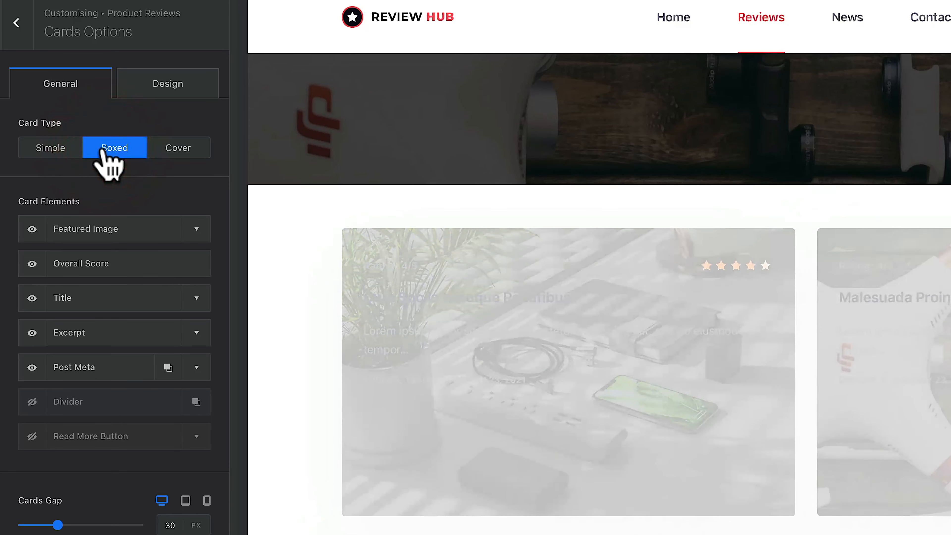
{"action": "scroll", "coordinate": [288, 415], "scroll_direction": "down", "scroll_amount": 1}
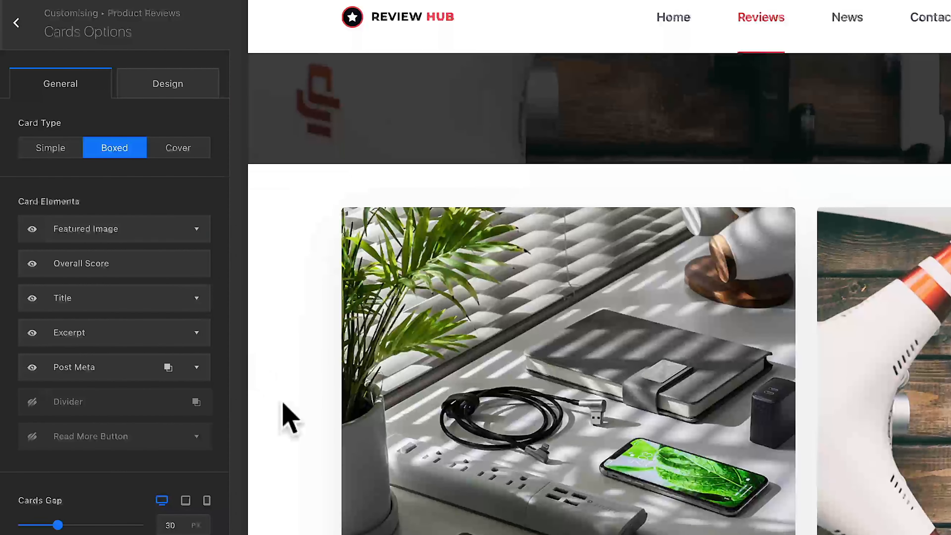
Step: Try hiding the Featured Image on the review cards, and turn it back on
{"action": "scroll", "coordinate": [284, 415], "scroll_direction": "down", "scroll_amount": 1}
{"action": "scroll", "coordinate": [132, 305], "scroll_direction": "down", "scroll_amount": 1}
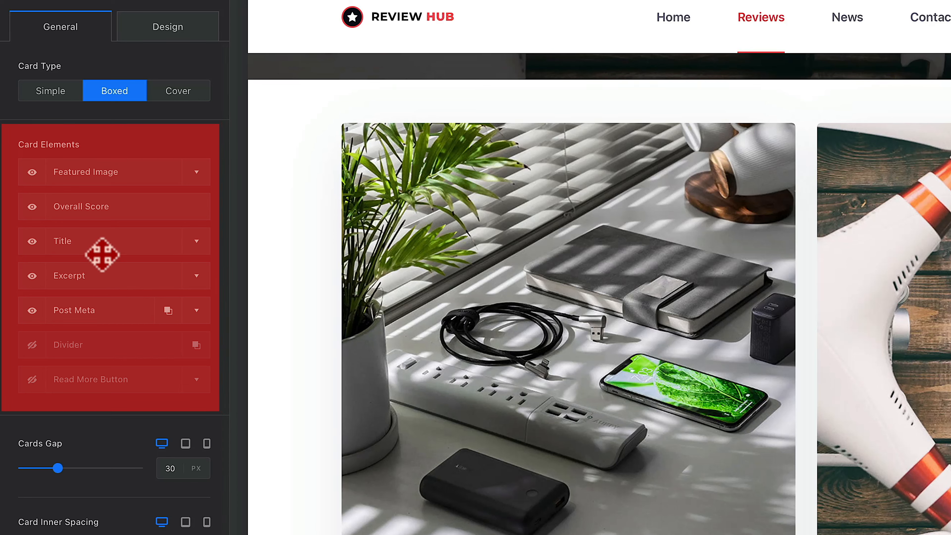
{"action": "left_click", "coordinate": [33, 173]}
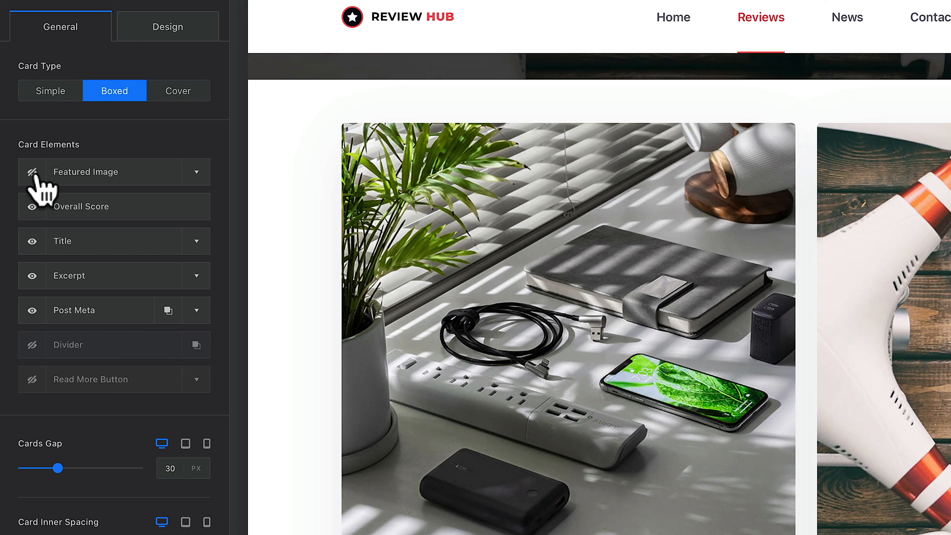
{"action": "left_click", "coordinate": [32, 173]}
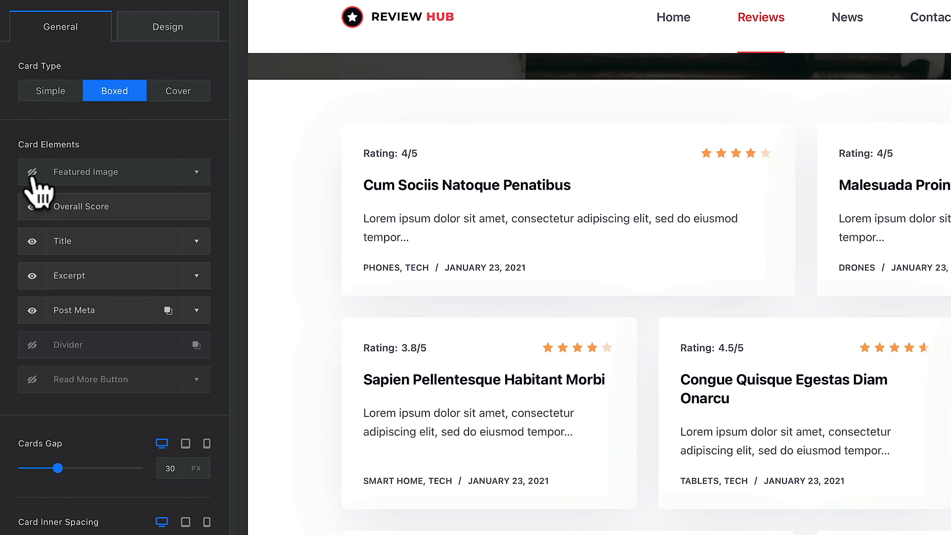
{"action": "left_click", "coordinate": [33, 172]}
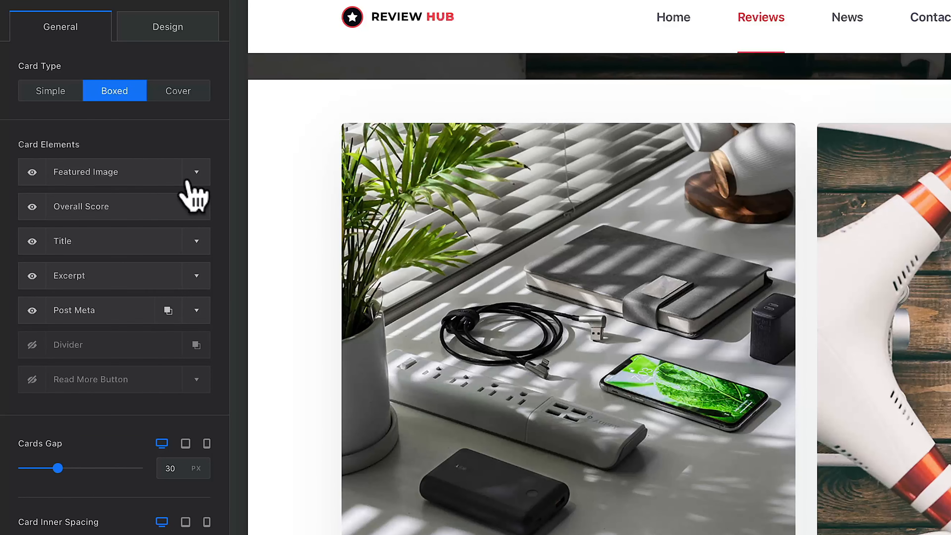
Step: Try the Zoom In hover effect on the cards' Featured Image, and set it back to None
{"action": "left_click", "coordinate": [197, 172]}
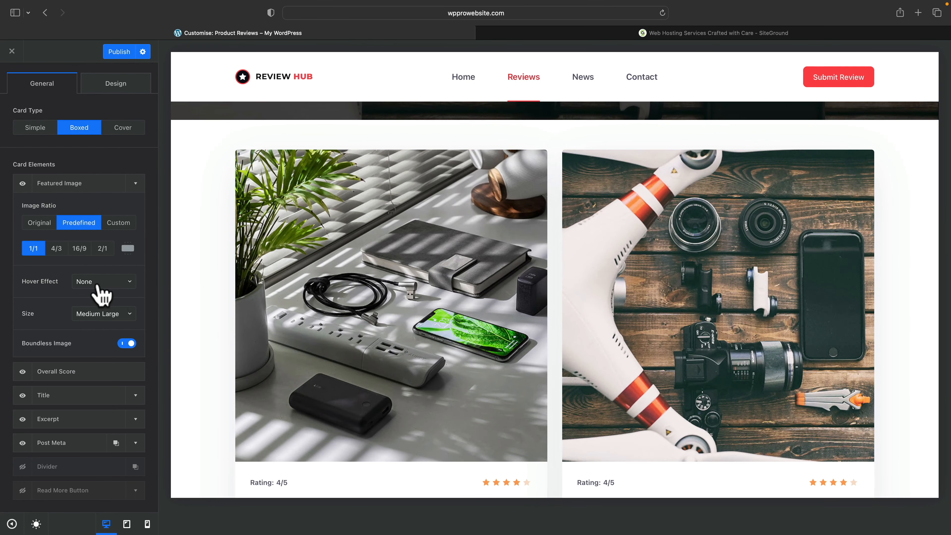
{"action": "left_click", "coordinate": [132, 307]}
{"action": "left_click", "coordinate": [96, 319]}
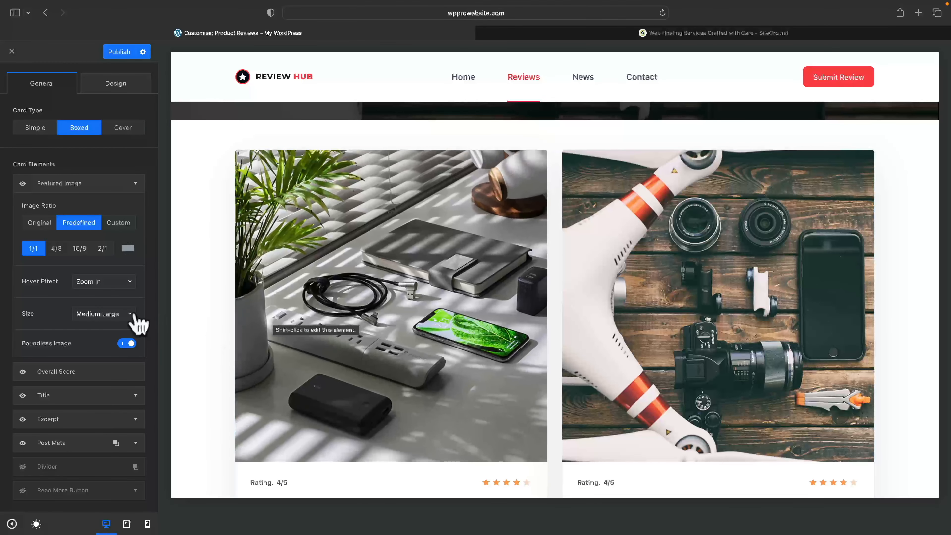
{"action": "left_click", "coordinate": [127, 284]}
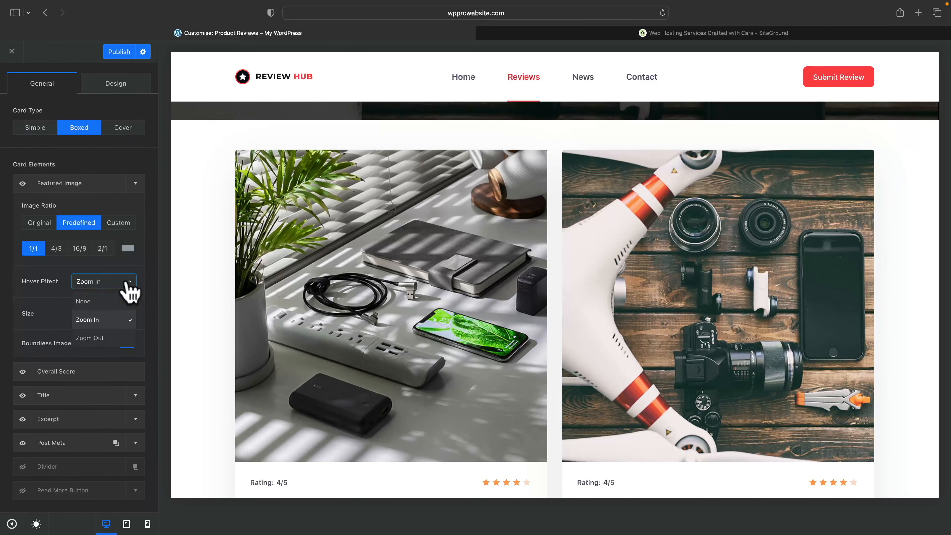
{"action": "left_click", "coordinate": [106, 301]}
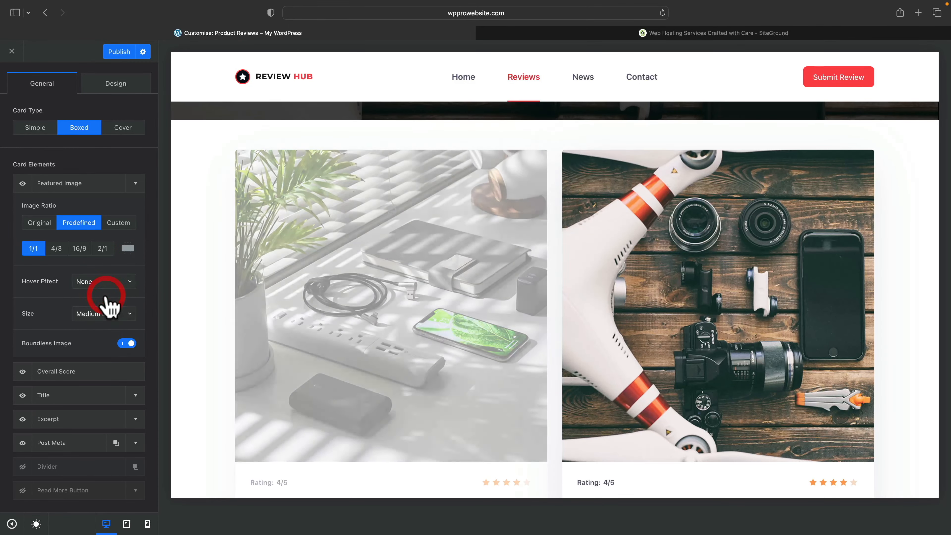
Step: Try the Large size for the cards' Featured Image, and set it back to Medium Large
{"action": "scroll", "coordinate": [70, 333], "scroll_direction": "down", "scroll_amount": 2}
{"action": "scroll", "coordinate": [70, 333], "scroll_direction": "down", "scroll_amount": 1}
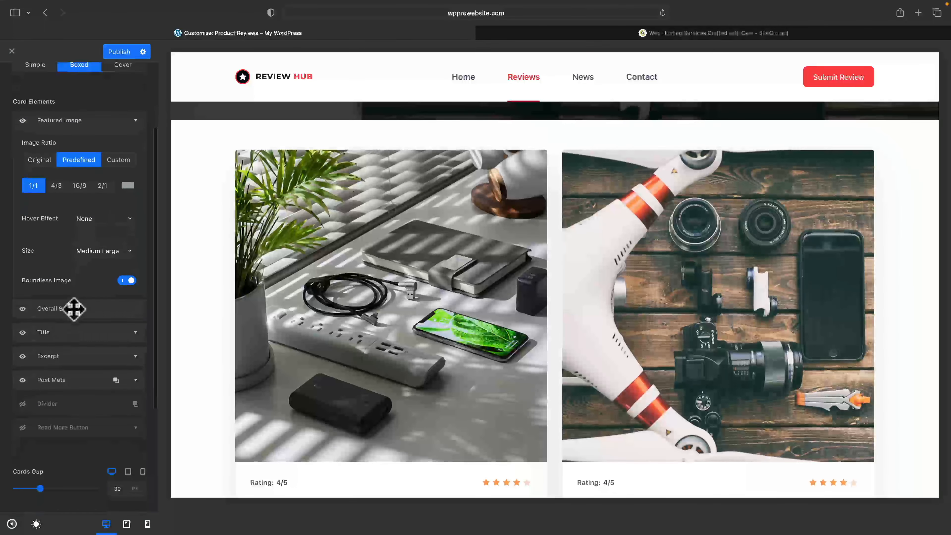
{"action": "left_click", "coordinate": [97, 252]}
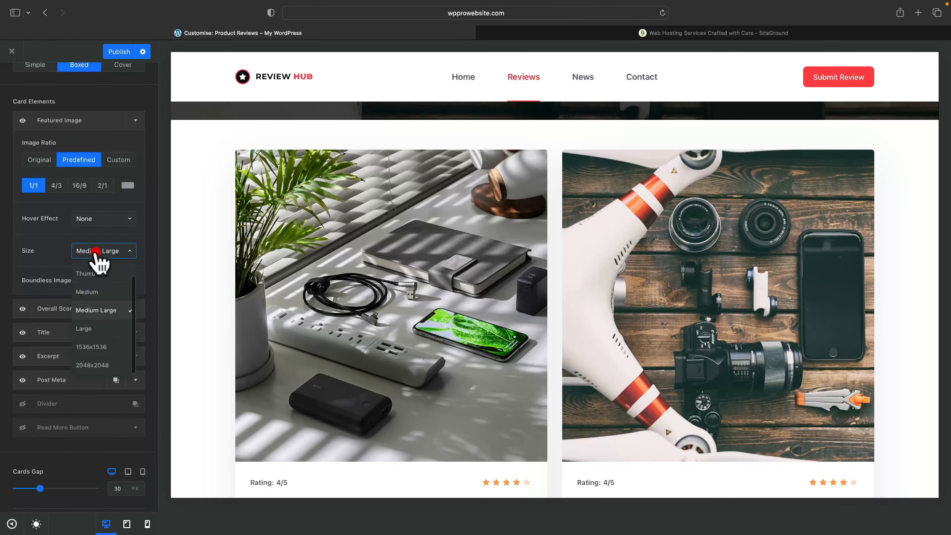
{"action": "left_click", "coordinate": [90, 329]}
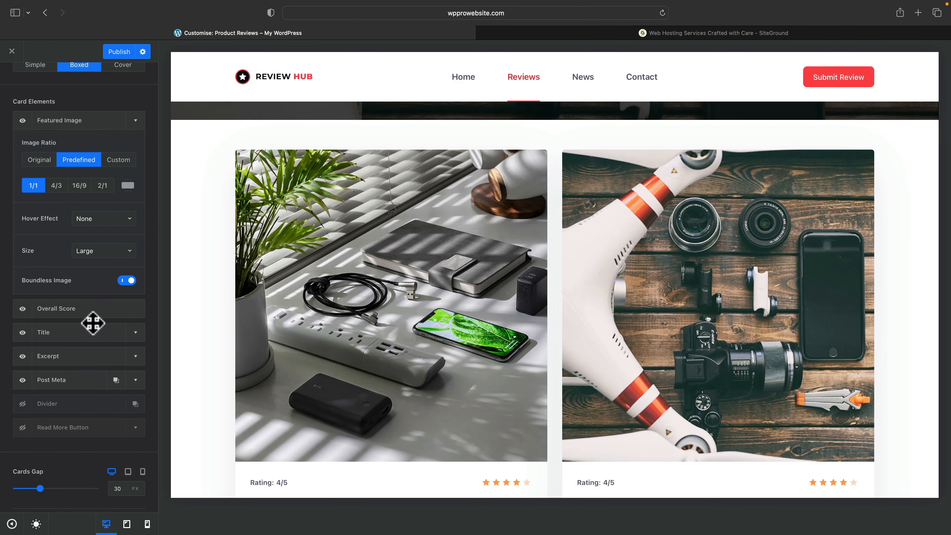
{"action": "left_click", "coordinate": [110, 253]}
{"action": "left_click", "coordinate": [105, 310]}
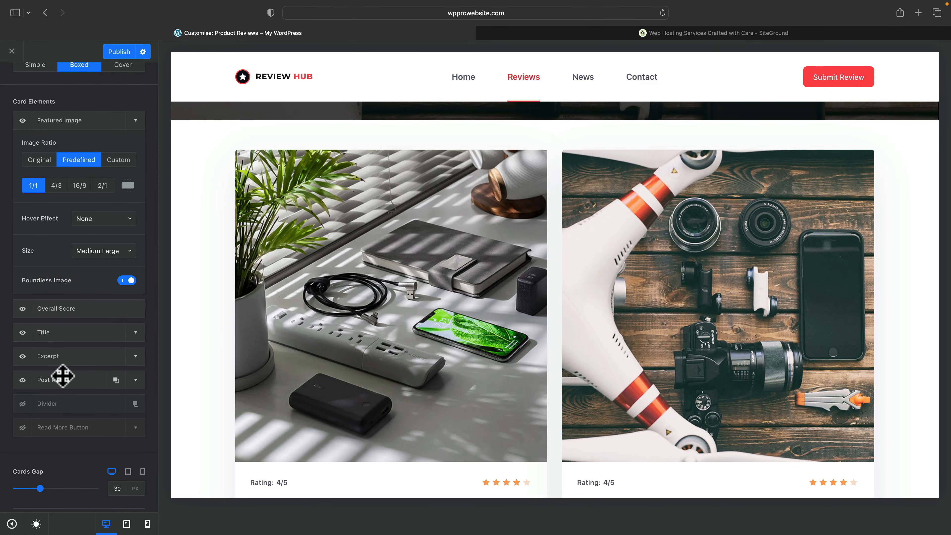
Step: Set the excerpt length on the review cards to 25
{"action": "scroll", "coordinate": [218, 420], "scroll_direction": "down", "scroll_amount": 3}
{"action": "scroll", "coordinate": [215, 420], "scroll_direction": "down", "scroll_amount": 5}
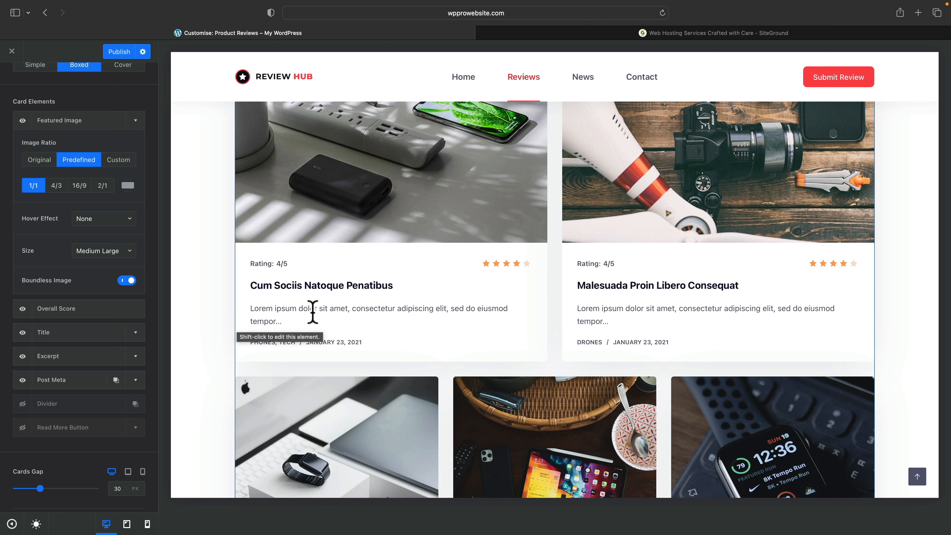
{"action": "left_click", "coordinate": [135, 357]}
{"action": "left_click", "coordinate": [109, 250]}
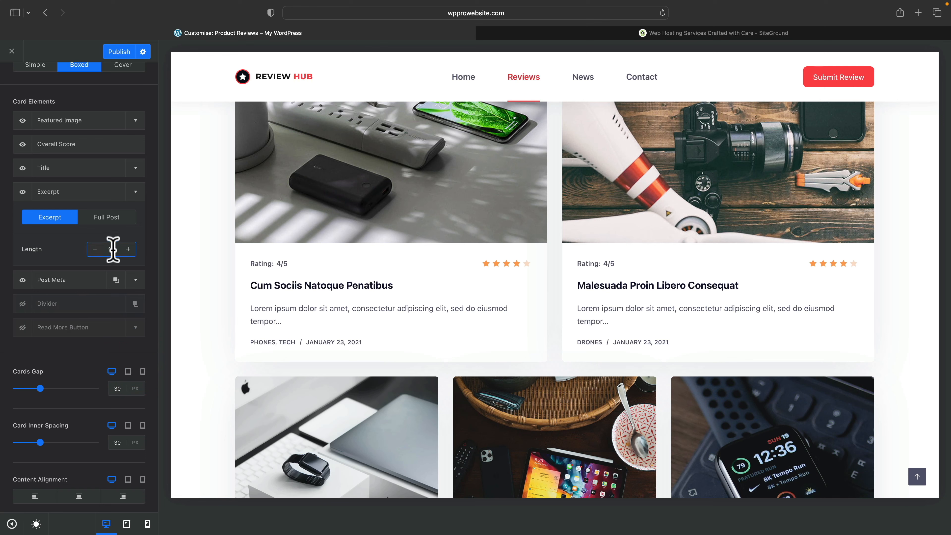
{"action": "type", "text": "25"}
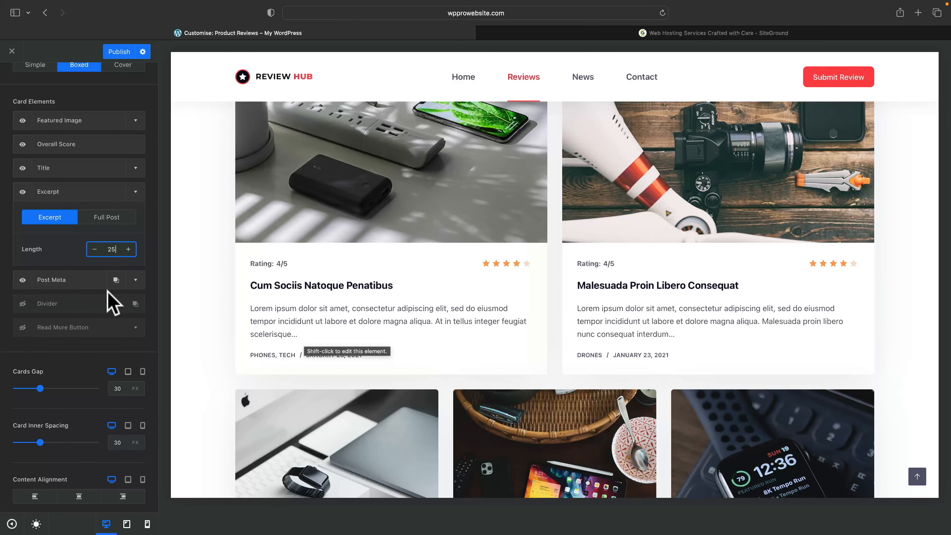
Step: Enable the Updated Date in the cards' Post Meta and expand its format option
{"action": "left_click", "coordinate": [133, 279]}
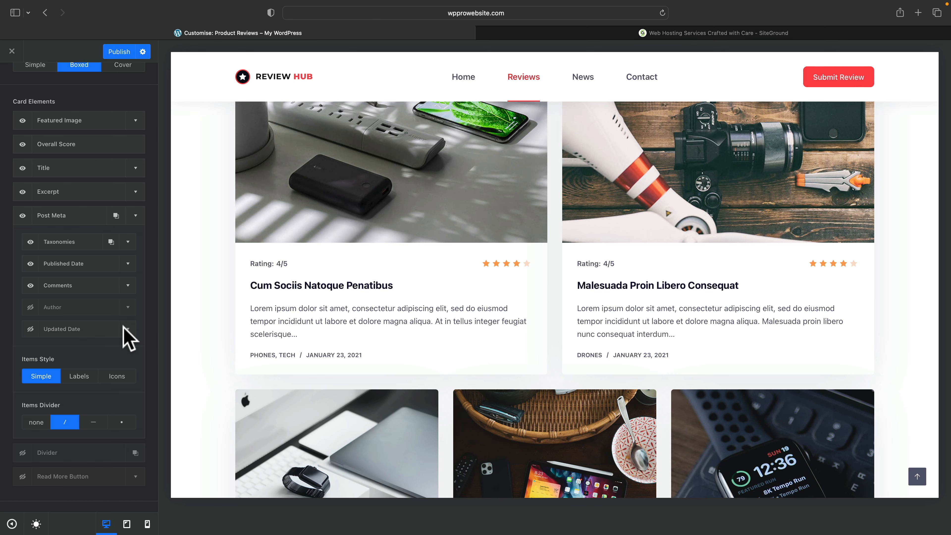
{"action": "left_click", "coordinate": [29, 329]}
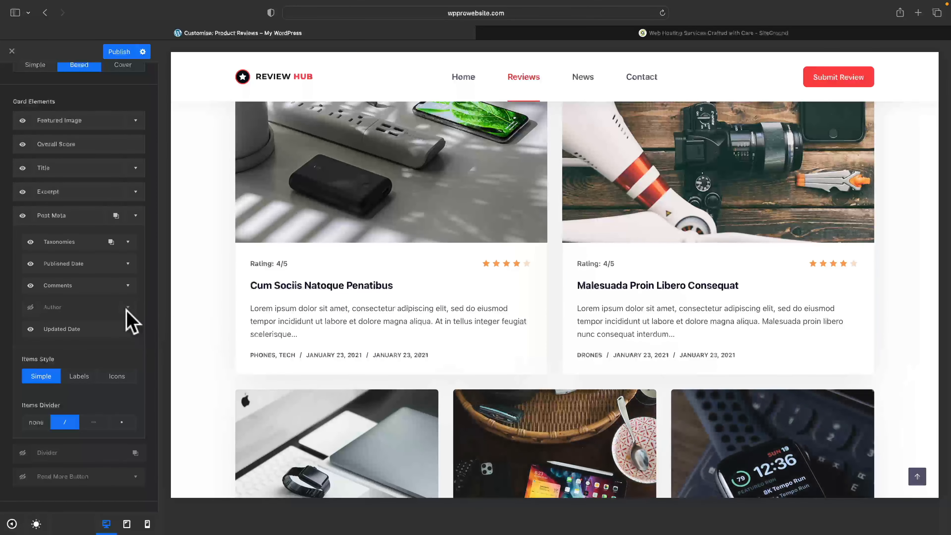
{"action": "left_click", "coordinate": [127, 329]}
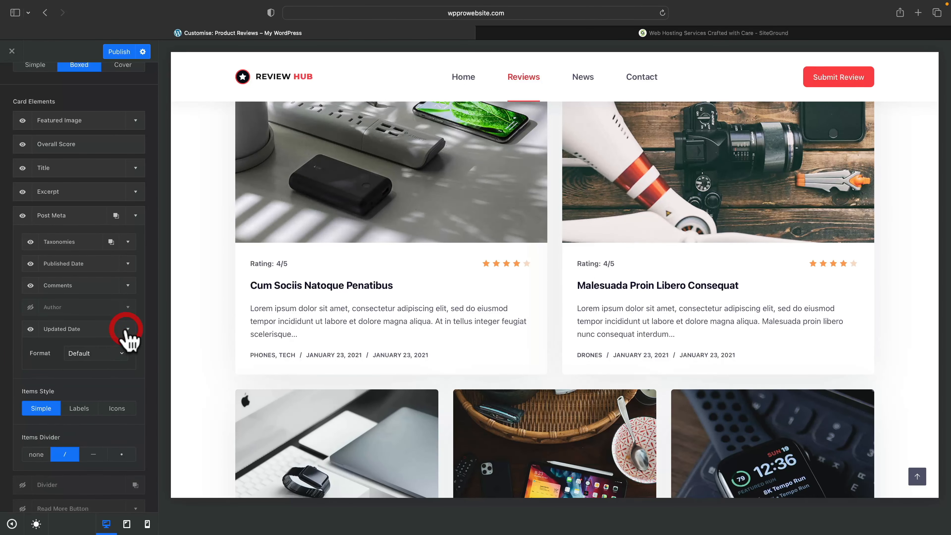
Step: Set the Updated Date format to Custom, and hide the Updated Date in the cards' Post Meta
{"action": "left_click", "coordinate": [102, 353]}
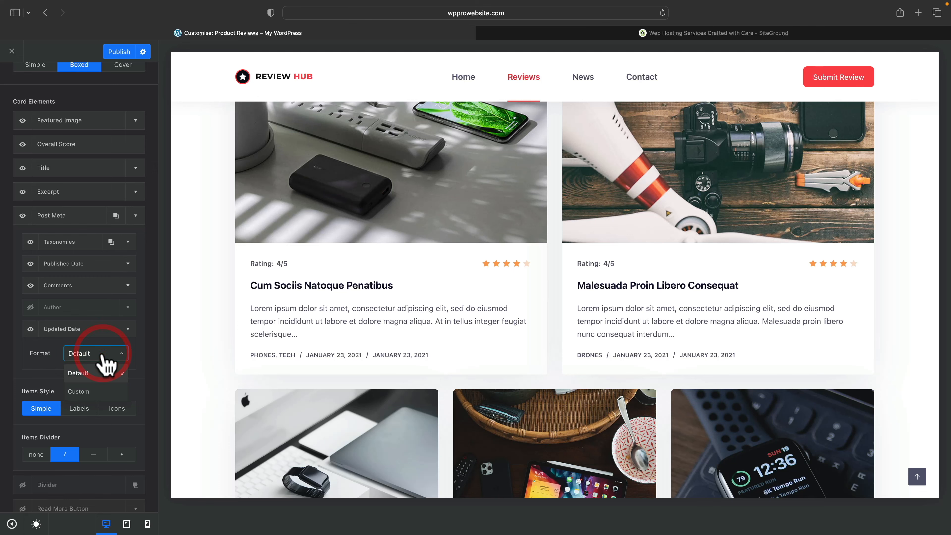
{"action": "left_click", "coordinate": [93, 390]}
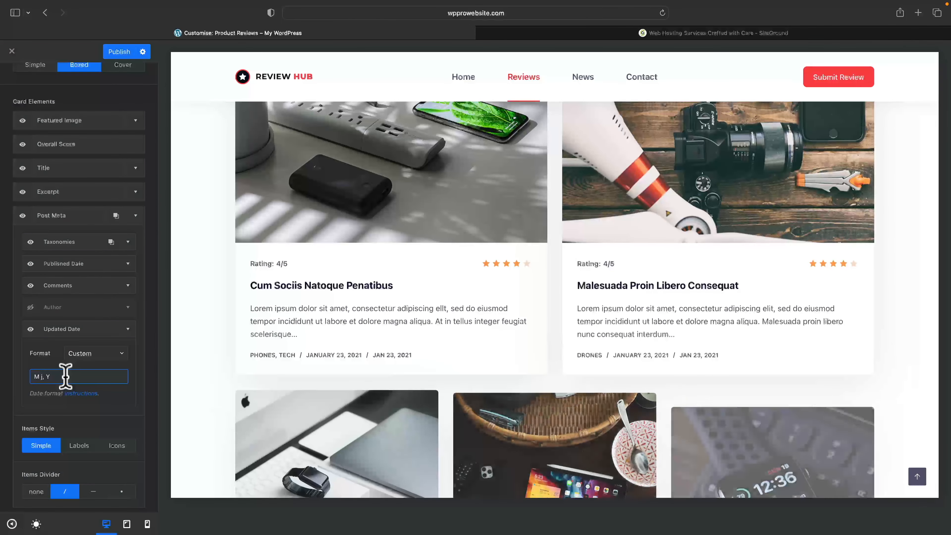
{"action": "left_click", "coordinate": [128, 328]}
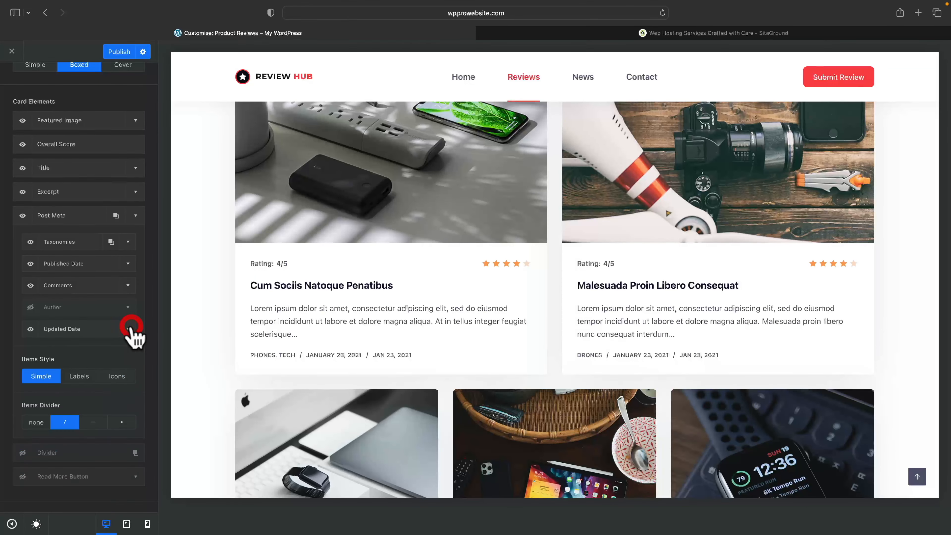
{"action": "left_click", "coordinate": [30, 329]}
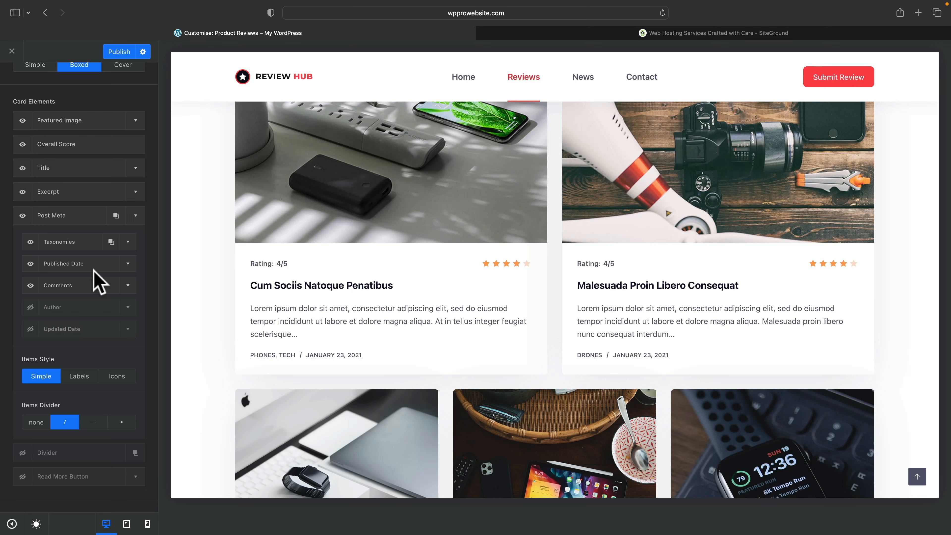
{"action": "left_click", "coordinate": [135, 216]}
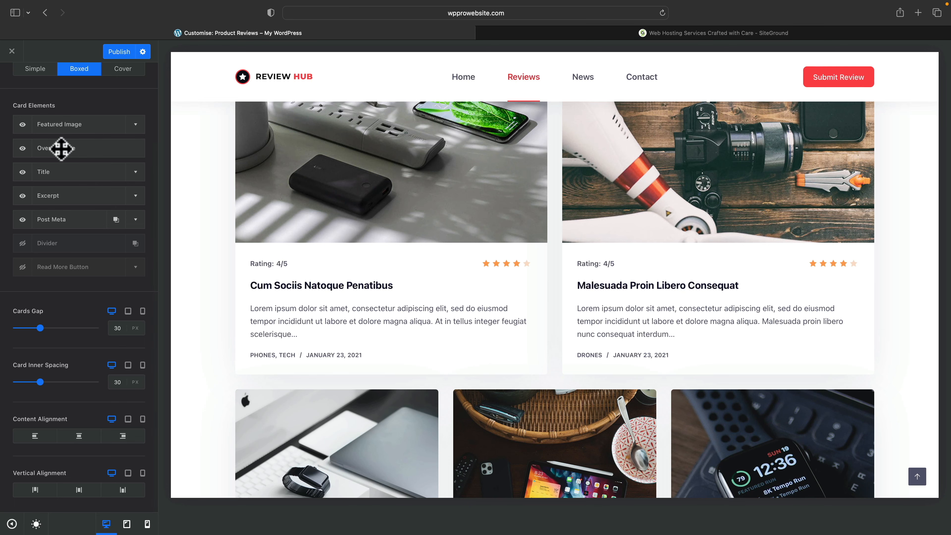
Step: Move the cards' Overall Score below Post Meta, and enable the Divider between the two elements
{"action": "left_click_drag", "start_coordinate": [61, 148], "coordinate": [61, 220]}
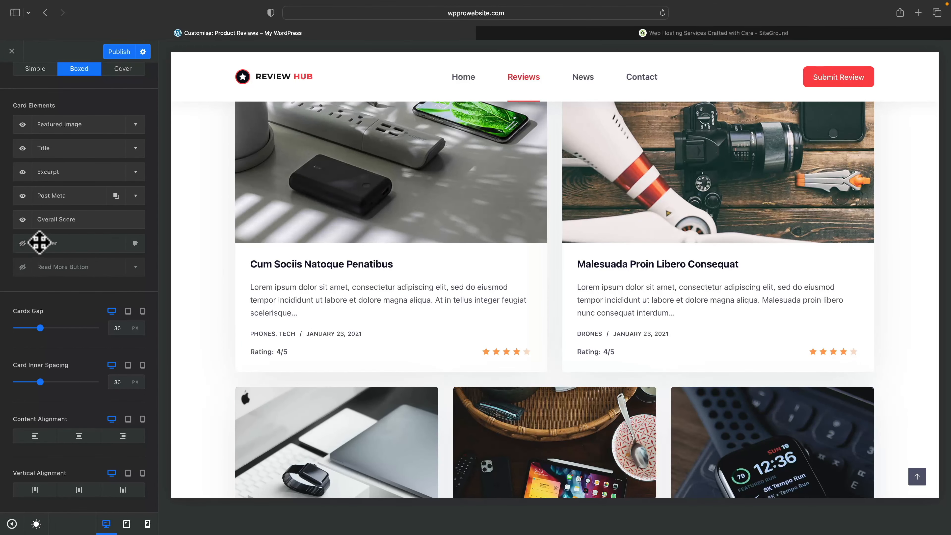
{"action": "left_click", "coordinate": [23, 243]}
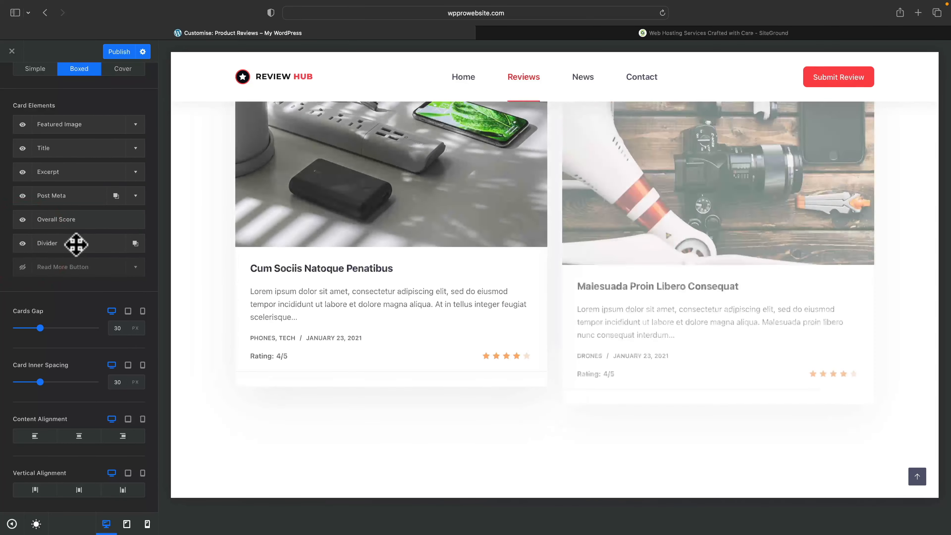
{"action": "left_click_drag", "start_coordinate": [75, 244], "coordinate": [75, 216]}
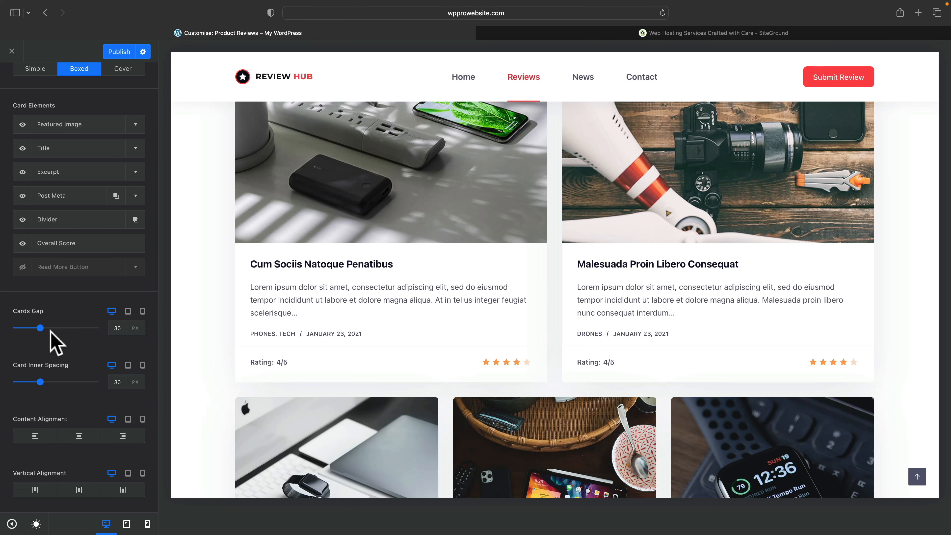
Step: Examine the design options for the review cards' fonts, colours and divider
{"action": "scroll", "coordinate": [71, 322], "scroll_direction": "up", "scroll_amount": 5}
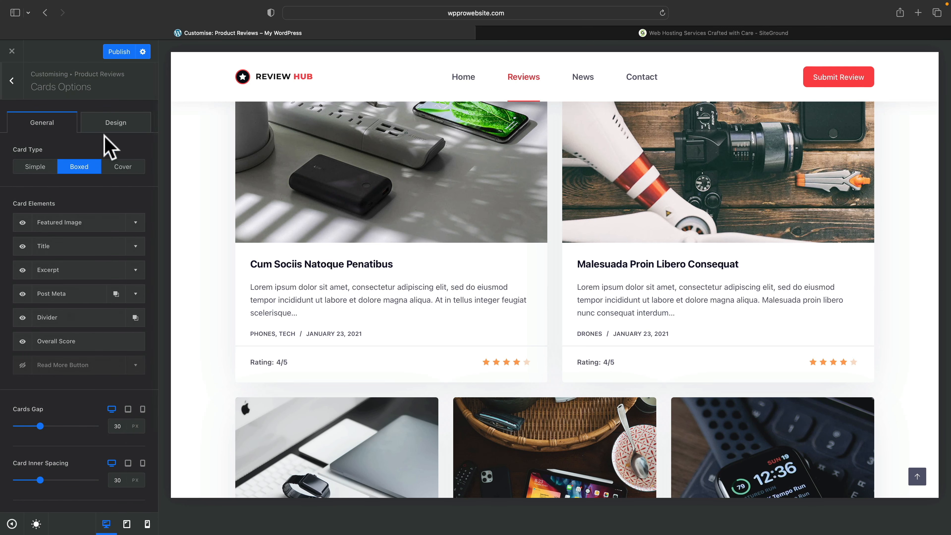
{"action": "left_click", "coordinate": [117, 123]}
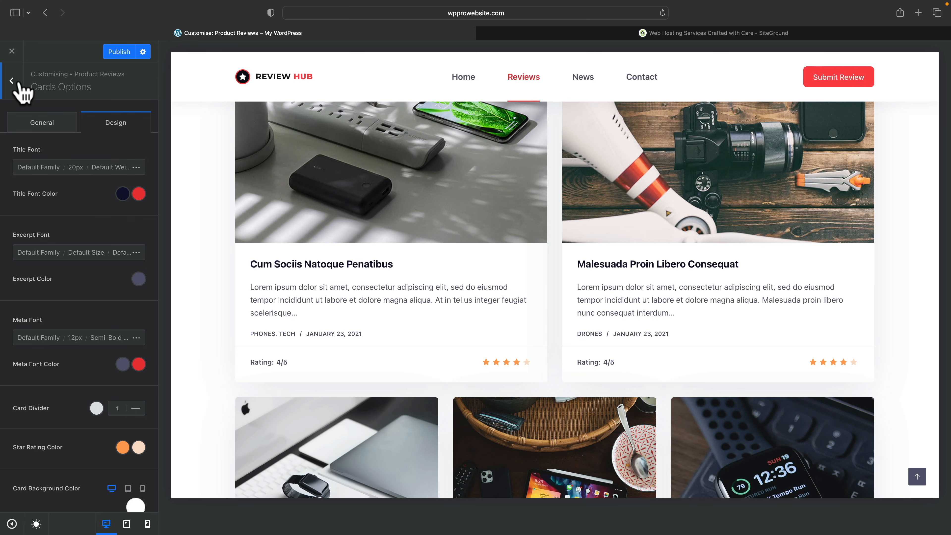
{"action": "left_click", "coordinate": [14, 80]}
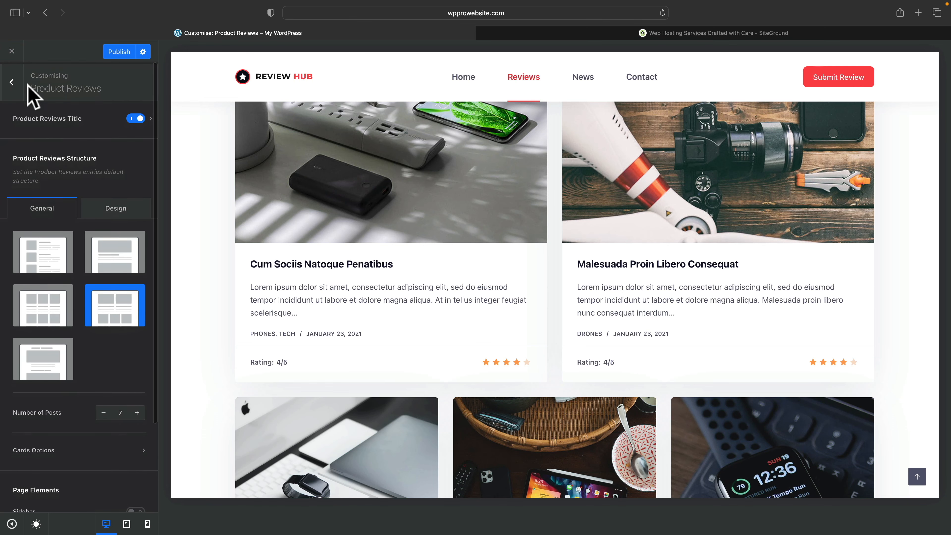
Step: Try Palette #1 as the site's Global Color Palette and check how the Product Reviews archive looks with it
{"action": "left_click", "coordinate": [15, 84]}
{"action": "scroll", "coordinate": [62, 222], "scroll_direction": "up", "scroll_amount": 5}
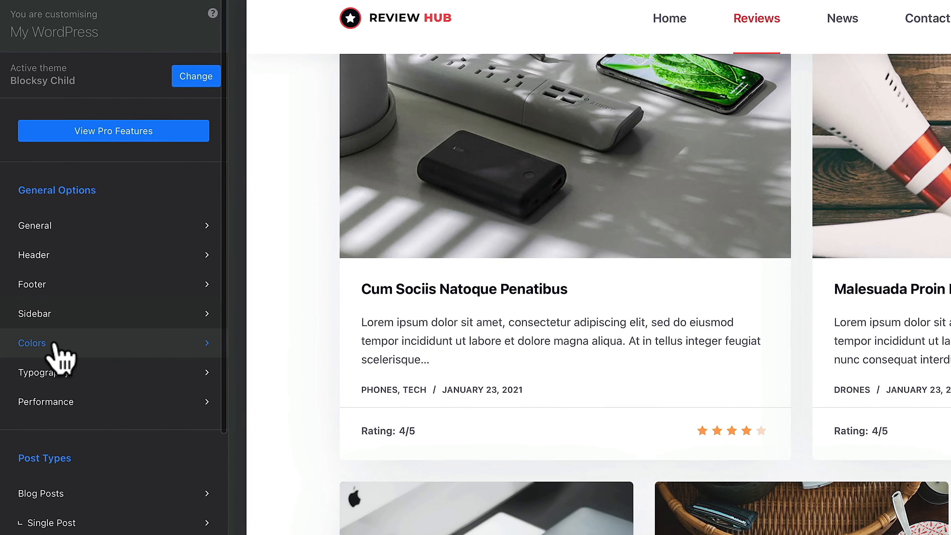
{"action": "left_click", "coordinate": [52, 343]}
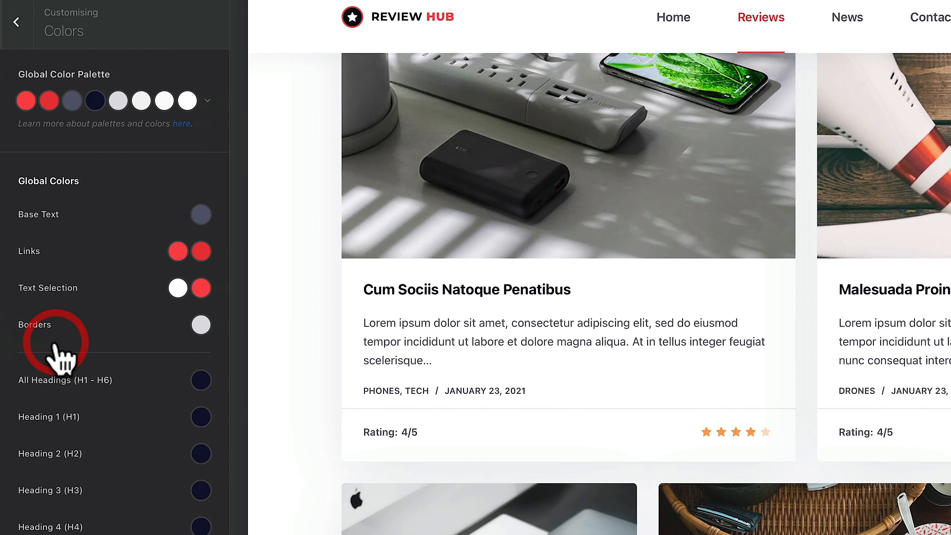
{"action": "scroll", "coordinate": [384, 218], "scroll_direction": "up", "scroll_amount": 10}
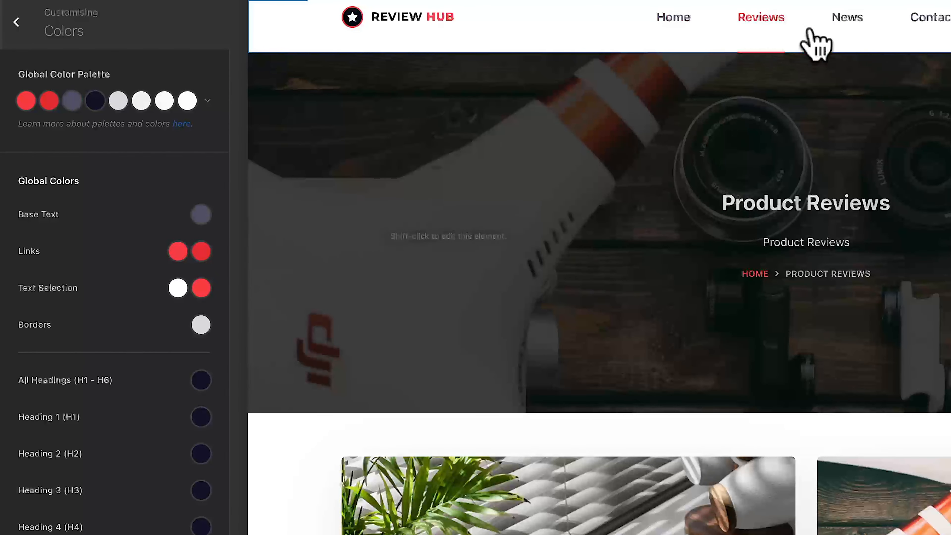
{"action": "left_click", "coordinate": [207, 101]}
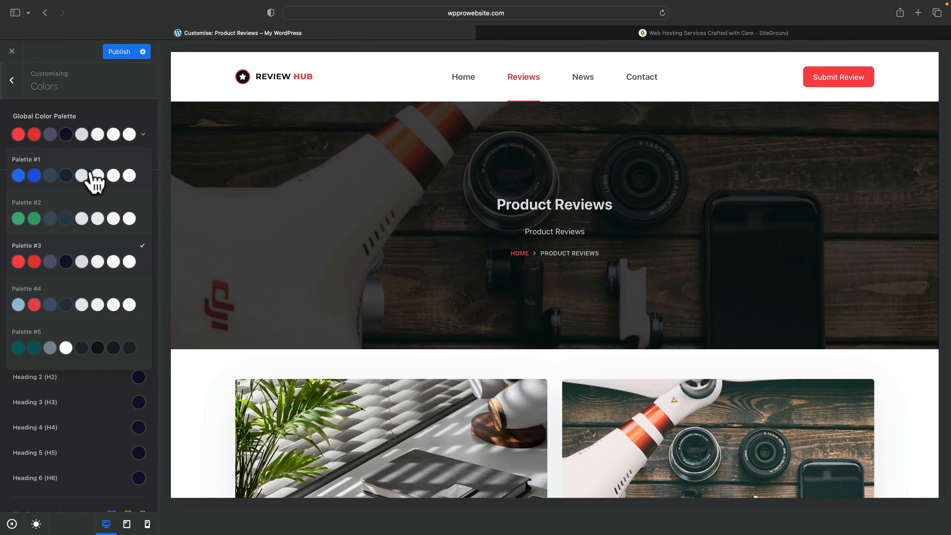
{"action": "left_click", "coordinate": [94, 183]}
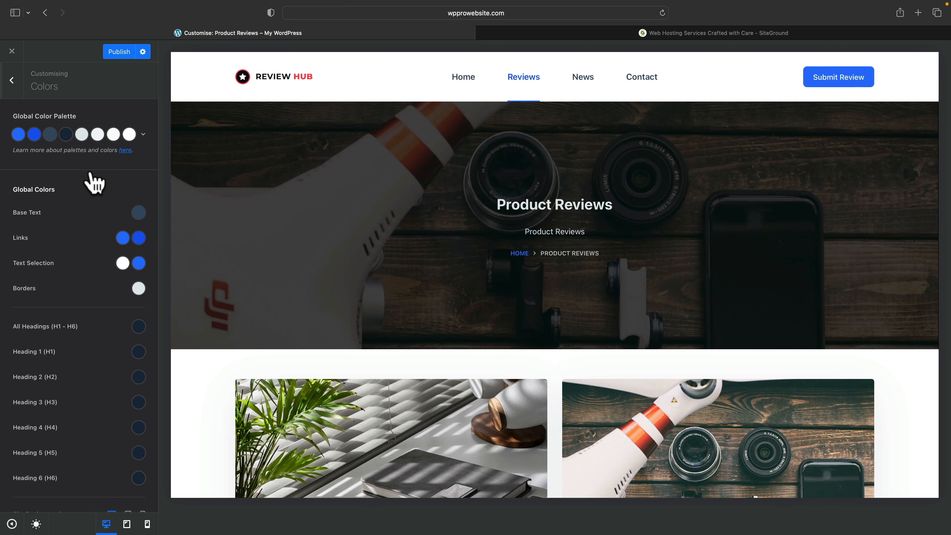
{"action": "scroll", "coordinate": [393, 308], "scroll_direction": "down", "scroll_amount": 10}
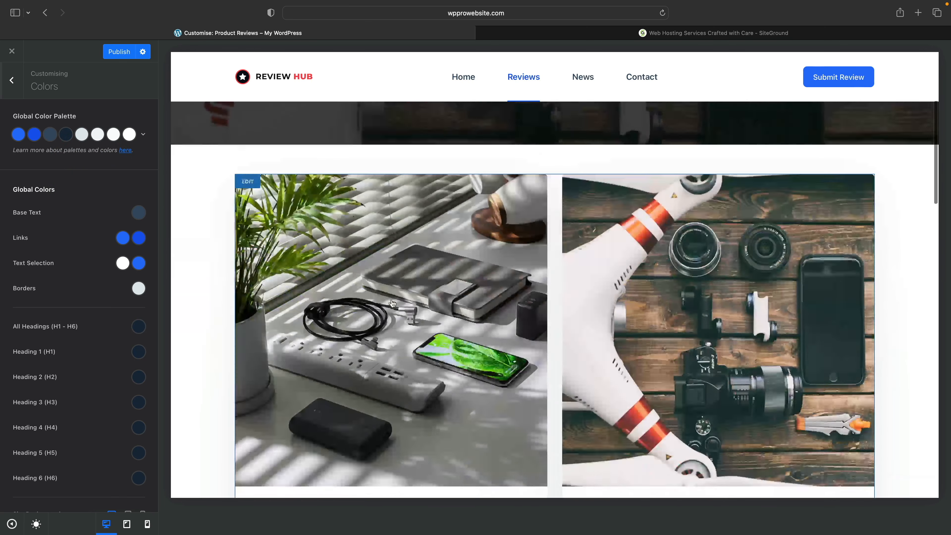
{"action": "scroll", "coordinate": [393, 308], "scroll_direction": "down", "scroll_amount": 5}
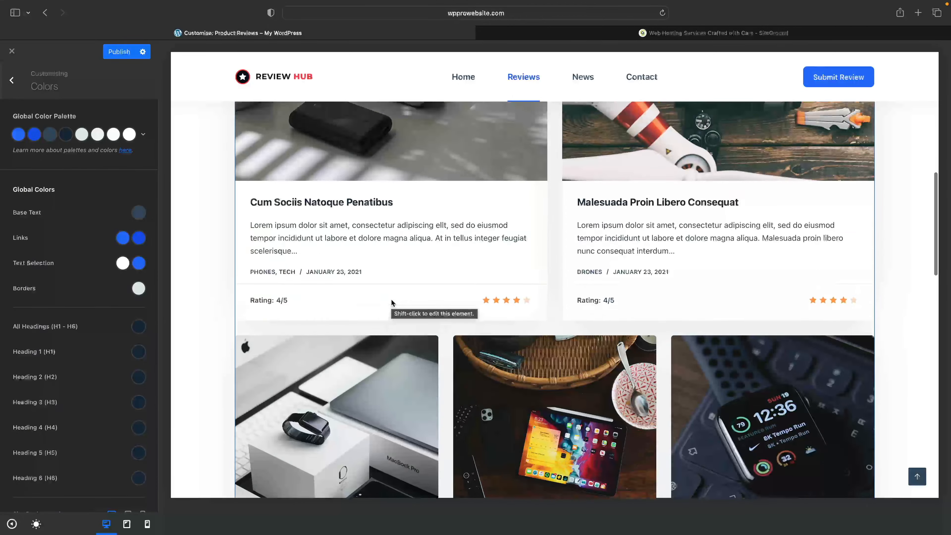
{"action": "scroll", "coordinate": [268, 321], "scroll_direction": "up", "scroll_amount": 3}
{"action": "scroll", "coordinate": [267, 315], "scroll_direction": "up", "scroll_amount": 5}
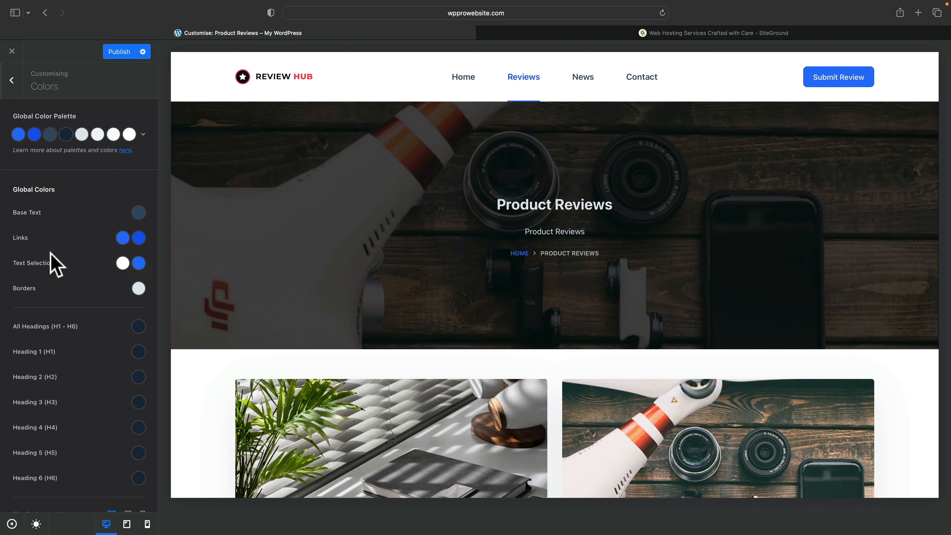
Step: Inspect the second palette colour's hex value, and switch the Global Color Palette back to Palette #3
{"action": "left_click", "coordinate": [33, 134]}
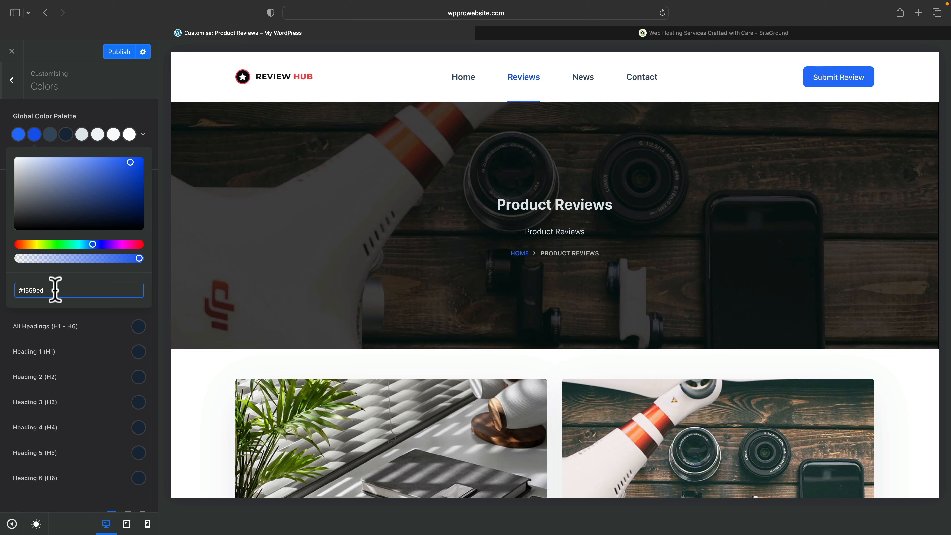
{"action": "left_click", "coordinate": [93, 323]}
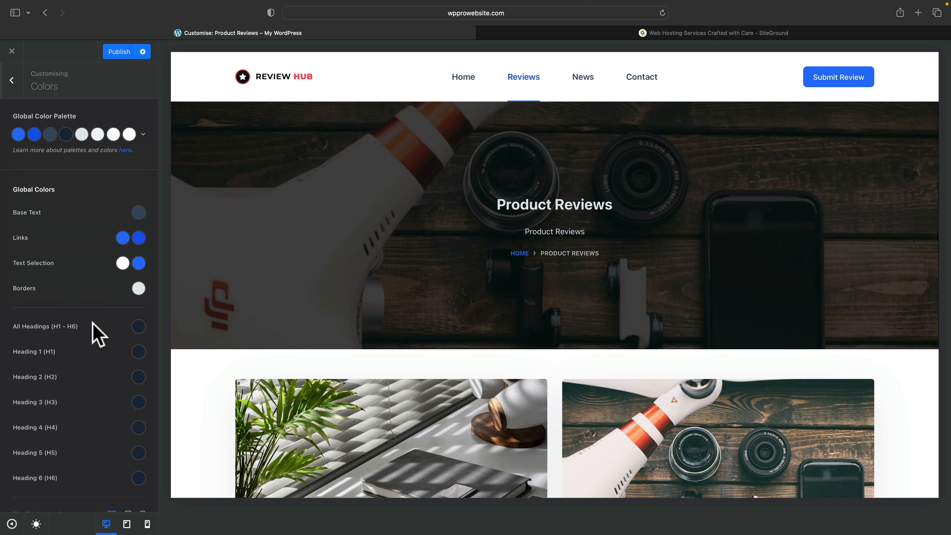
{"action": "left_click", "coordinate": [143, 134]}
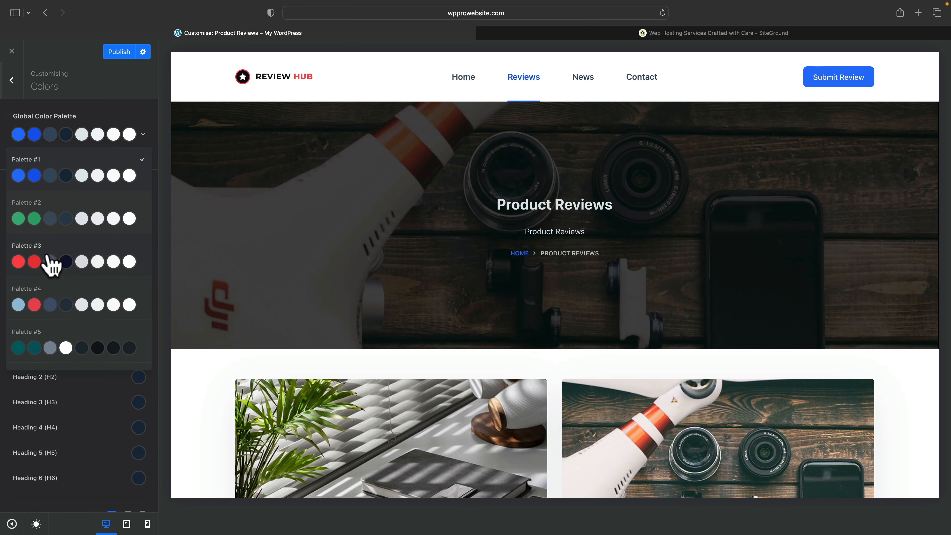
{"action": "left_click", "coordinate": [50, 262]}
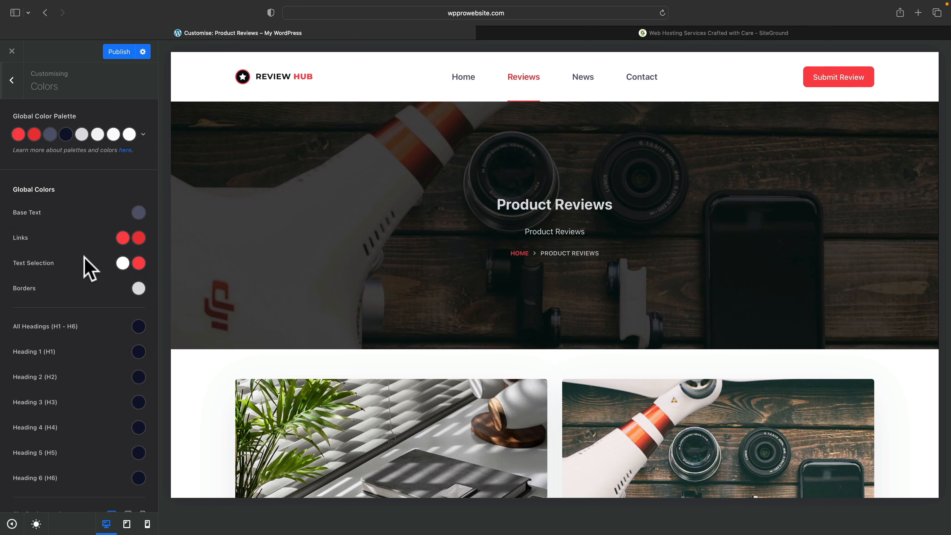
{"action": "scroll", "coordinate": [87, 267], "scroll_direction": "down", "scroll_amount": 3}
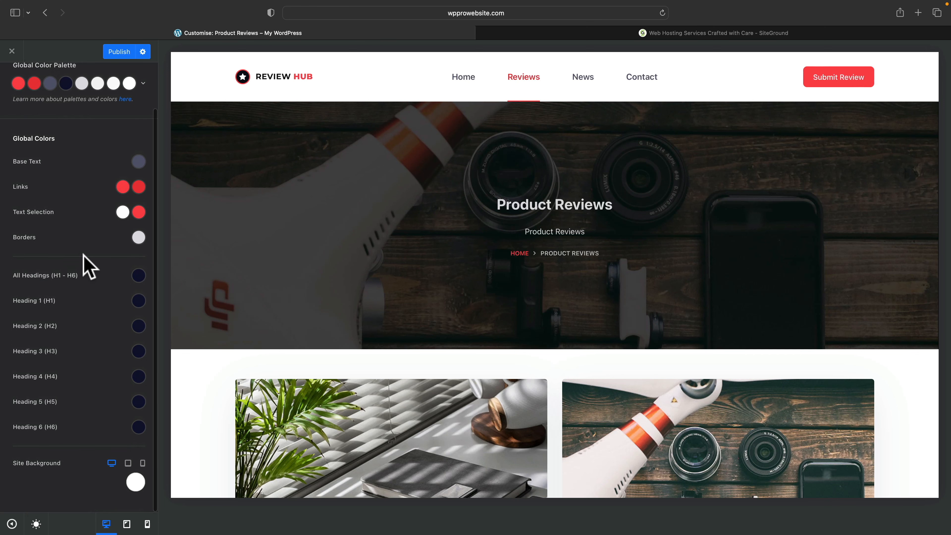
{"action": "scroll", "coordinate": [82, 360], "scroll_direction": "up", "scroll_amount": 3}
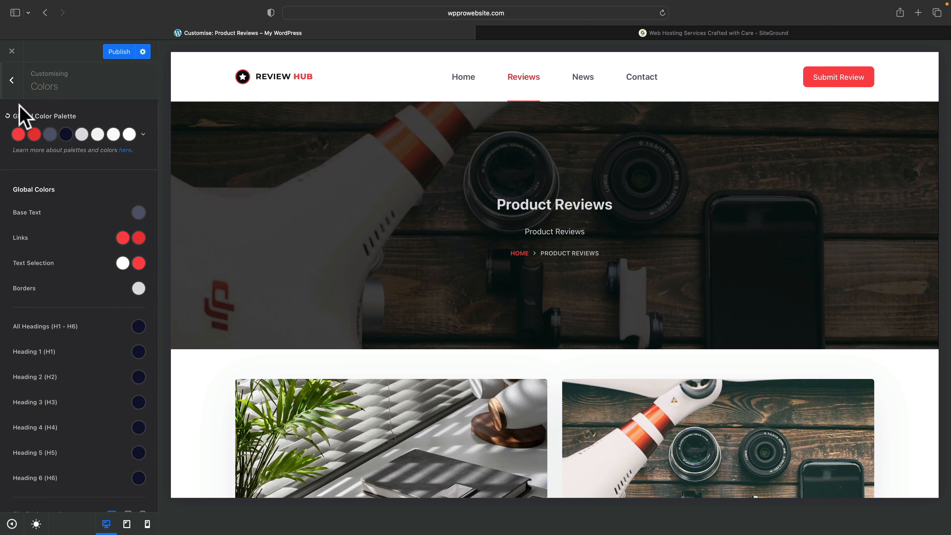
Step: Examine the Base Font options in the typography settings, and the site's performance settings
{"action": "left_click", "coordinate": [12, 82]}
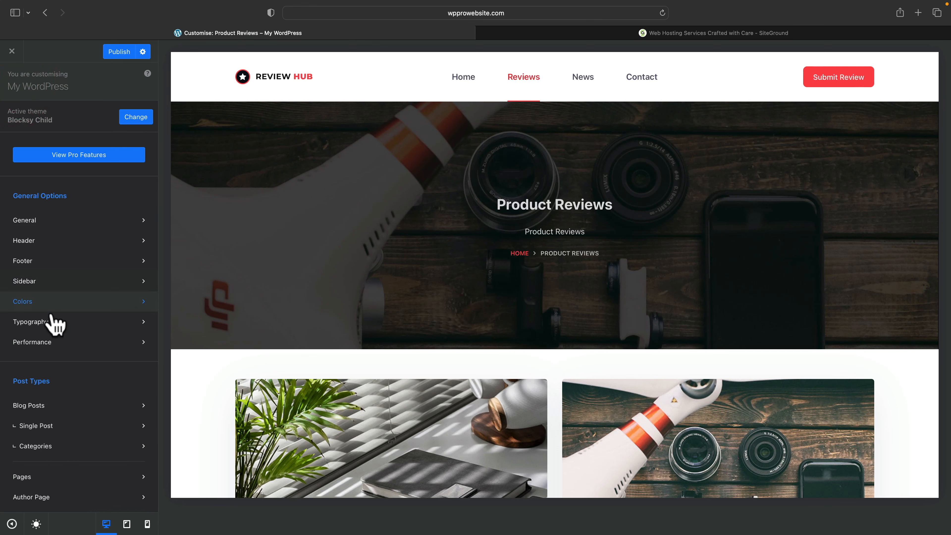
{"action": "left_click", "coordinate": [51, 325]}
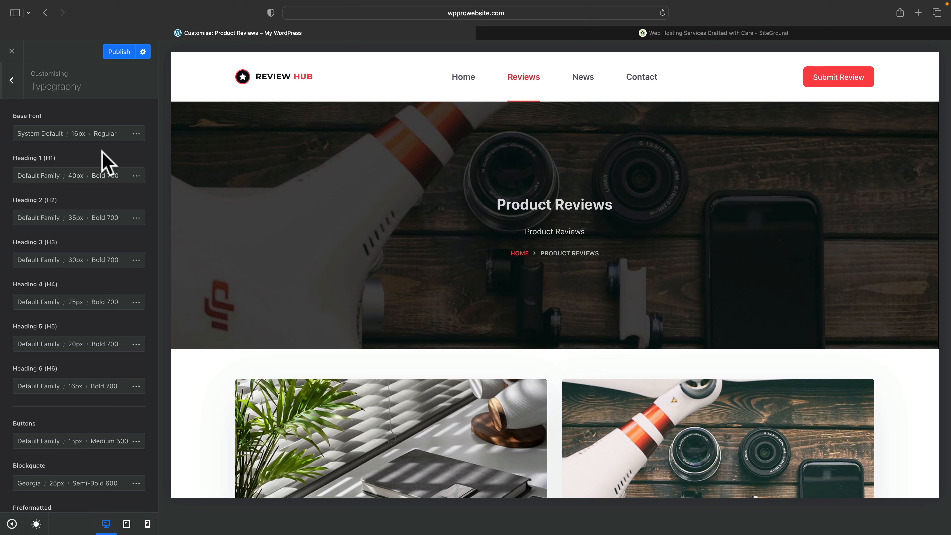
{"action": "left_click", "coordinate": [136, 134]}
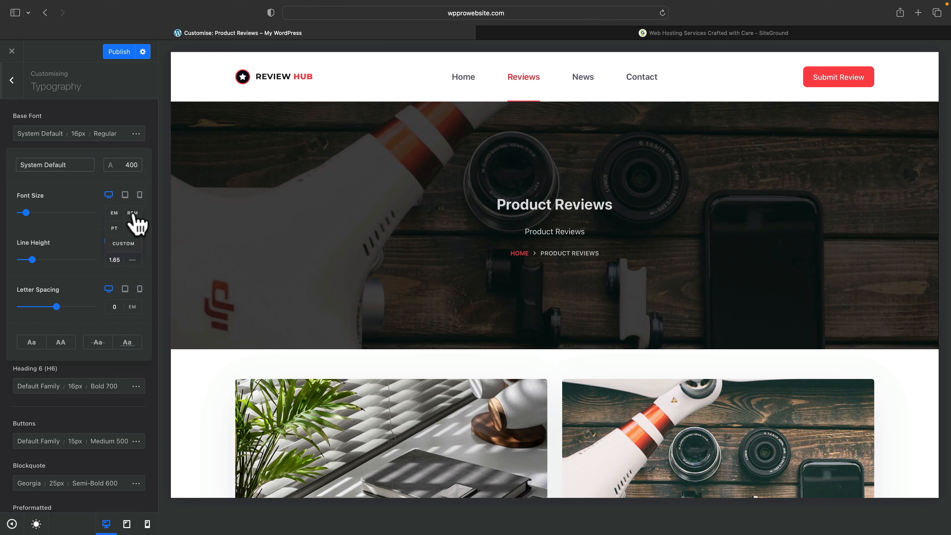
{"action": "key", "text": "Escape"}
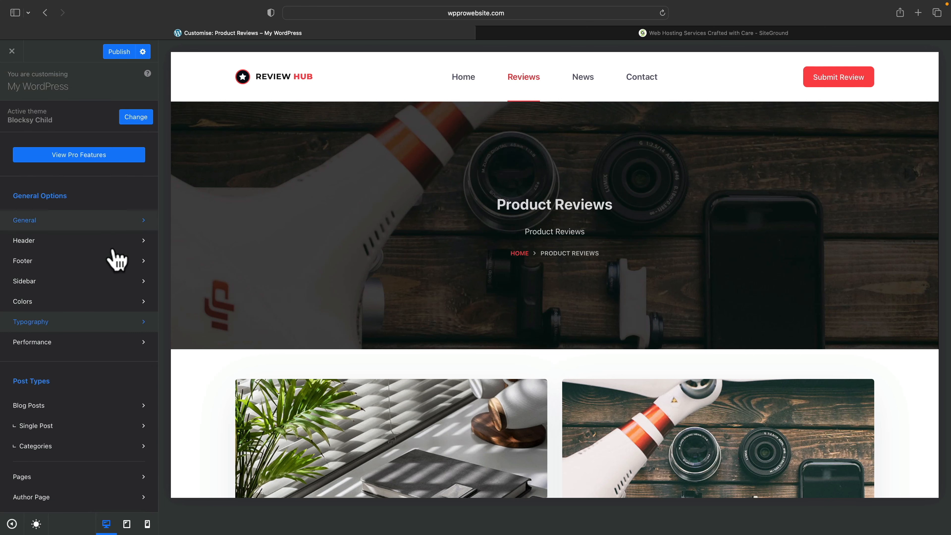
{"action": "left_click", "coordinate": [92, 341]}
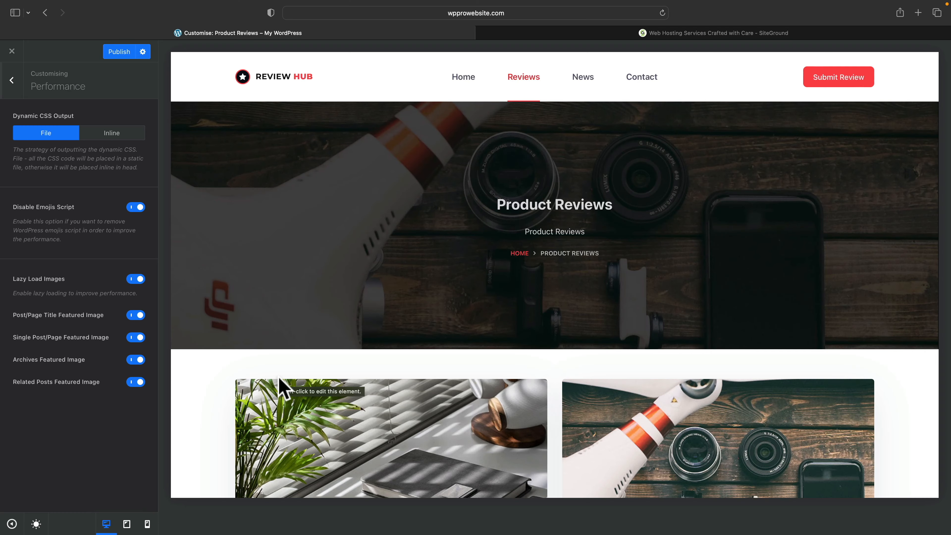
{"action": "left_click", "coordinate": [7, 80]}
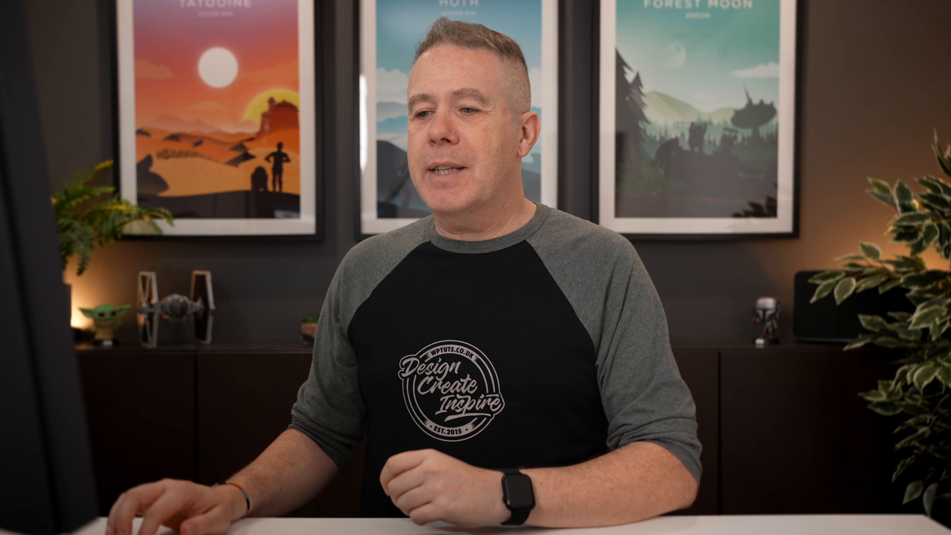
Step: Open the Single Product Review settings and bring the review cards into view in the preview
{"action": "scroll", "coordinate": [90, 436], "scroll_direction": "down", "scroll_amount": 3}
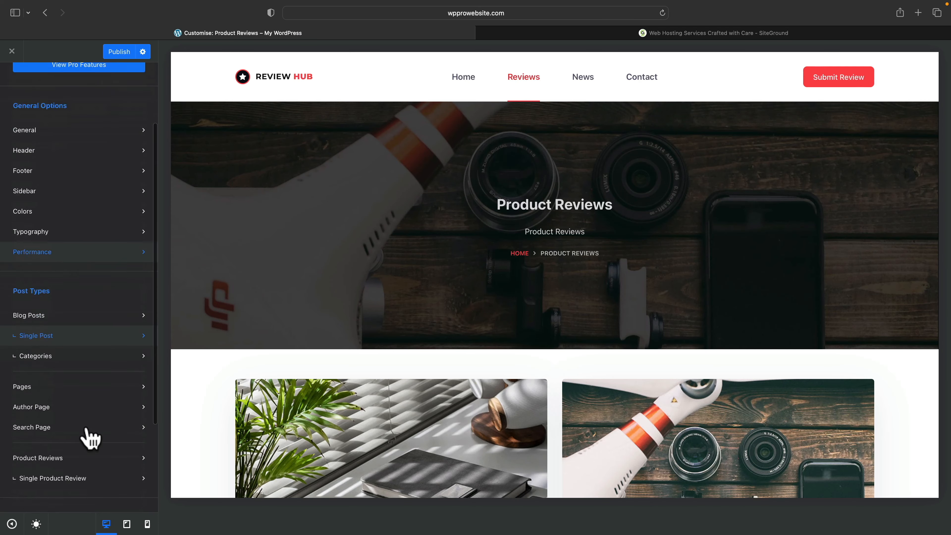
{"action": "scroll", "coordinate": [89, 436], "scroll_direction": "down", "scroll_amount": 4}
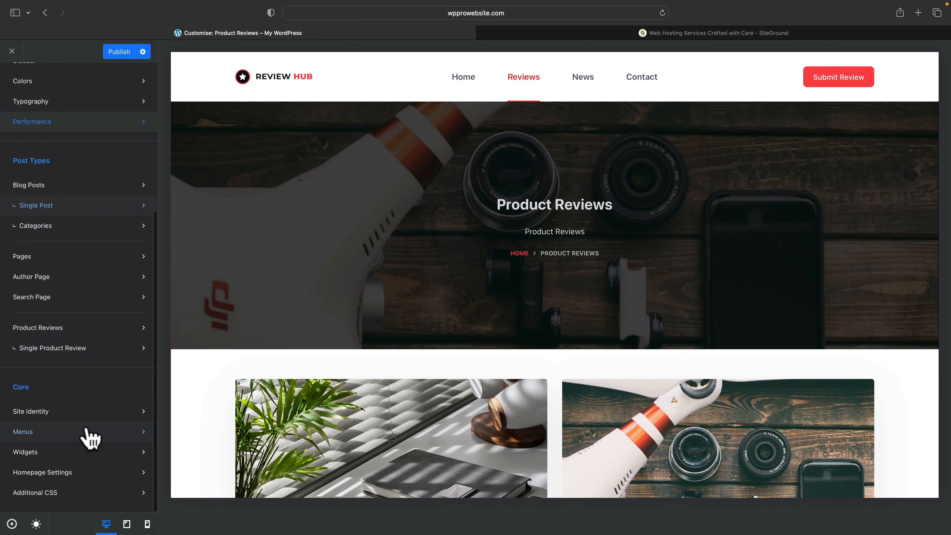
{"action": "left_click", "coordinate": [54, 348]}
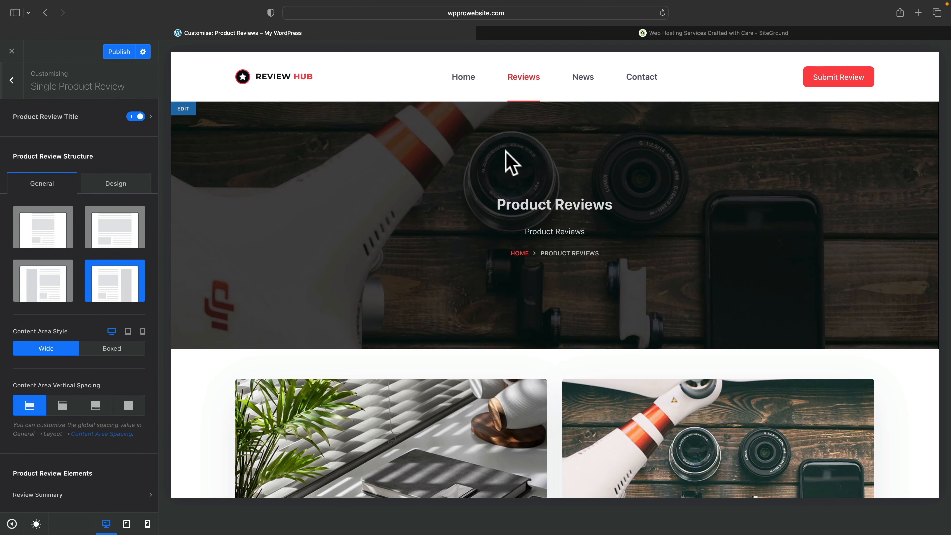
{"action": "scroll", "coordinate": [479, 270], "scroll_direction": "down", "scroll_amount": 6}
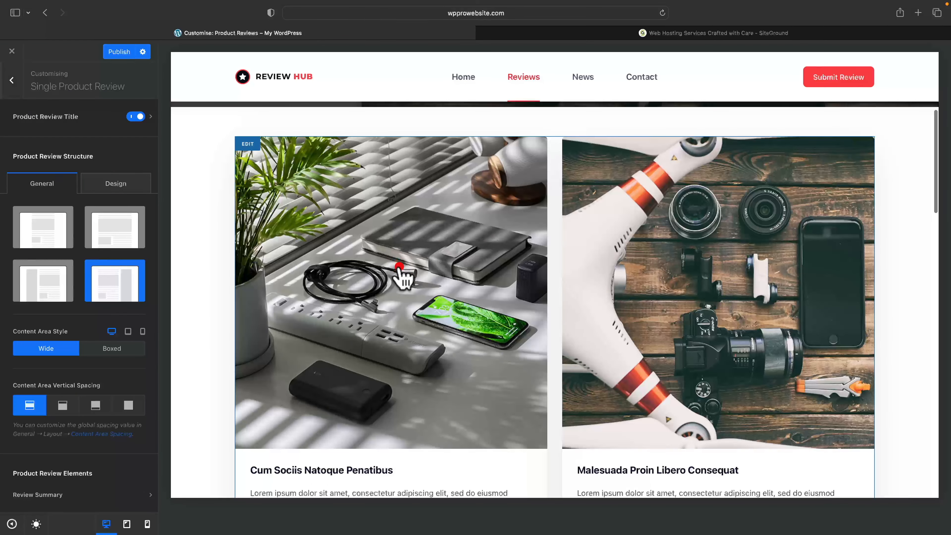
Step: Open the Cum Sociis Natoque Penatibus review in the preview and examine its page layout from the gallery to the sidebar
{"action": "left_click", "coordinate": [399, 266]}
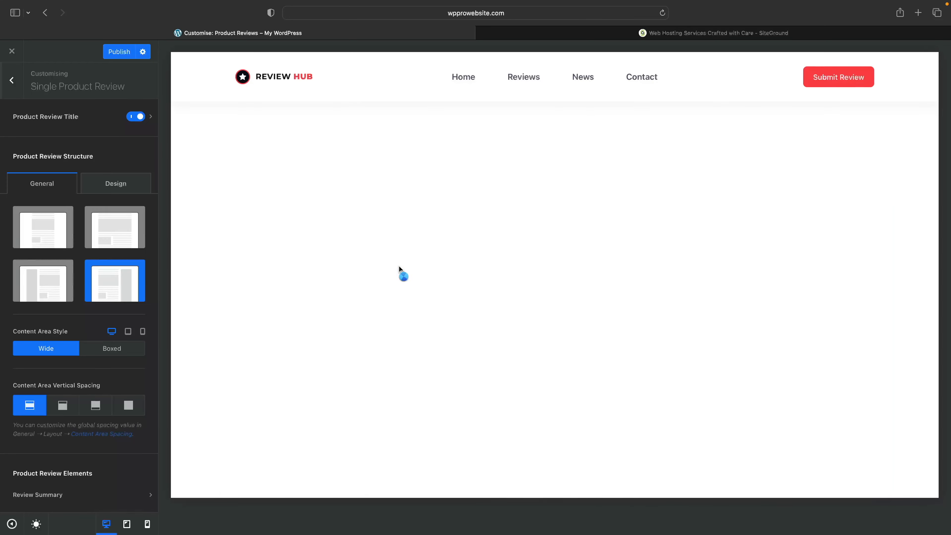
{"action": "scroll", "coordinate": [221, 388], "scroll_direction": "down", "scroll_amount": 8}
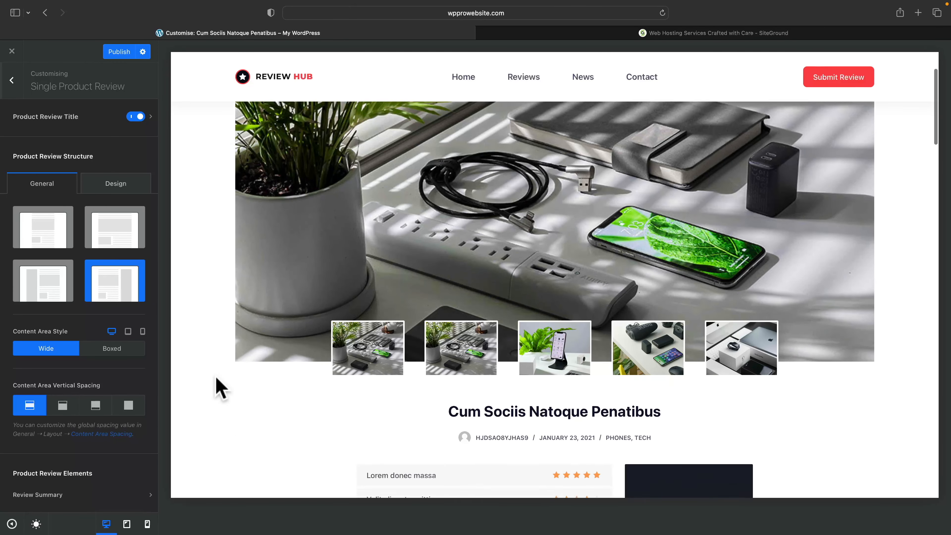
{"action": "scroll", "coordinate": [221, 388], "scroll_direction": "down", "scroll_amount": 8}
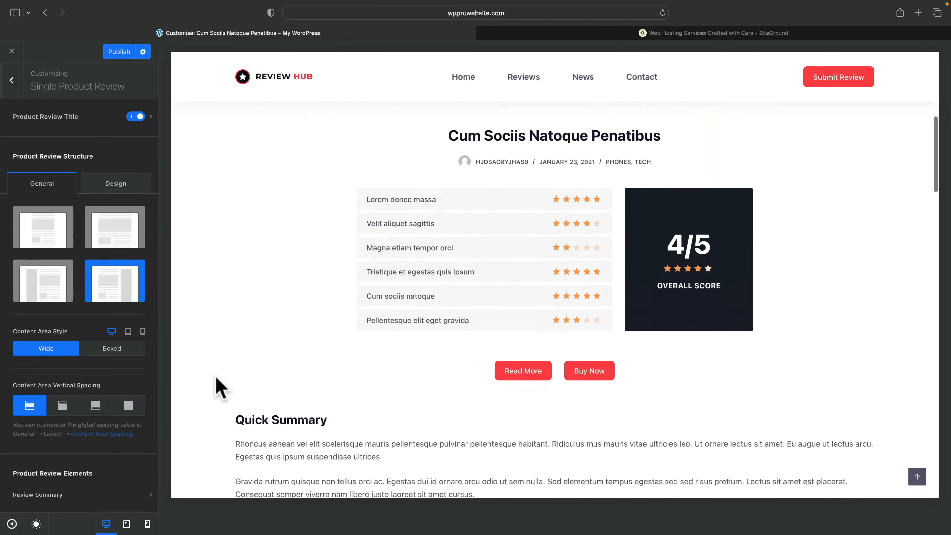
{"action": "scroll", "coordinate": [221, 388], "scroll_direction": "down", "scroll_amount": 8}
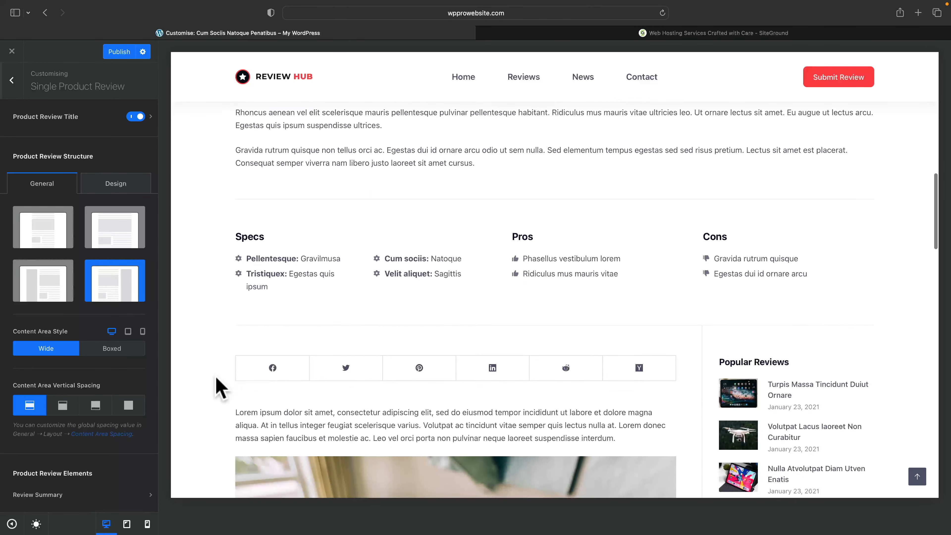
{"action": "scroll", "coordinate": [221, 388], "scroll_direction": "up", "scroll_amount": 5}
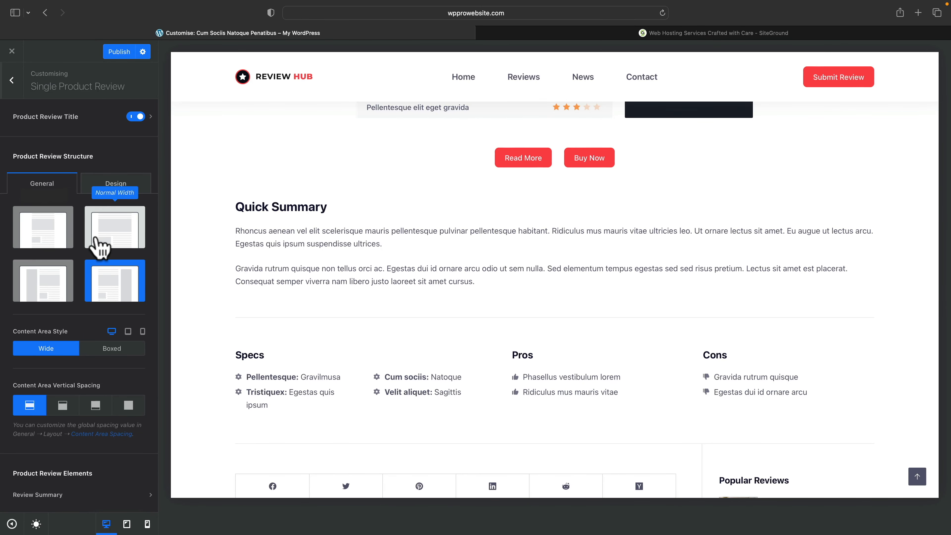
{"action": "scroll", "coordinate": [228, 264], "scroll_direction": "up", "scroll_amount": 6}
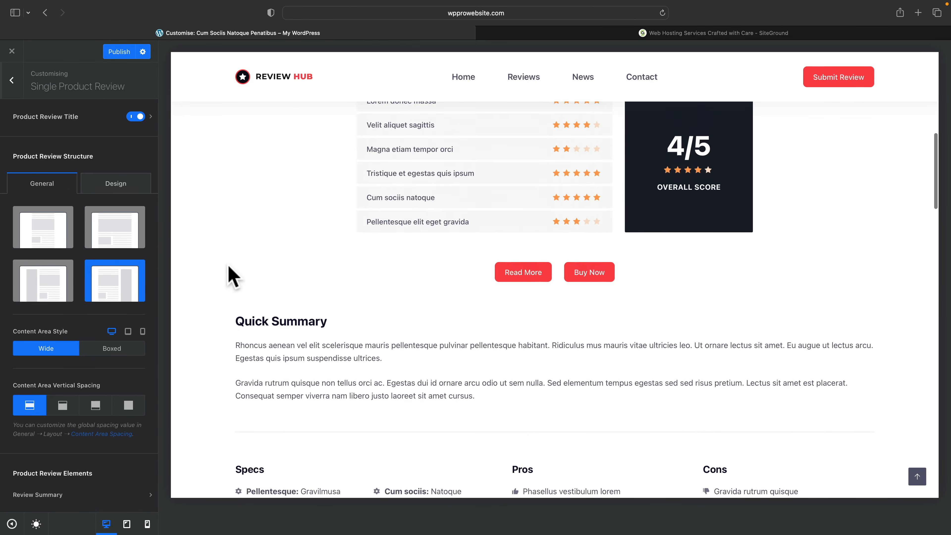
{"action": "scroll", "coordinate": [228, 264], "scroll_direction": "up", "scroll_amount": 5}
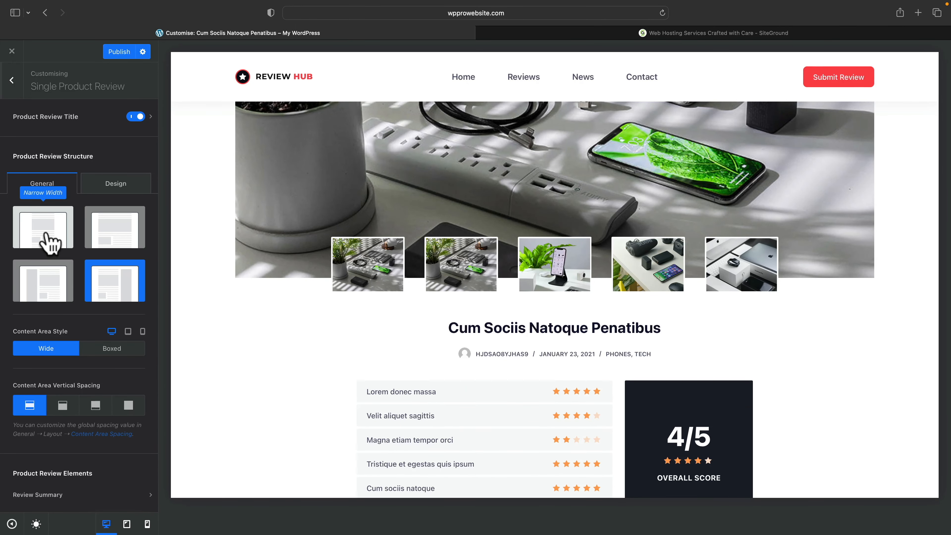
Step: Try the Narrow Width and Left Sidebar structures on the single review page, and restore Right Sidebar
{"action": "left_click", "coordinate": [50, 243]}
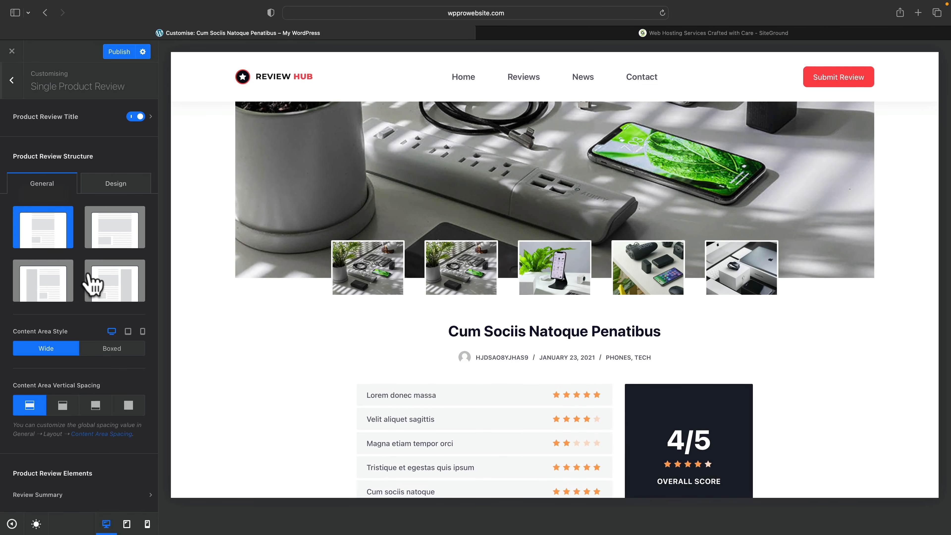
{"action": "left_click", "coordinate": [101, 291]}
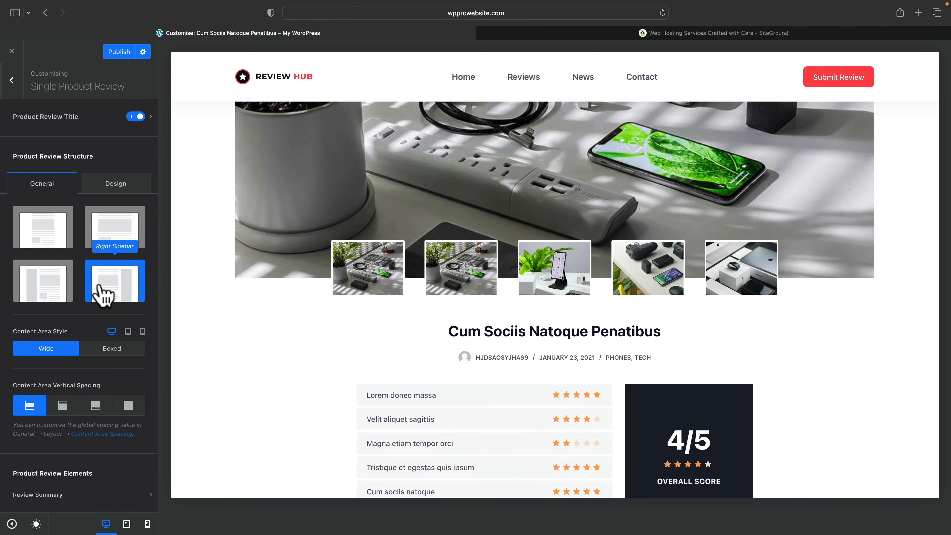
{"action": "scroll", "coordinate": [257, 382], "scroll_direction": "down", "scroll_amount": 10}
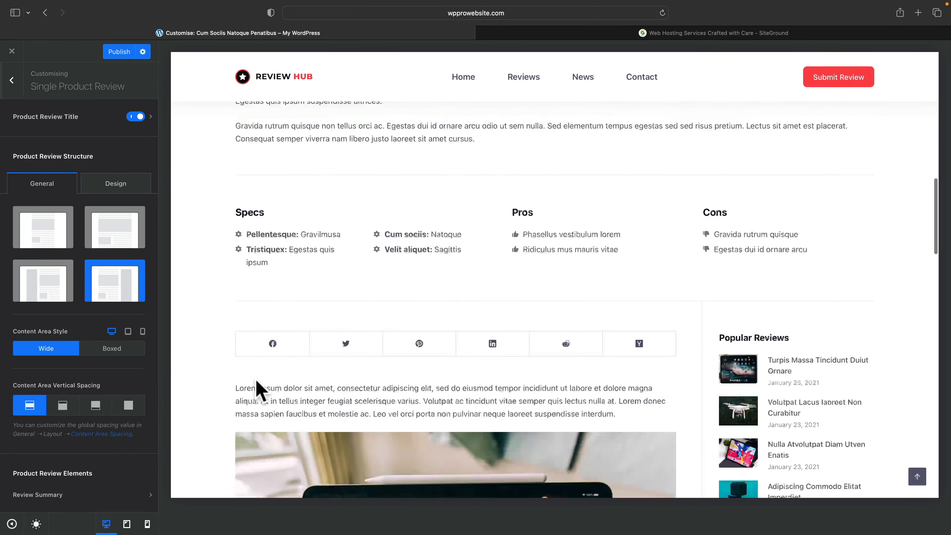
{"action": "left_click", "coordinate": [50, 281]}
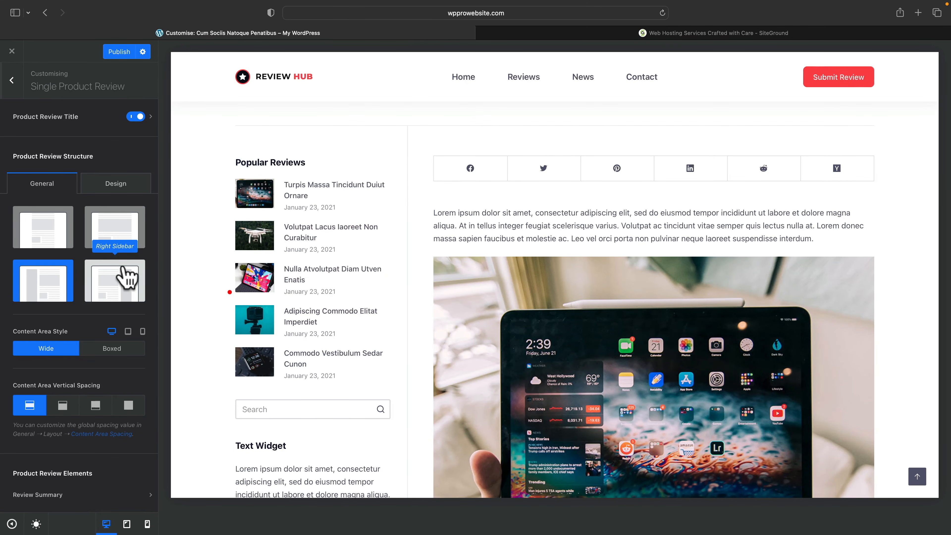
{"action": "left_click", "coordinate": [123, 277]}
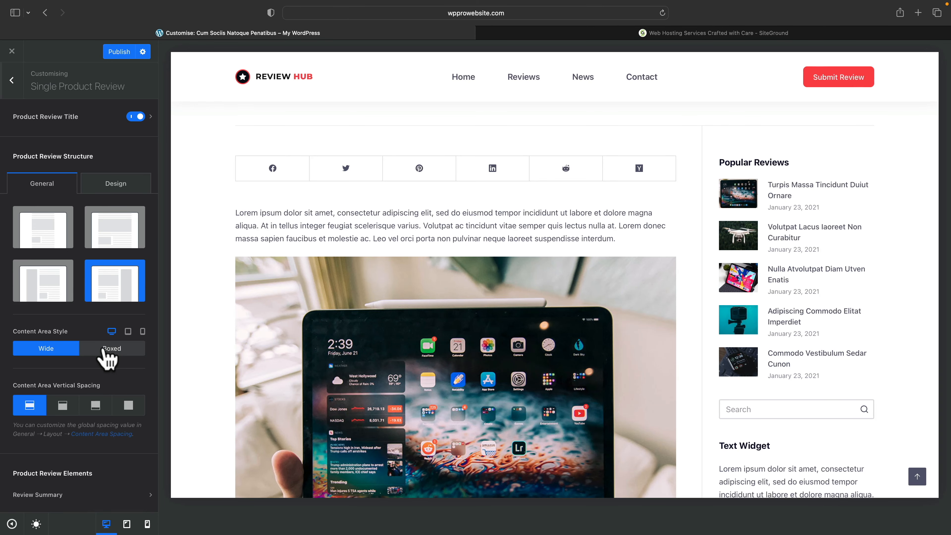
Step: Switch the Product Review Title off and on again, and look through its element and alignment settings
{"action": "scroll", "coordinate": [182, 343], "scroll_direction": "up", "scroll_amount": 5}
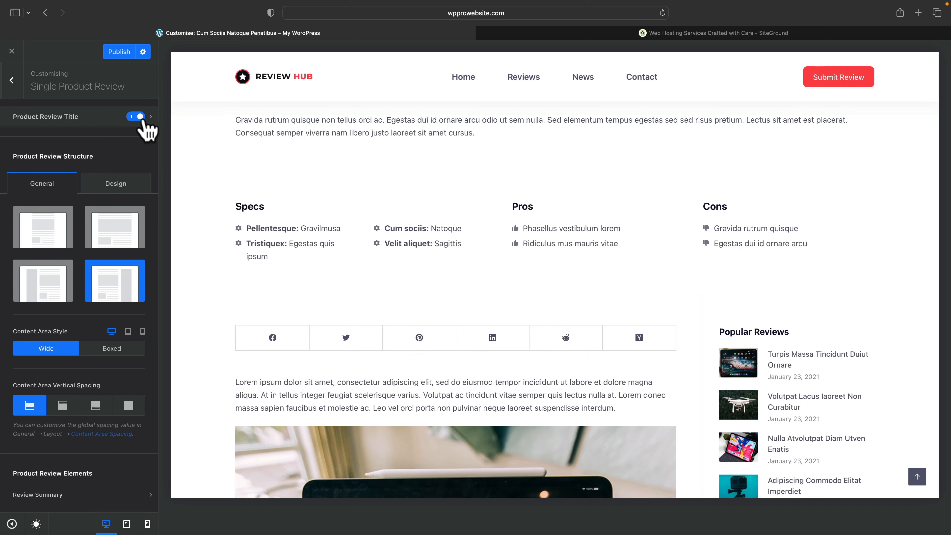
{"action": "scroll", "coordinate": [179, 178], "scroll_direction": "up", "scroll_amount": 10}
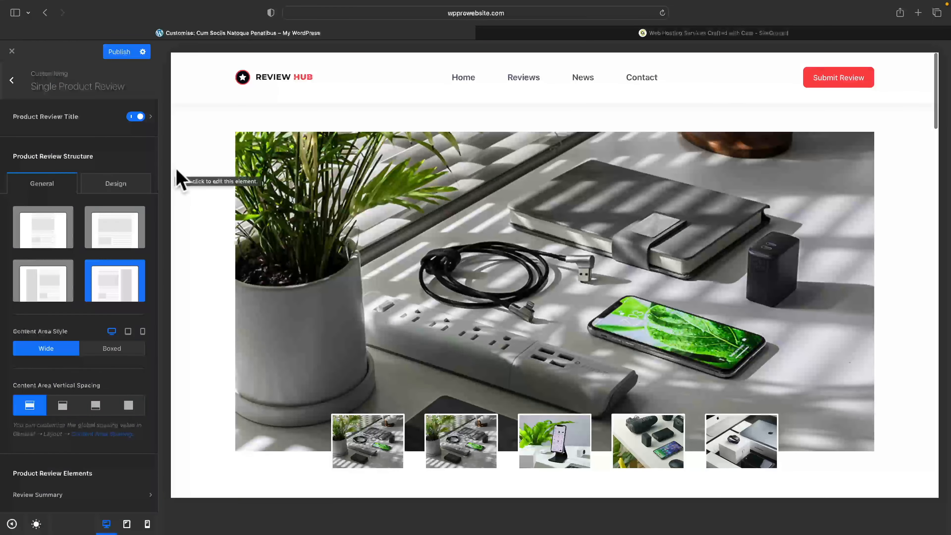
{"action": "left_click", "coordinate": [133, 117]}
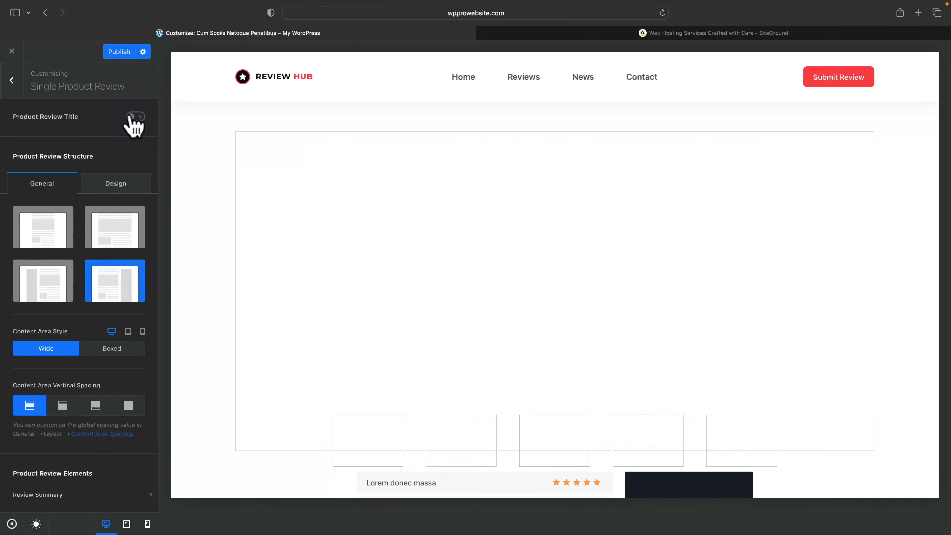
{"action": "left_click", "coordinate": [133, 117]}
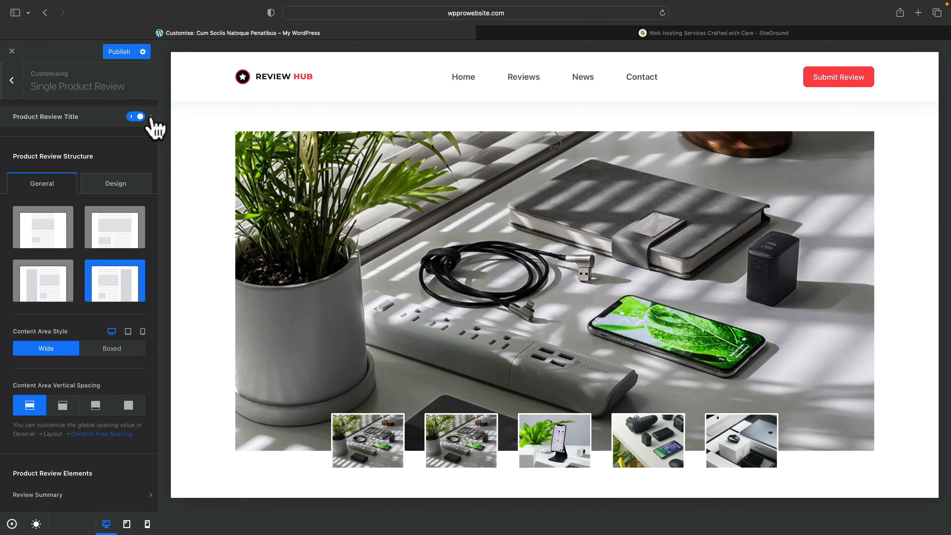
{"action": "left_click", "coordinate": [151, 117]}
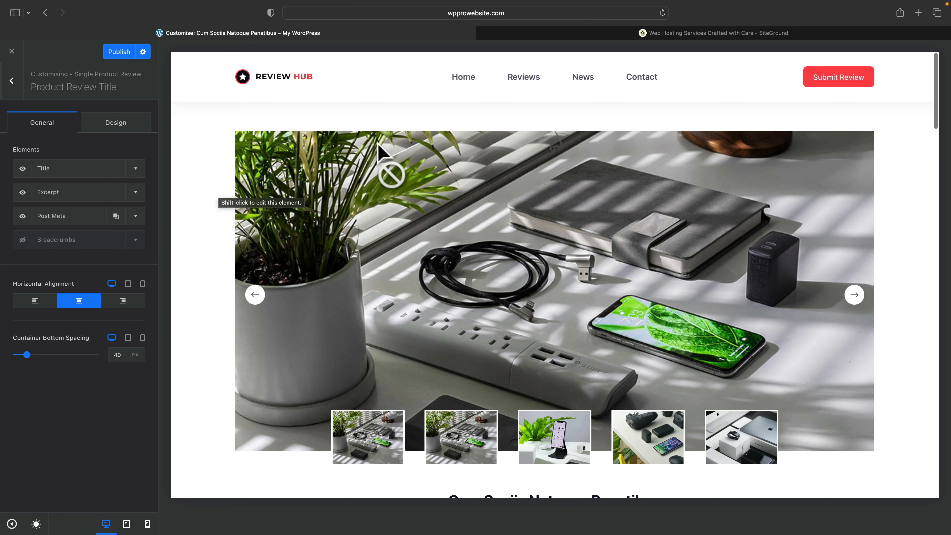
{"action": "left_click", "coordinate": [11, 80]}
Step: Disable Comments on the single product review page and check the page in the preview
{"action": "scroll", "coordinate": [87, 373], "scroll_direction": "down", "scroll_amount": 5}
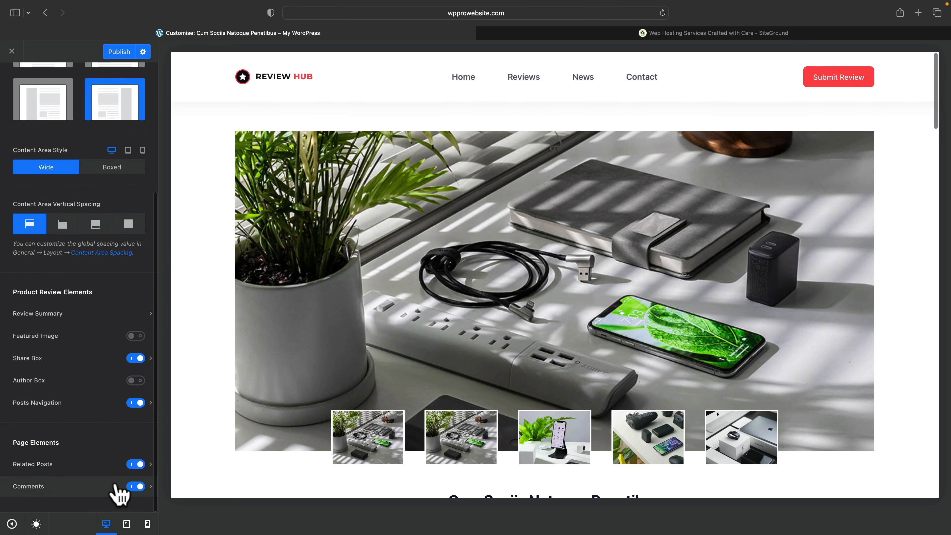
{"action": "scroll", "coordinate": [264, 450], "scroll_direction": "down", "scroll_amount": 20}
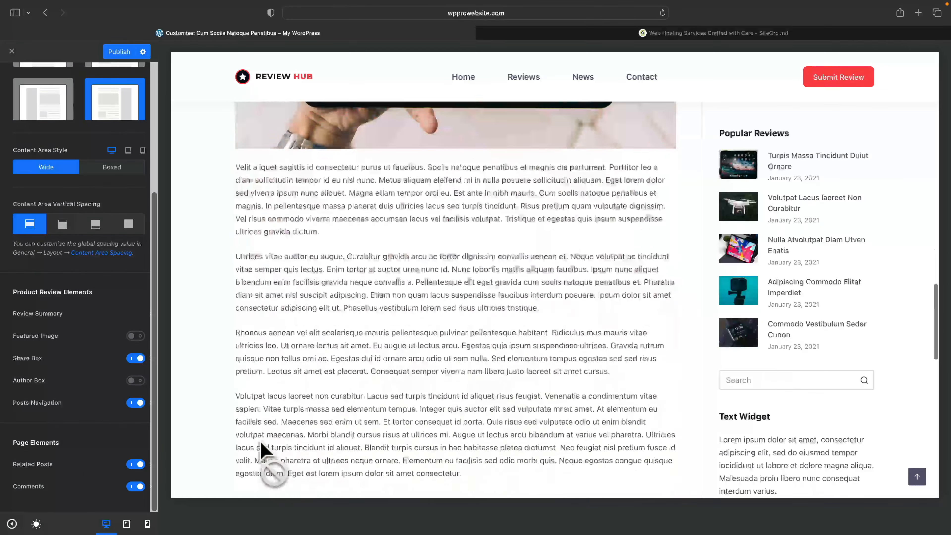
{"action": "scroll", "coordinate": [264, 449], "scroll_direction": "down", "scroll_amount": 4}
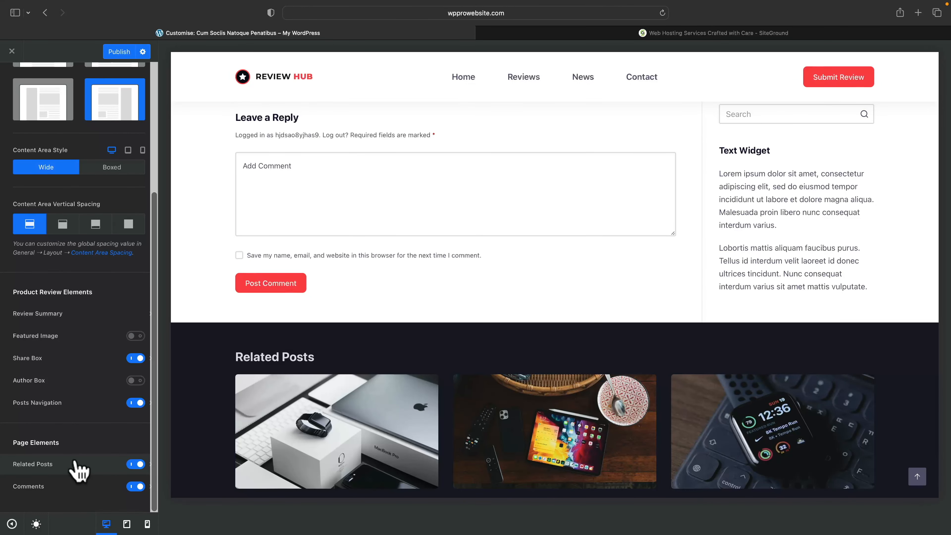
{"action": "left_click", "coordinate": [136, 487]}
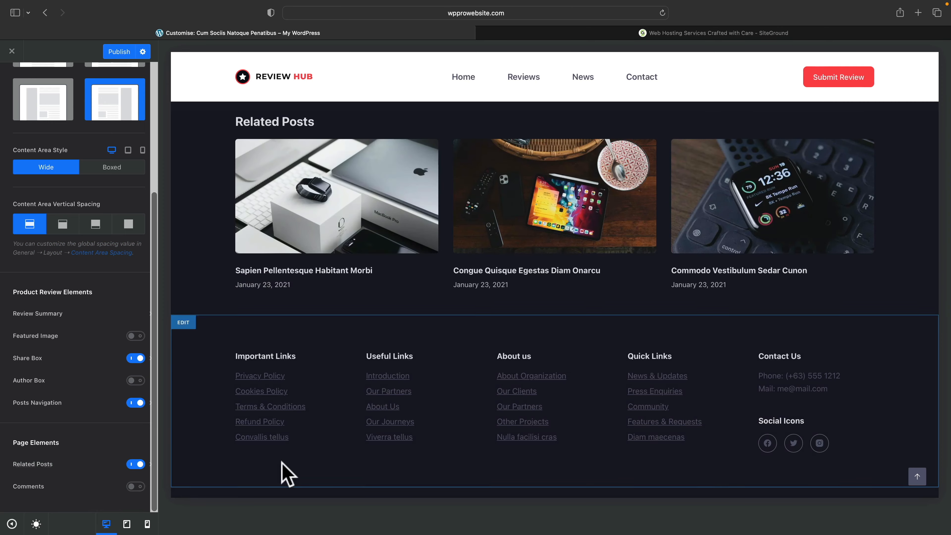
{"action": "scroll", "coordinate": [284, 472], "scroll_direction": "up", "scroll_amount": 6}
{"action": "scroll", "coordinate": [283, 473], "scroll_direction": "up", "scroll_amount": 5}
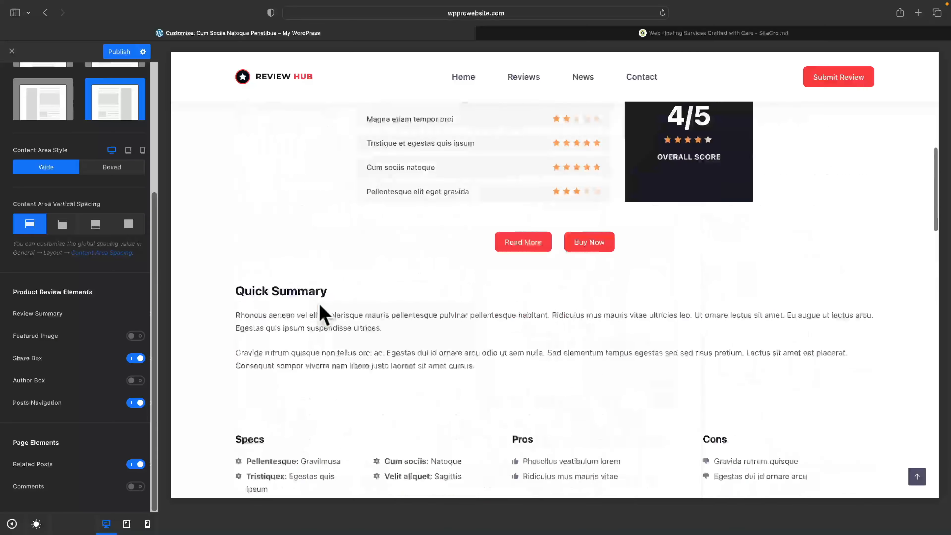
{"action": "scroll", "coordinate": [323, 311], "scroll_direction": "up", "scroll_amount": 8}
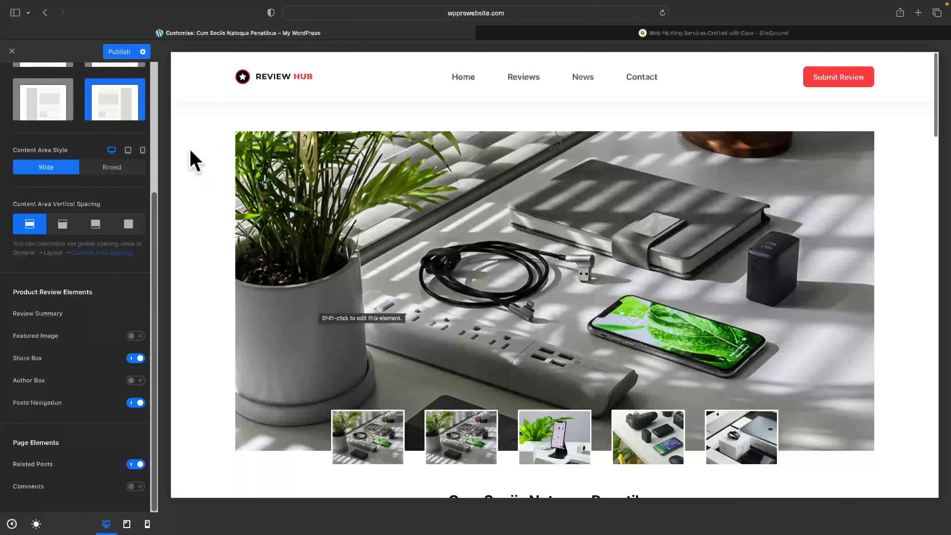
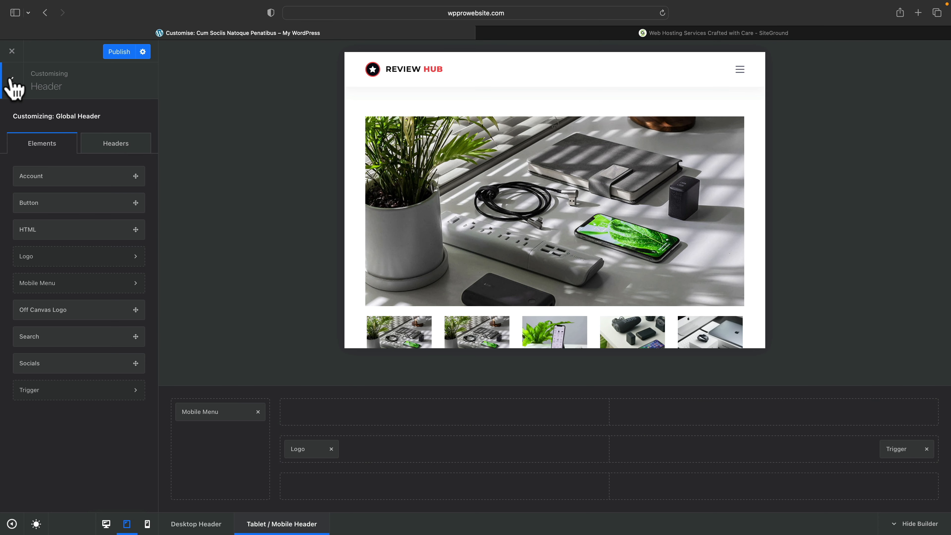
Step: Open the Footer builder, check the site footer in the desktop preview, and publish the customisations
{"action": "left_click", "coordinate": [12, 81]}
{"action": "scroll", "coordinate": [102, 323], "scroll_direction": "up", "scroll_amount": 3}
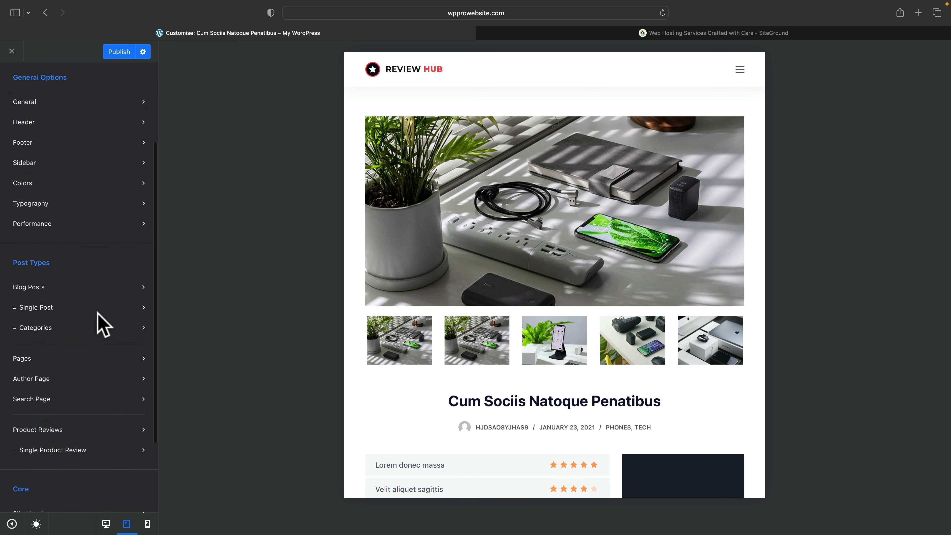
{"action": "left_click", "coordinate": [36, 152]}
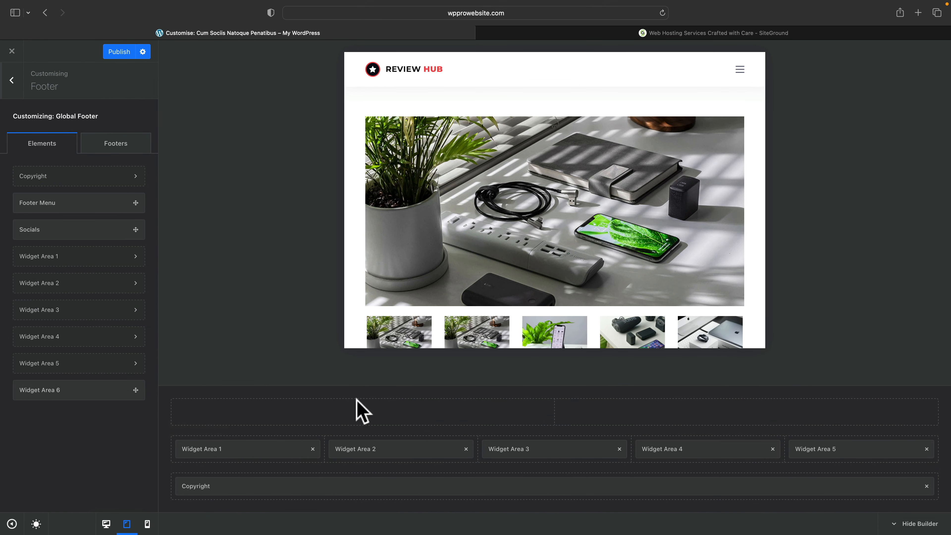
{"action": "left_click", "coordinate": [106, 524]}
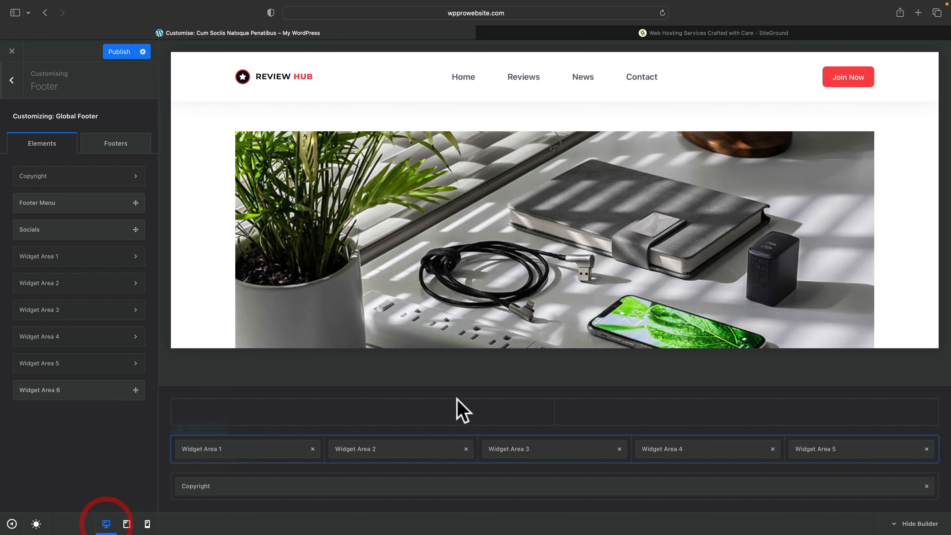
{"action": "scroll", "coordinate": [512, 300], "scroll_direction": "down", "scroll_amount": 10}
{"action": "scroll", "coordinate": [503, 279], "scroll_direction": "down", "scroll_amount": 10}
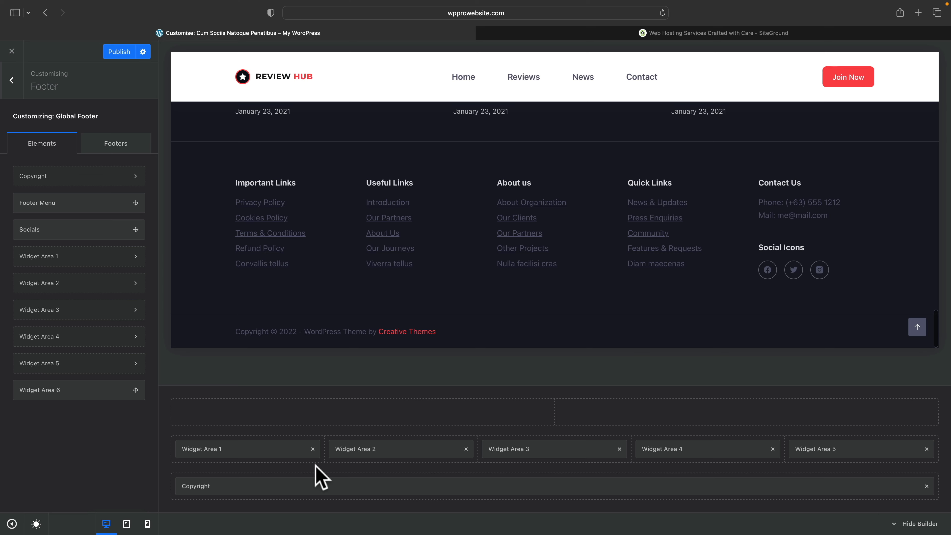
{"action": "left_click", "coordinate": [121, 53]}
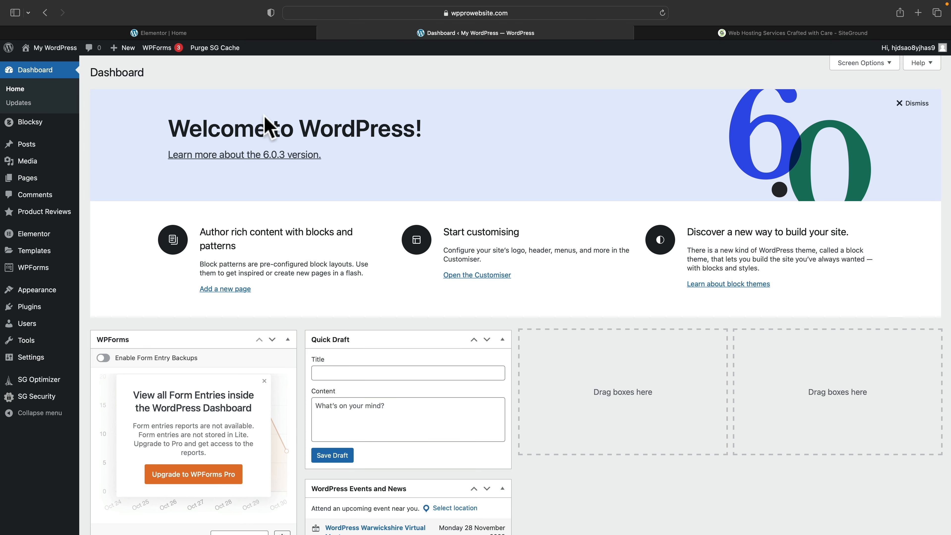
Step: Open the list of all pages, and dock the Navigator alongside the Home page in the Elementor editor
{"action": "mouse_move", "coordinate": [47, 185]}
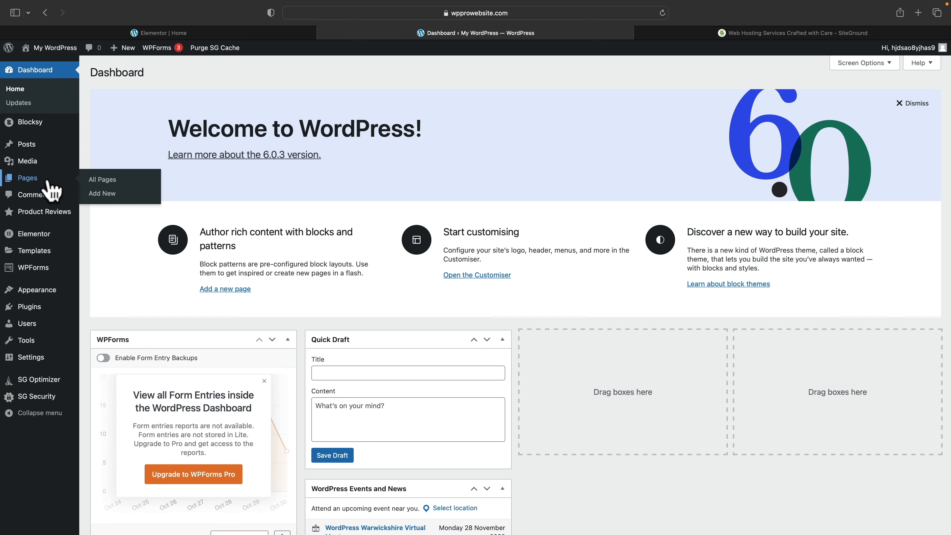
{"action": "left_click", "coordinate": [101, 180]}
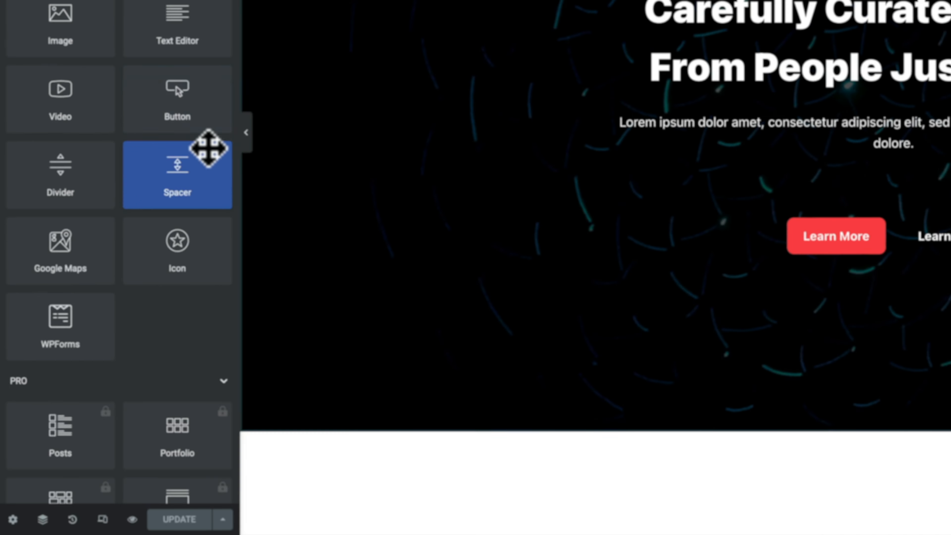
{"action": "left_click", "coordinate": [44, 519]}
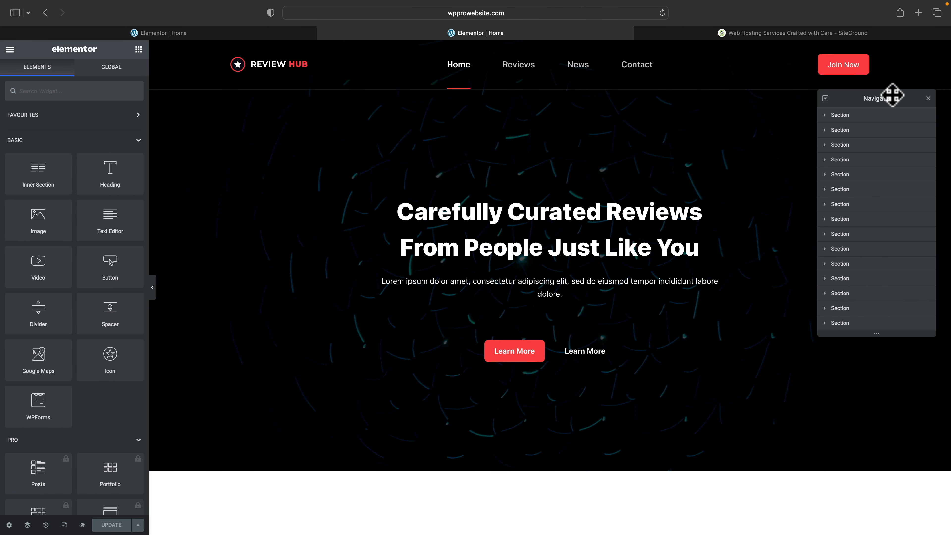
{"action": "left_click_drag", "start_coordinate": [885, 100], "coordinate": [950, 101]}
Step: Inspect the elements nested in the first section through the Navigator, and hide that section on the Home page
{"action": "left_click", "coordinate": [840, 65]}
{"action": "left_click", "coordinate": [845, 80]}
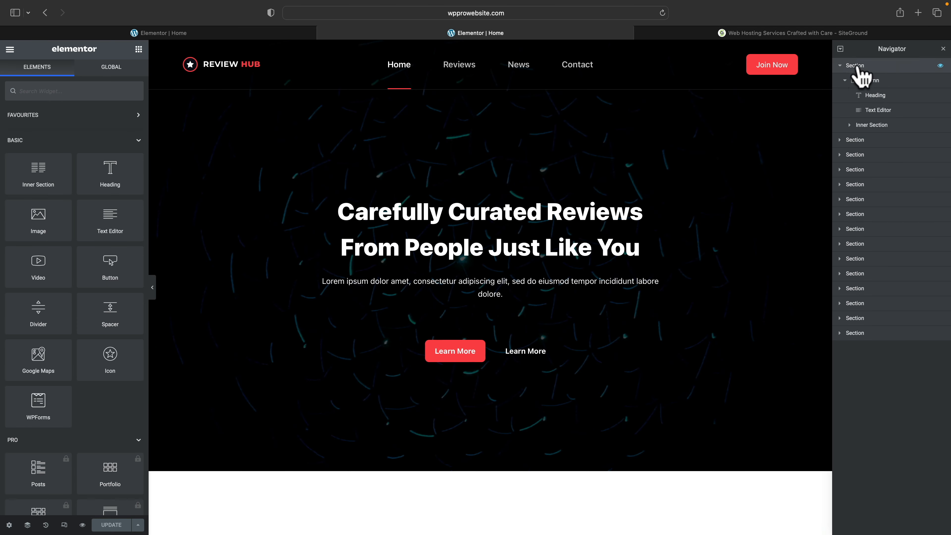
{"action": "left_click", "coordinate": [839, 65]}
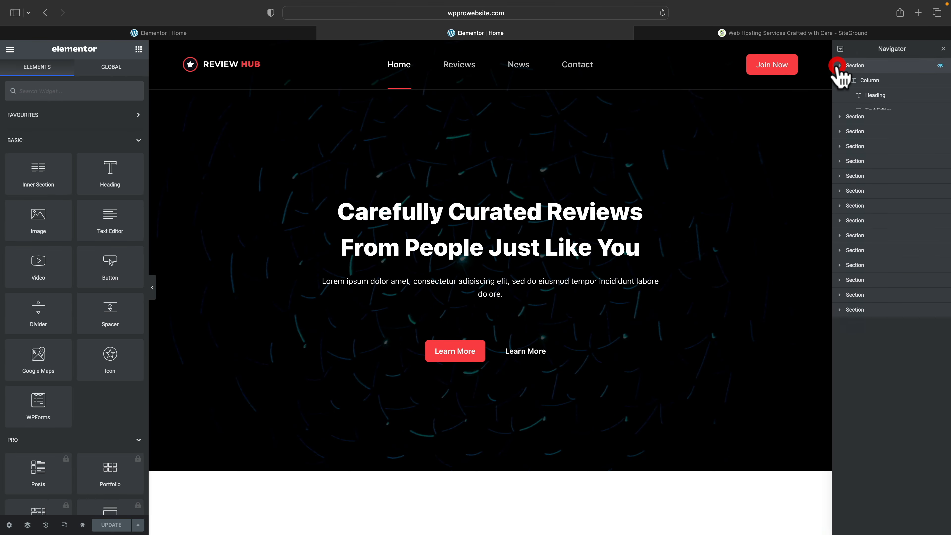
{"action": "left_click", "coordinate": [939, 66]}
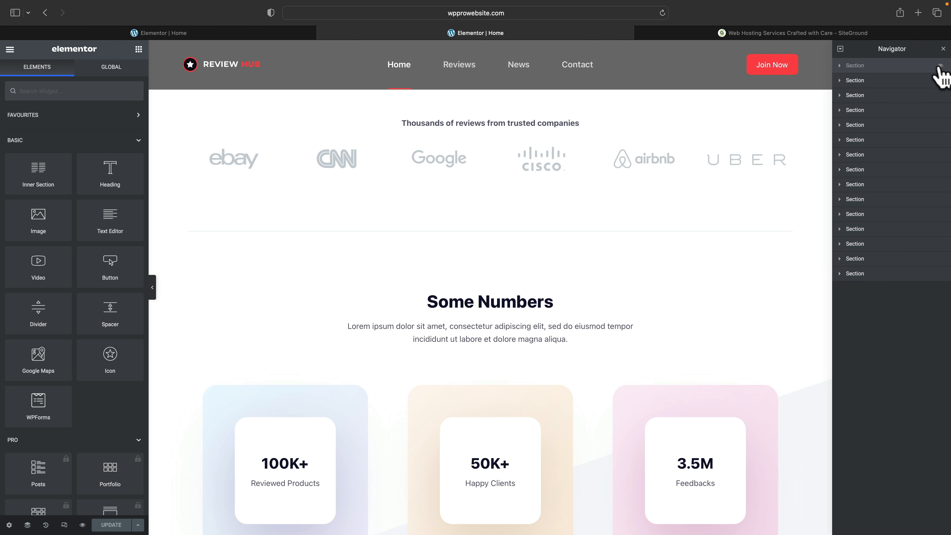
Step: Show the first Home page section again, expand its contents, and append "RIGHT NOW!" to its heading
{"action": "left_click", "coordinate": [939, 66]}
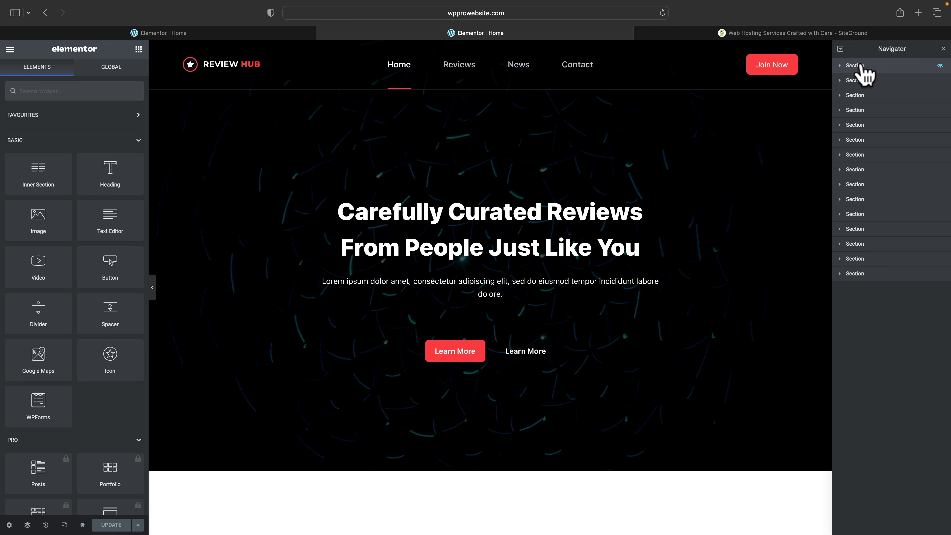
{"action": "left_click", "coordinate": [840, 66]}
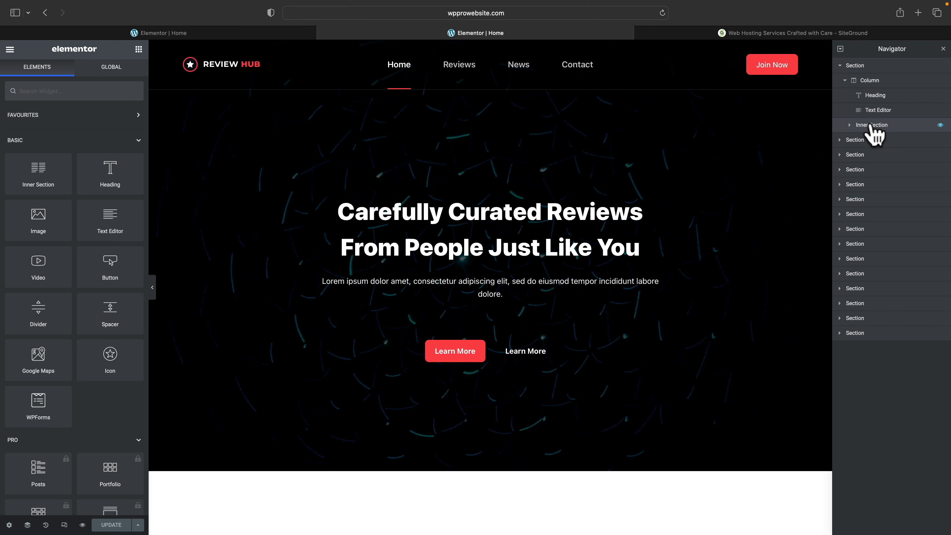
{"action": "double_click", "coordinate": [484, 214]}
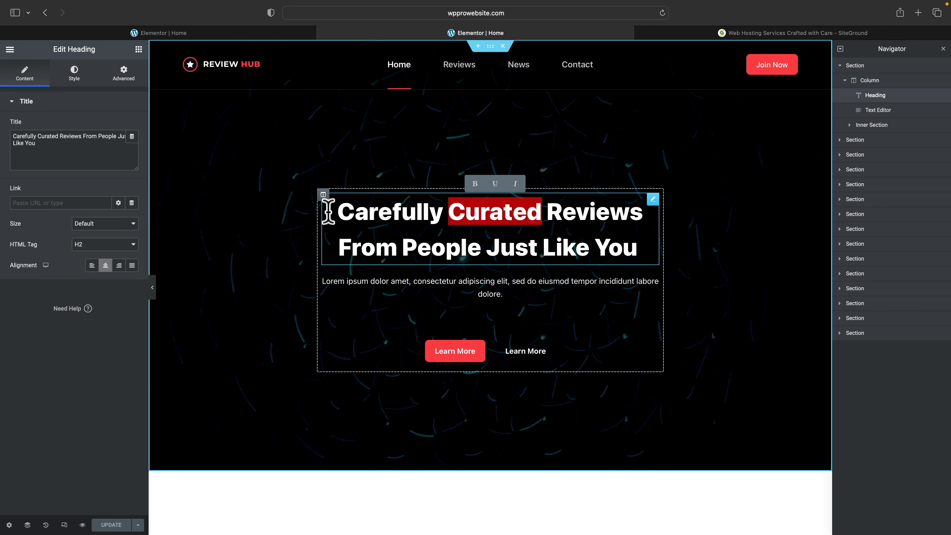
{"action": "left_click", "coordinate": [635, 247]}
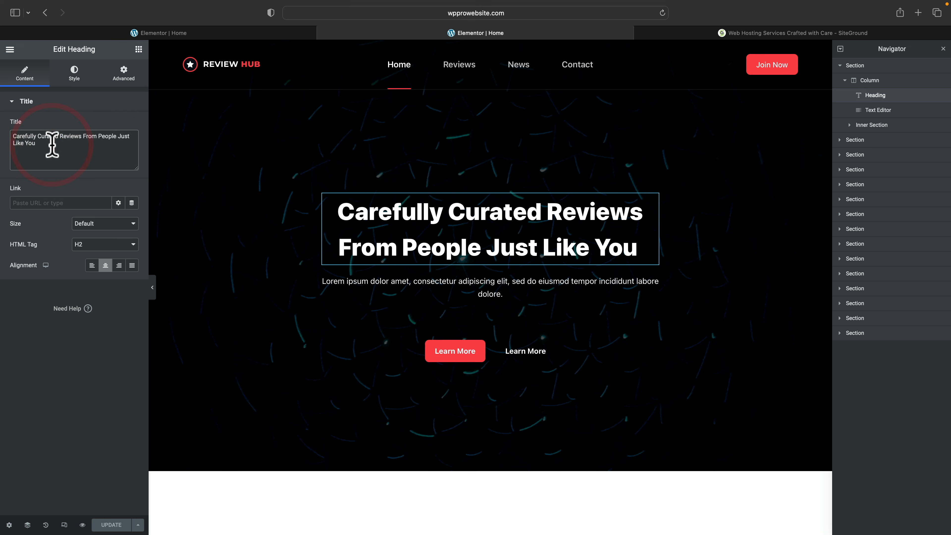
{"action": "type", "text": "RIGHT NOW!"}
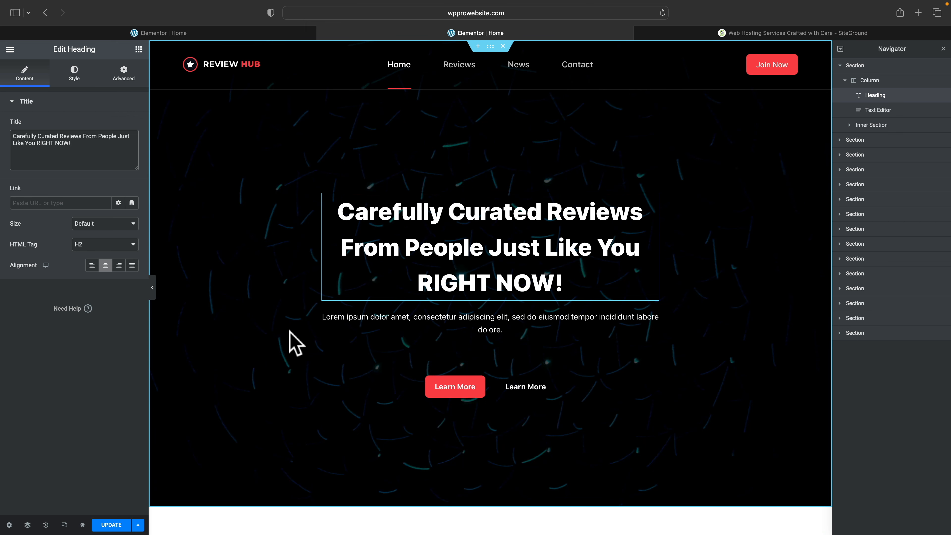
Step: Replace the first section's background image with the dark photo of camera lenses on a wooden table from the Media Library
{"action": "left_click", "coordinate": [867, 71]}
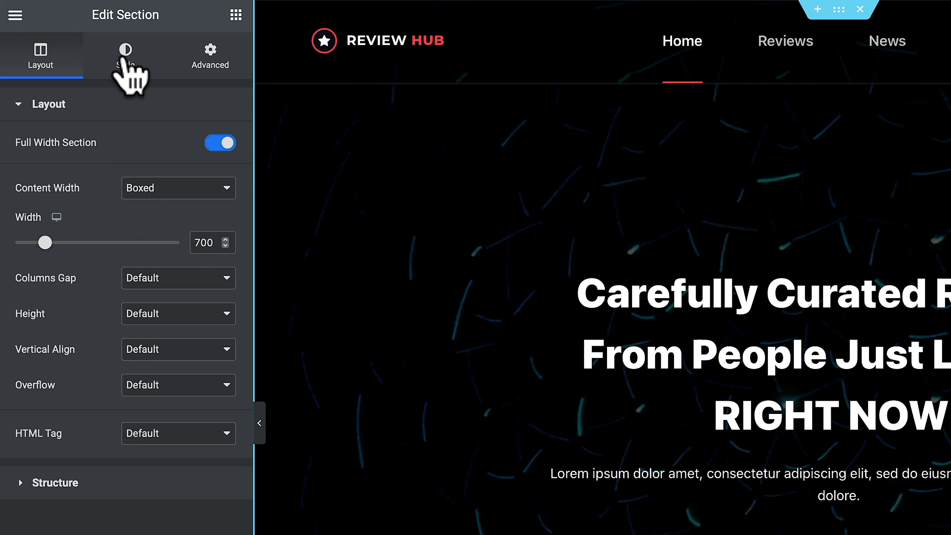
{"action": "left_click", "coordinate": [124, 57]}
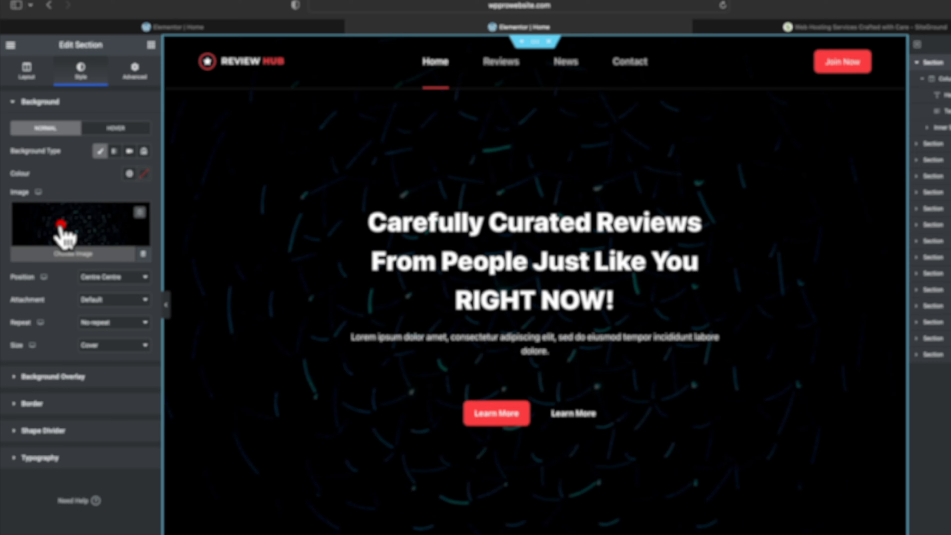
{"action": "left_click", "coordinate": [98, 295]}
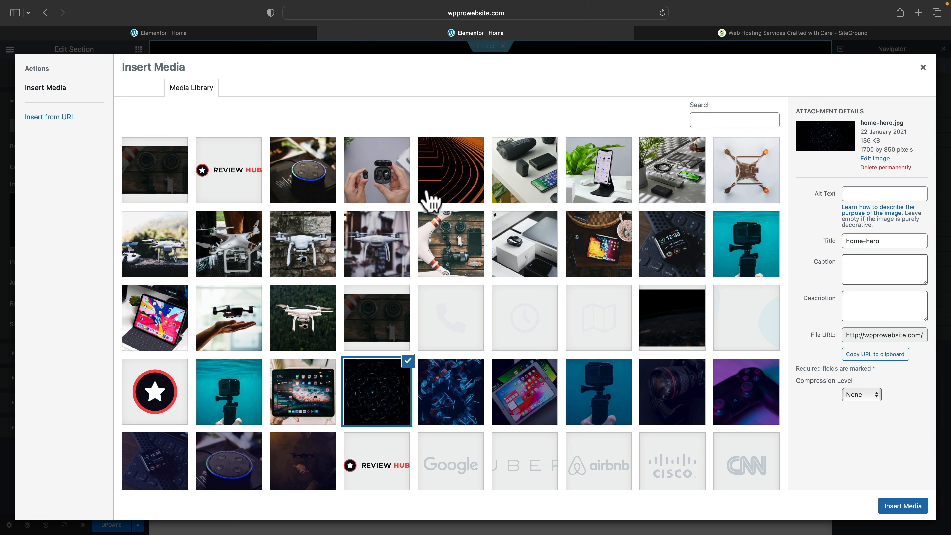
{"action": "left_click", "coordinate": [155, 170]}
{"action": "left_click", "coordinate": [902, 505]}
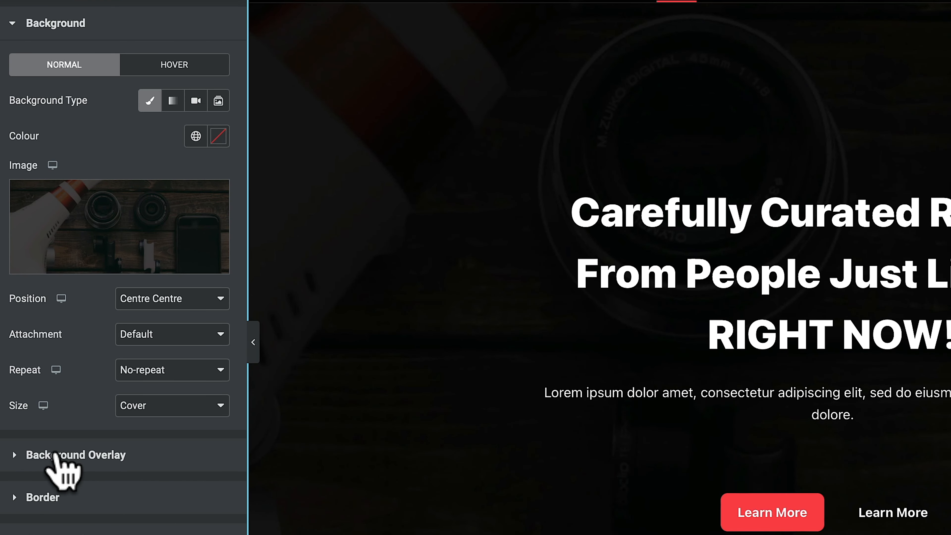
Step: Lower the opacity of the first section's background overlay to lighten the darkening over the photo
{"action": "left_click", "coordinate": [57, 455]}
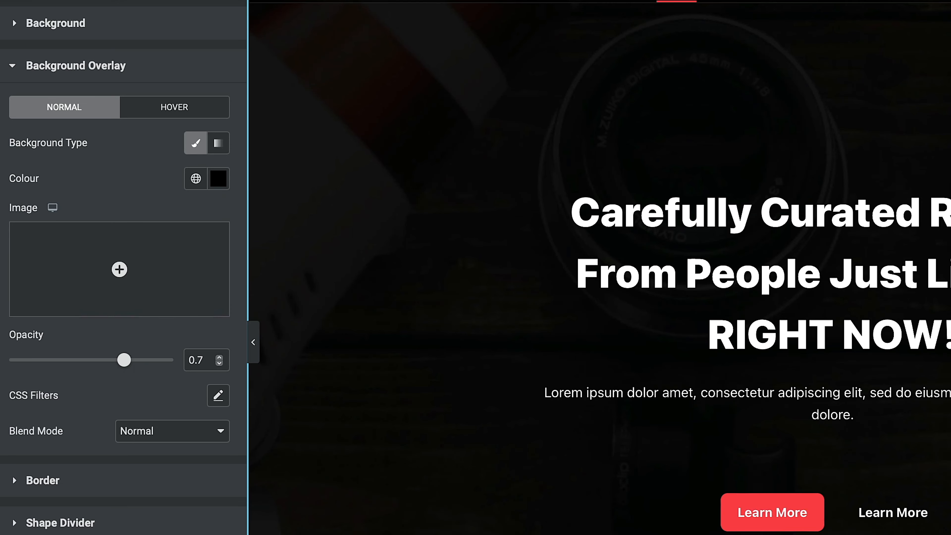
{"action": "left_click_drag", "start_coordinate": [124, 360], "coordinate": [62, 368]}
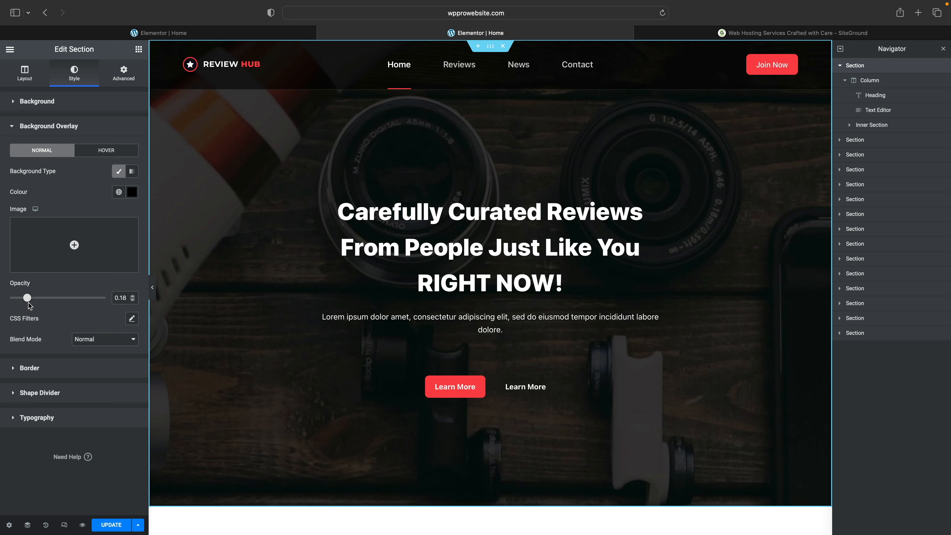
{"action": "mouse_move", "coordinate": [27, 297]}
{"action": "left_mouse_down"}
{"action": "mouse_move", "coordinate": [103, 298]}
{"action": "mouse_move", "coordinate": [32, 298]}
{"action": "left_mouse_up"}
Step: Try red #D71A1A and white as the first section's background overlay colour, with the opacity at 0.33
{"action": "left_click", "coordinate": [131, 191]}
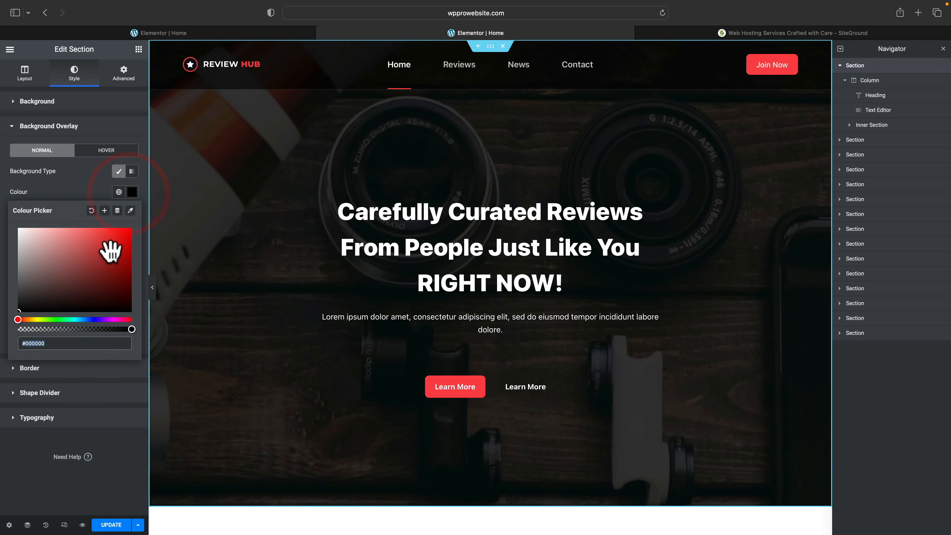
{"action": "left_click", "coordinate": [117, 242]}
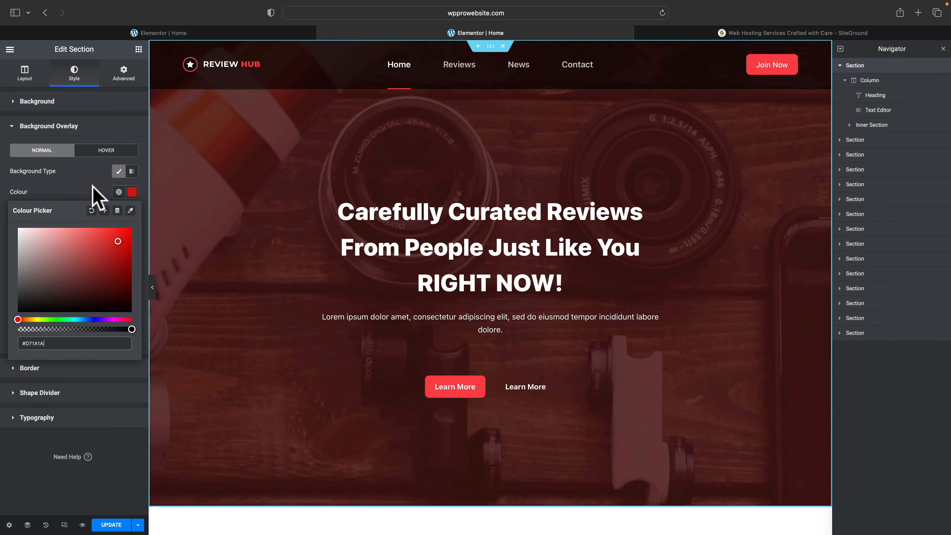
{"action": "left_click", "coordinate": [19, 229]}
{"action": "left_click", "coordinate": [131, 192]}
{"action": "mouse_move", "coordinate": [33, 298]}
{"action": "left_mouse_down"}
{"action": "mouse_move", "coordinate": [62, 297]}
{"action": "mouse_move", "coordinate": [24, 295]}
{"action": "mouse_move", "coordinate": [41, 298]}
{"action": "left_mouse_up"}
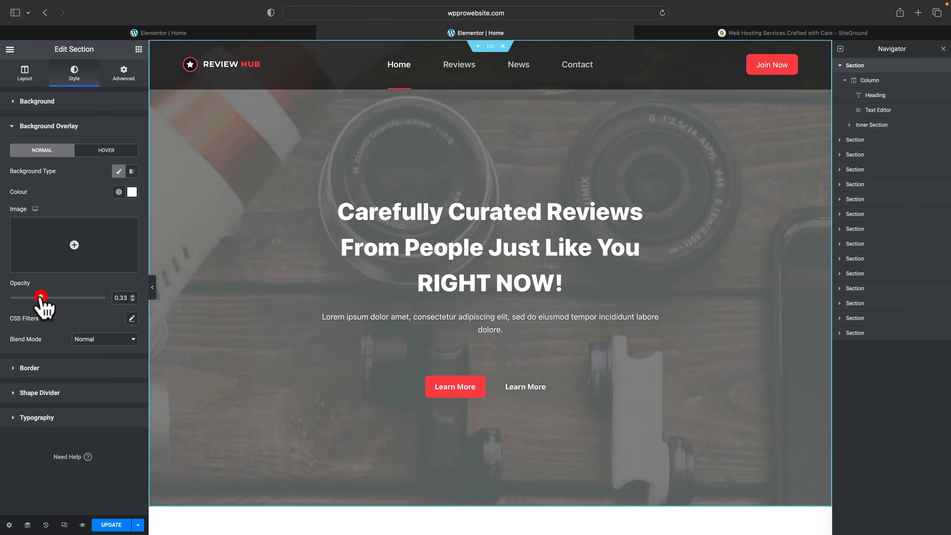
Step: Set the first section's background overlay colour to black #000000 and its opacity to 0.2
{"action": "left_click", "coordinate": [131, 192]}
{"action": "left_click", "coordinate": [19, 310]}
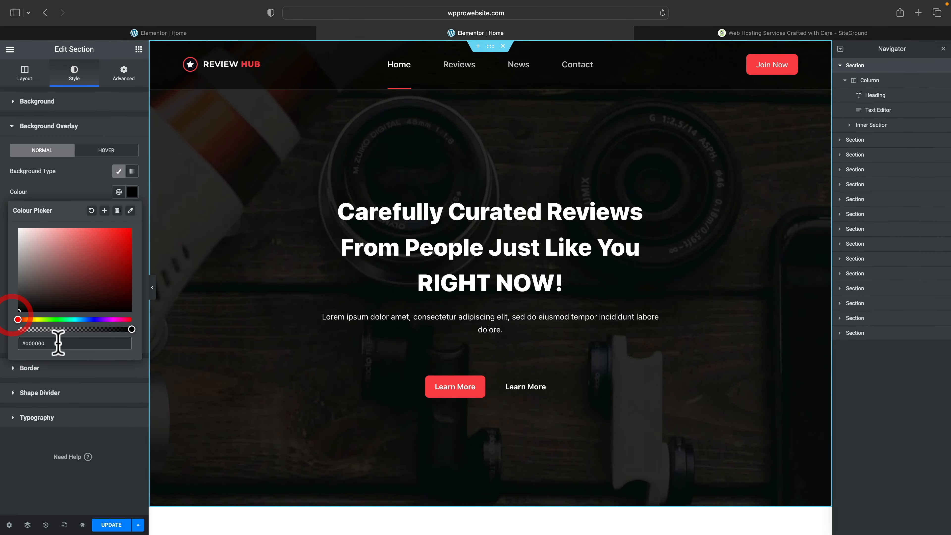
{"action": "left_click", "coordinate": [71, 440]}
{"action": "left_click_drag", "start_coordinate": [41, 298], "coordinate": [29, 298]}
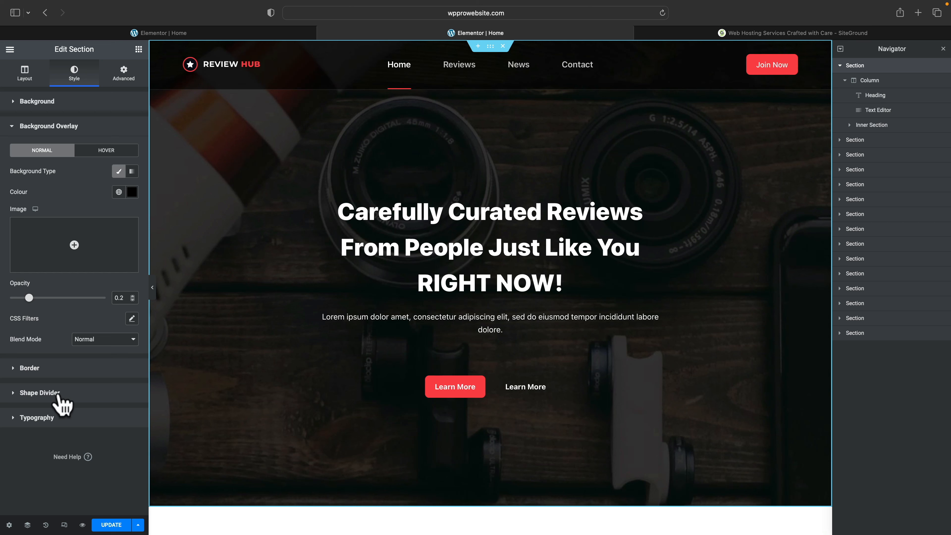
Step: Add a Mountains shape divider to the bottom edge of the first section and check it on the page
{"action": "left_click", "coordinate": [46, 392]}
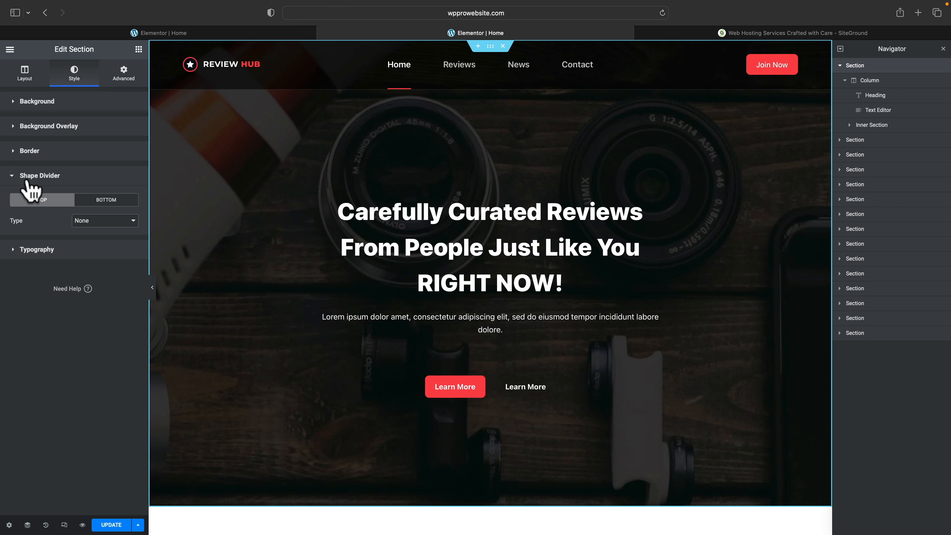
{"action": "left_click", "coordinate": [109, 202]}
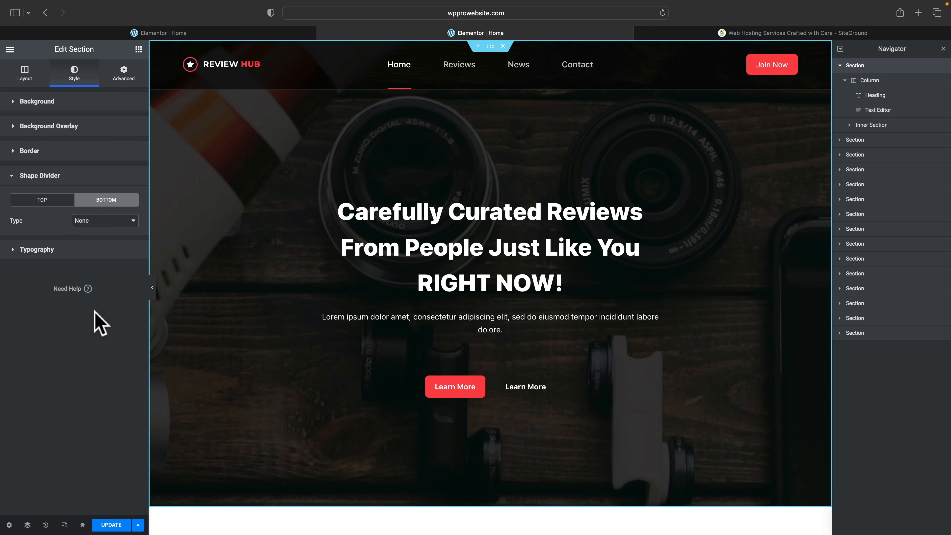
{"action": "left_click", "coordinate": [98, 221]}
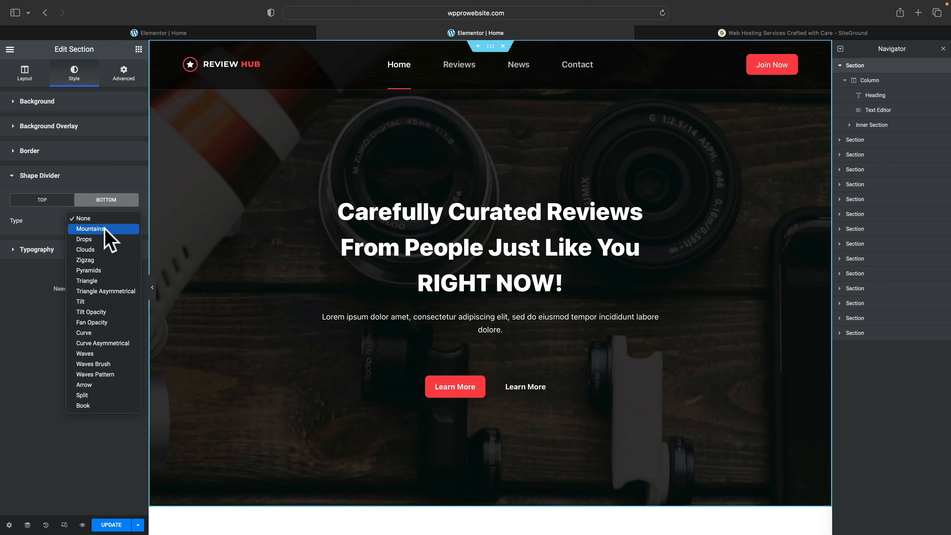
{"action": "left_click", "coordinate": [91, 229]}
{"action": "scroll", "coordinate": [233, 392], "scroll_direction": "down", "scroll_amount": 5}
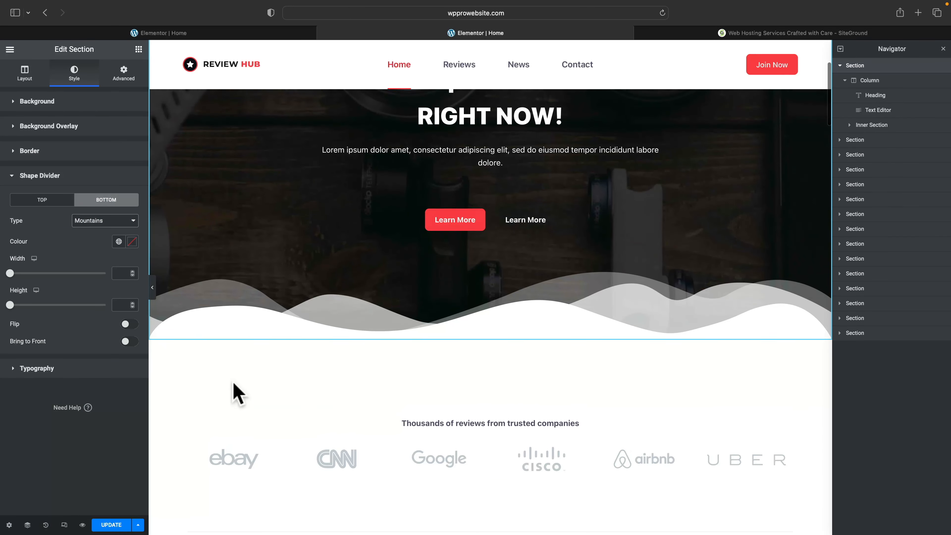
Step: Change the bottom shape divider to Zigzag with a width of 203 and a height of 57
{"action": "left_click", "coordinate": [131, 221]}
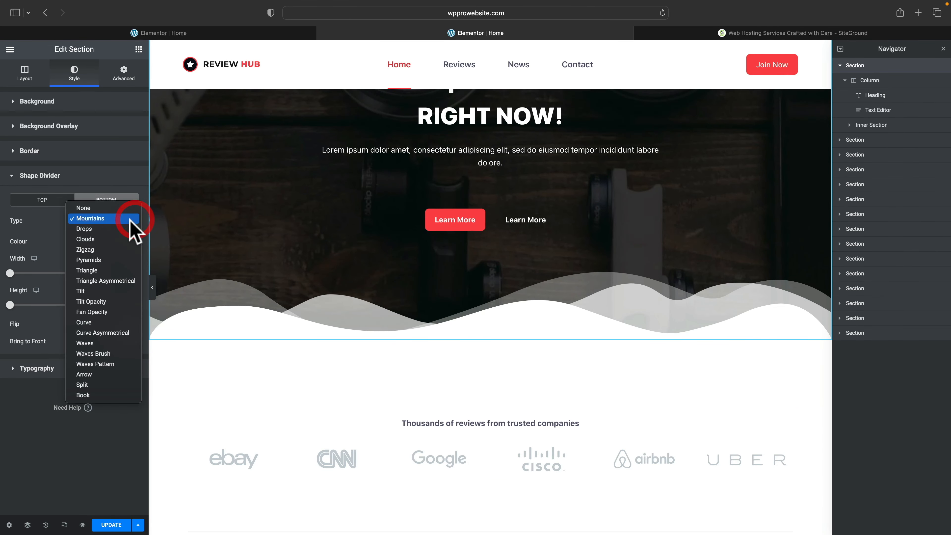
{"action": "left_click", "coordinate": [103, 249]}
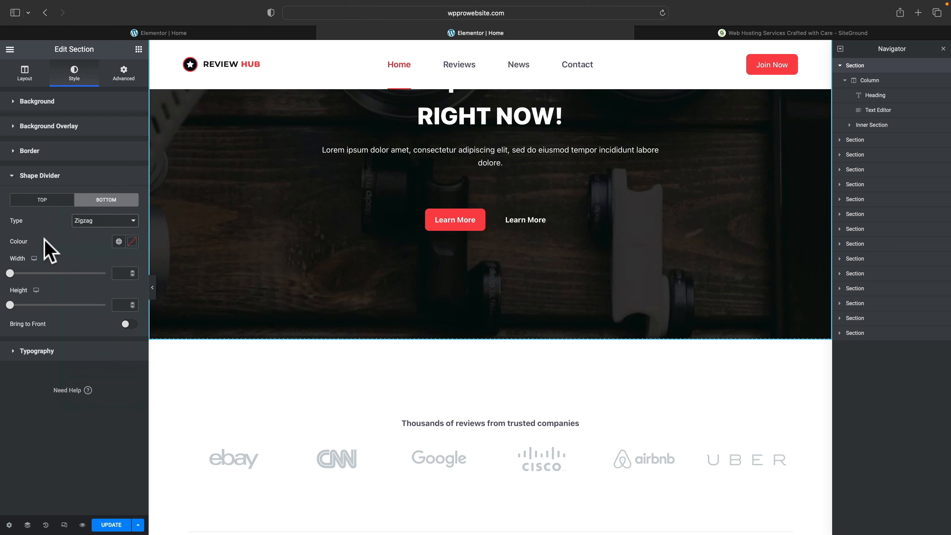
{"action": "left_click_drag", "start_coordinate": [10, 304], "coordinate": [59, 273]}
Step: Set the first section's bottom shape divider to Tilt Opacity, width 267 and height 186, and flip it
{"action": "left_click", "coordinate": [105, 221]}
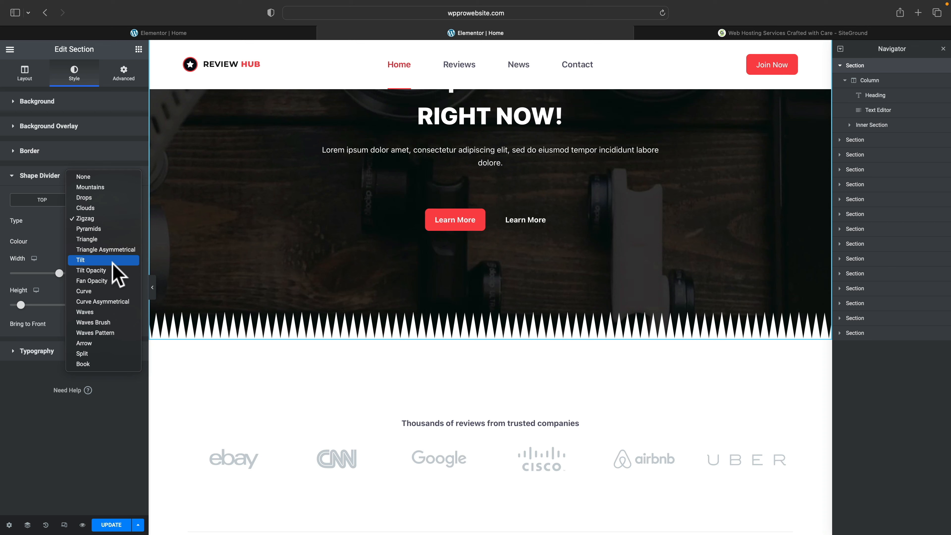
{"action": "left_click", "coordinate": [116, 270]}
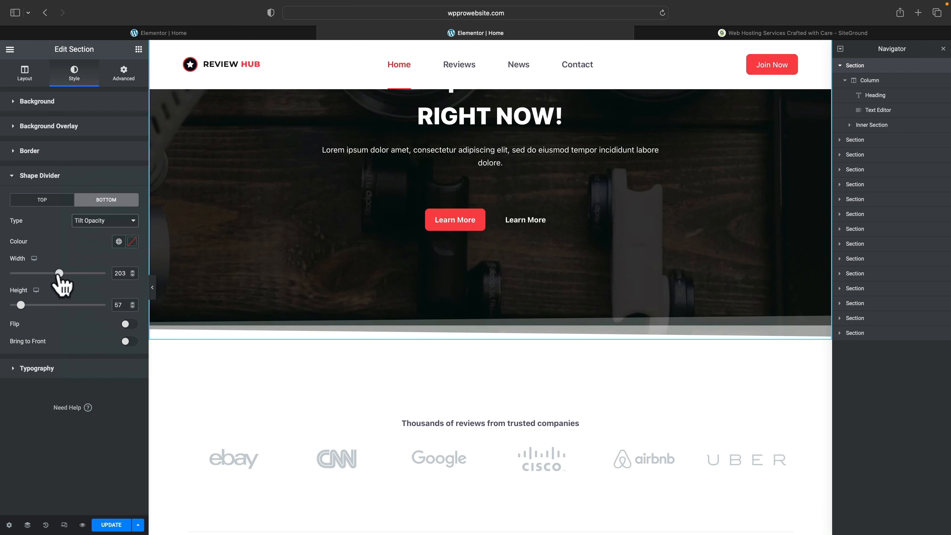
{"action": "left_click_drag", "start_coordinate": [59, 273], "coordinate": [90, 273]}
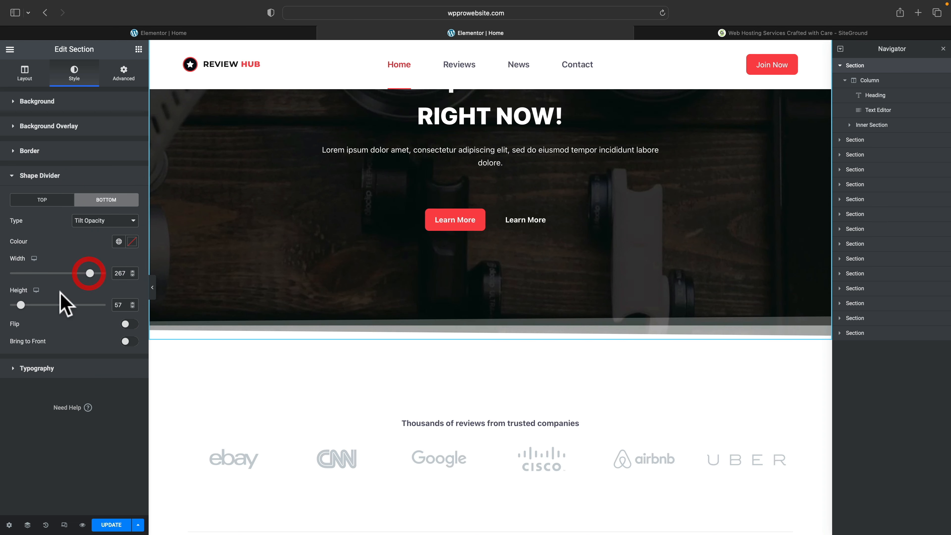
{"action": "left_click_drag", "start_coordinate": [21, 304], "coordinate": [46, 304]}
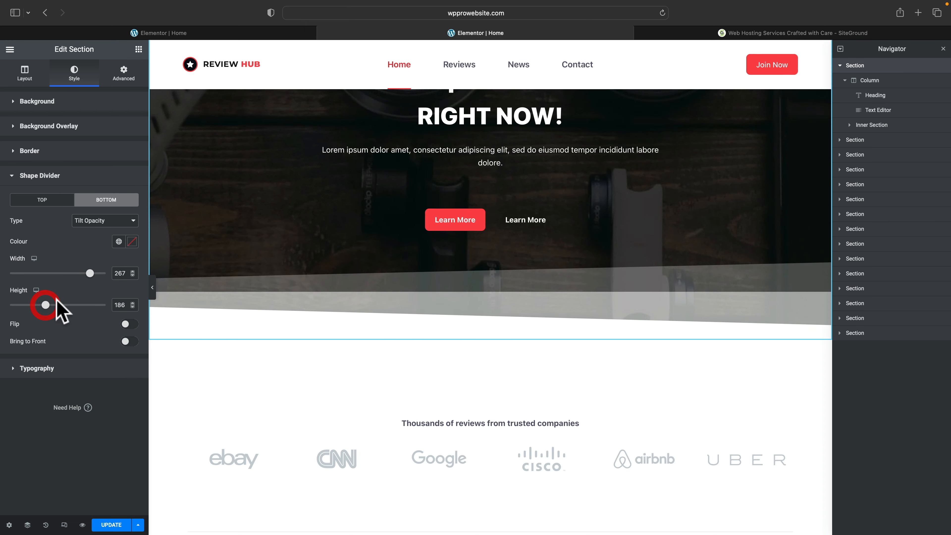
{"action": "left_click", "coordinate": [131, 324]}
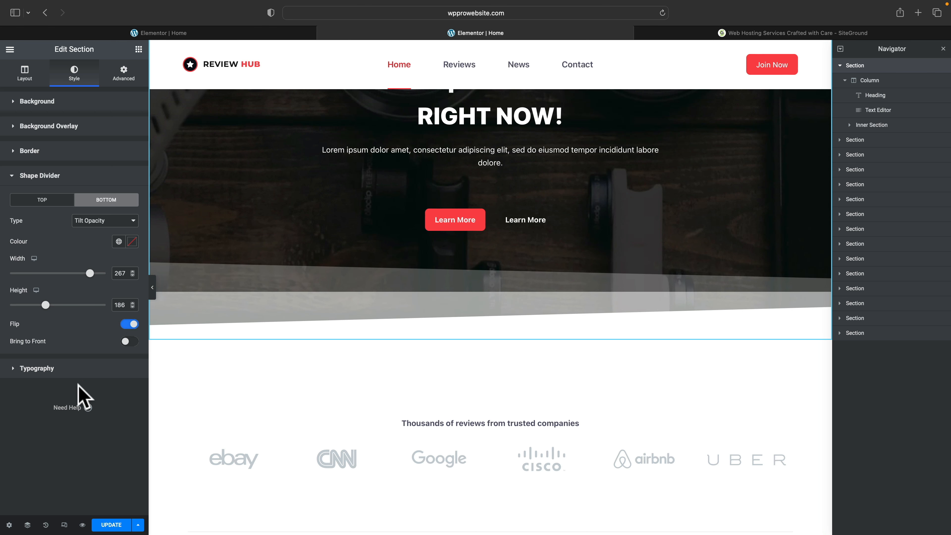
Step: Review the finished first section, and set the HTML tag of the "Some Numbers" heading to H3
{"action": "scroll", "coordinate": [318, 371], "scroll_direction": "up", "scroll_amount": 5}
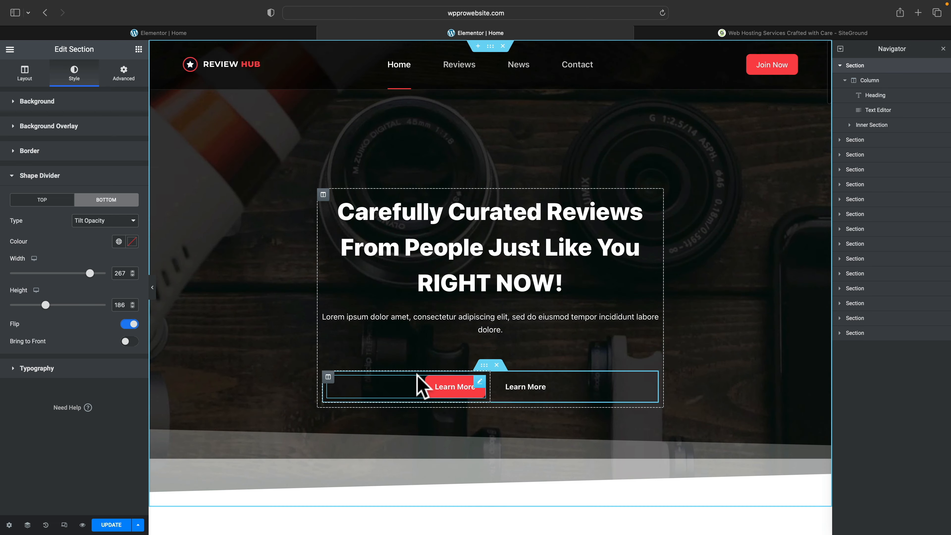
{"action": "scroll", "coordinate": [420, 382], "scroll_direction": "down", "scroll_amount": 7}
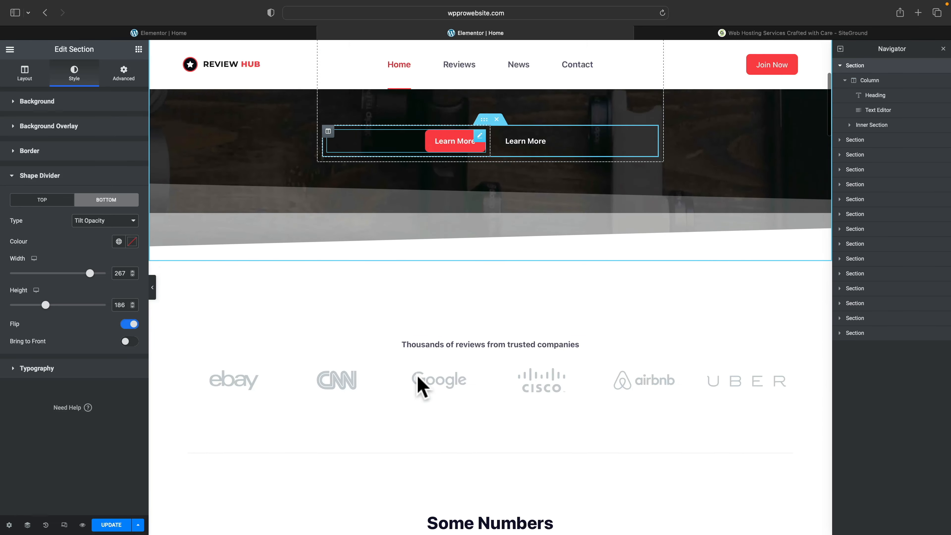
{"action": "scroll", "coordinate": [418, 382], "scroll_direction": "down", "scroll_amount": 9}
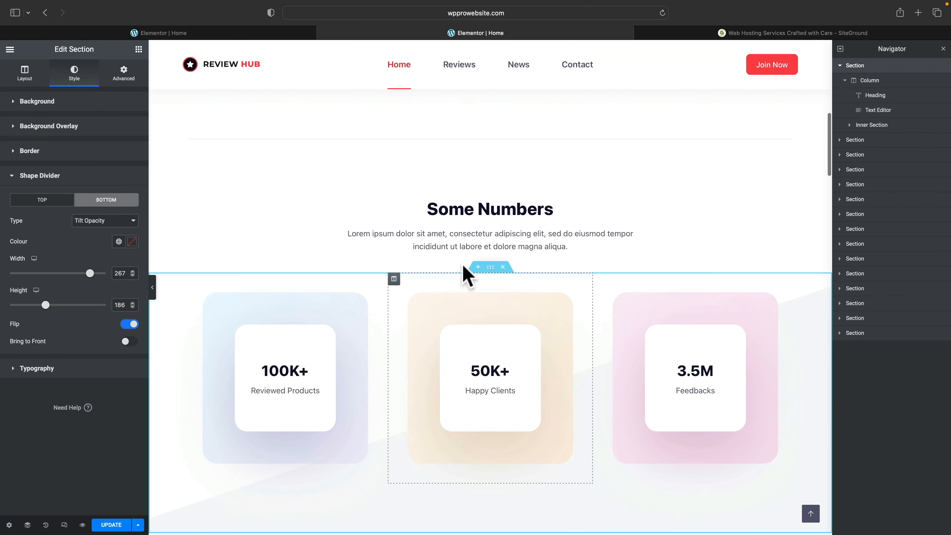
{"action": "left_click", "coordinate": [450, 209]}
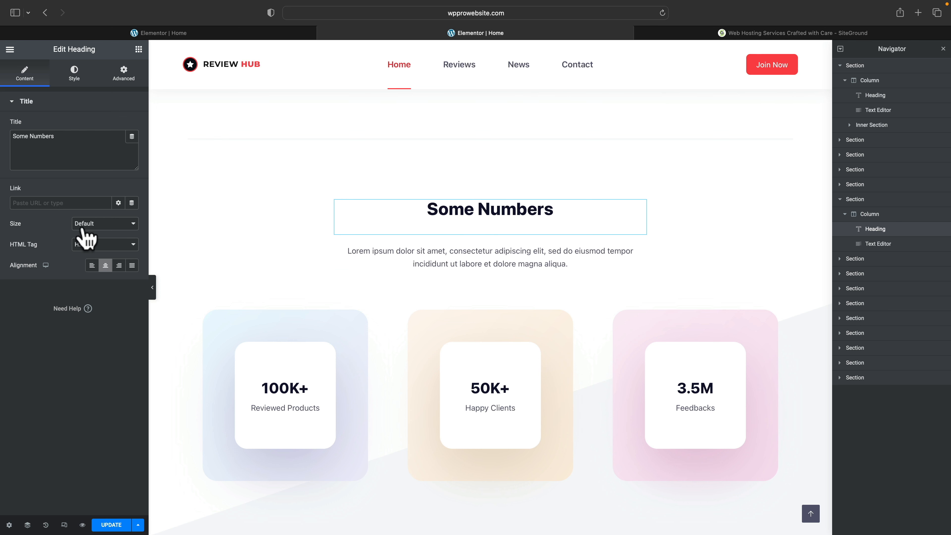
{"action": "left_click", "coordinate": [96, 247]}
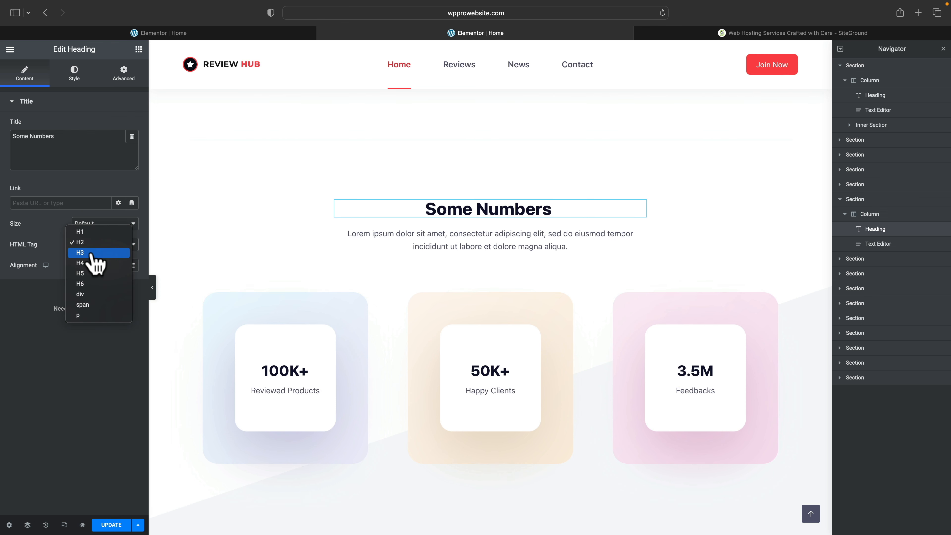
{"action": "left_click", "coordinate": [92, 254]}
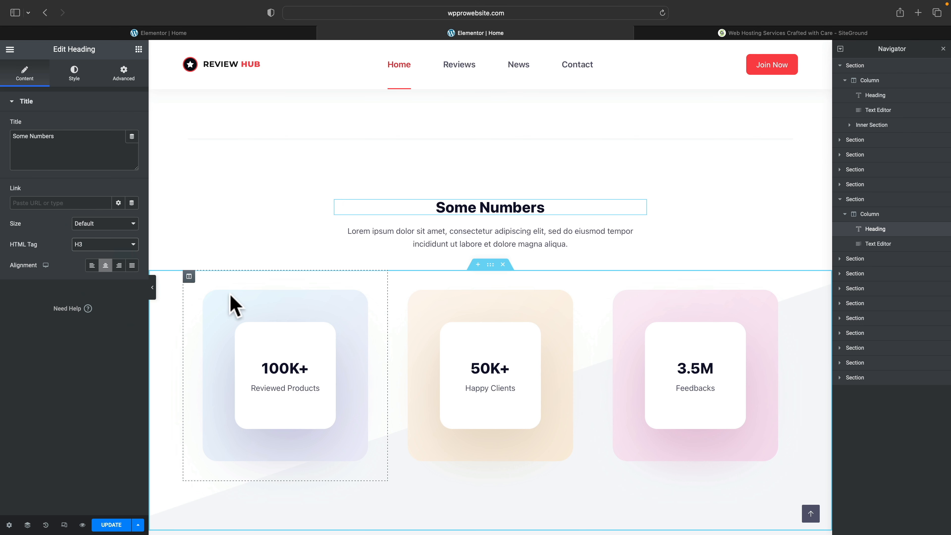
Step: Set the site-wide primary colour to #176586 in the global colours of the site settings
{"action": "left_click", "coordinate": [188, 277]}
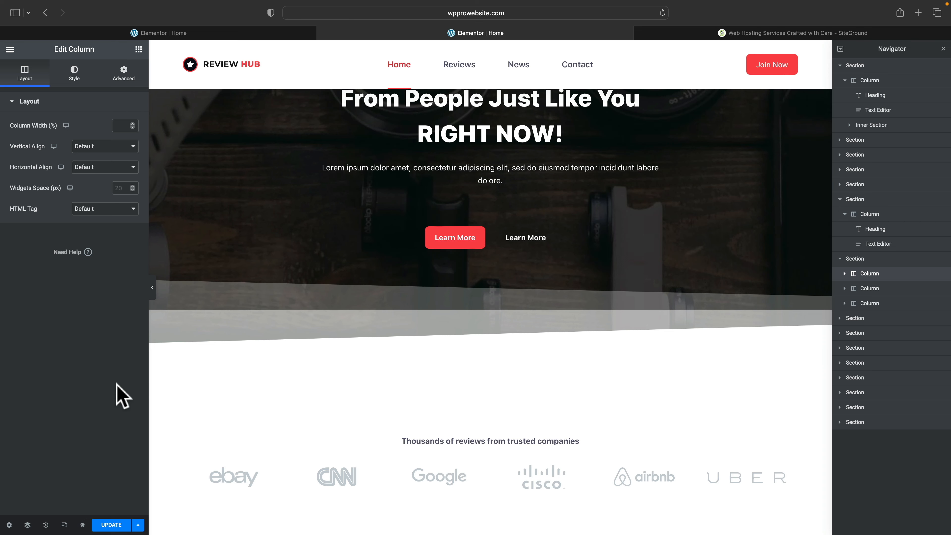
{"action": "left_click", "coordinate": [10, 49]}
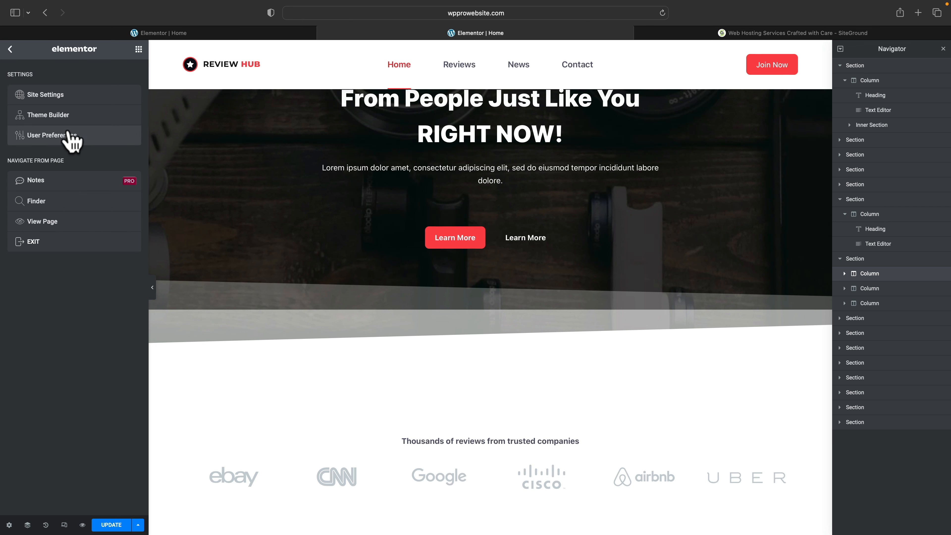
{"action": "left_click", "coordinate": [76, 96]}
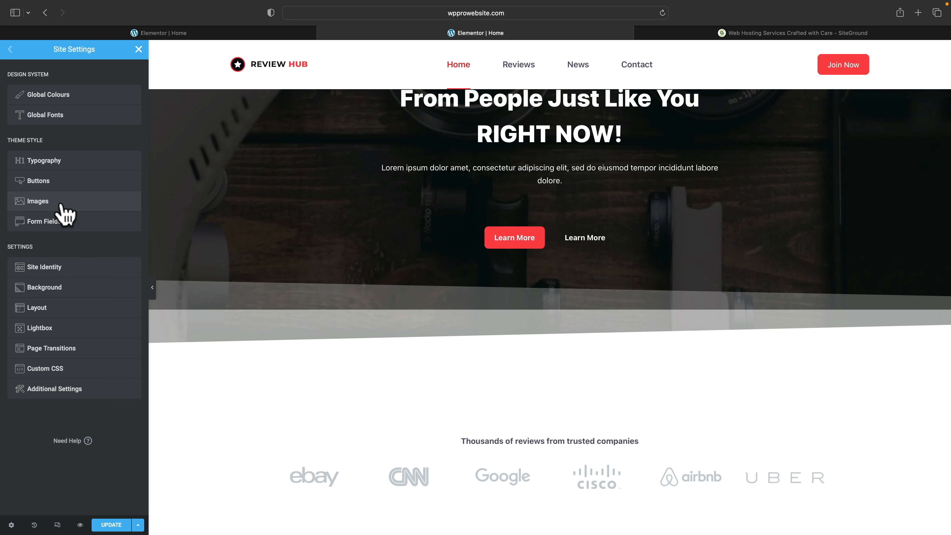
{"action": "left_click", "coordinate": [68, 94]}
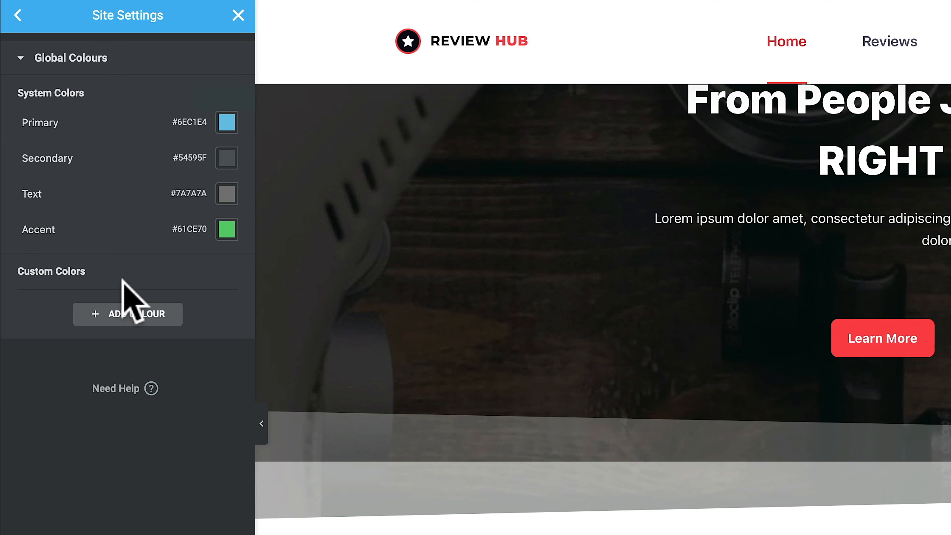
{"action": "left_click", "coordinate": [226, 125]}
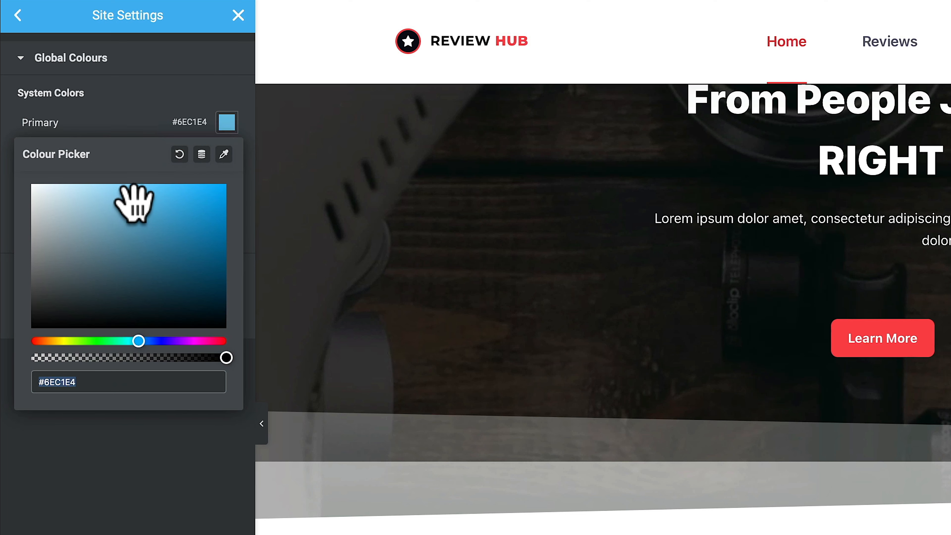
{"action": "left_click", "coordinate": [193, 253]}
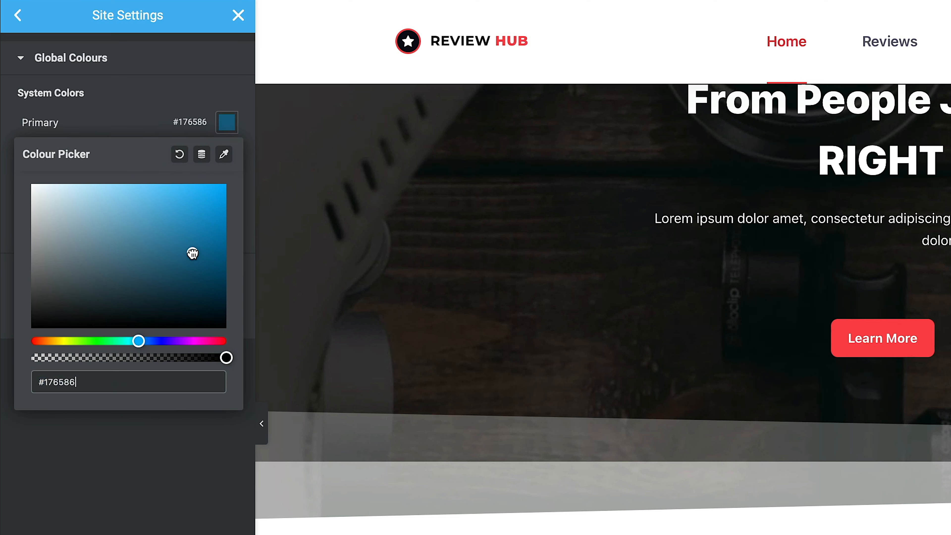
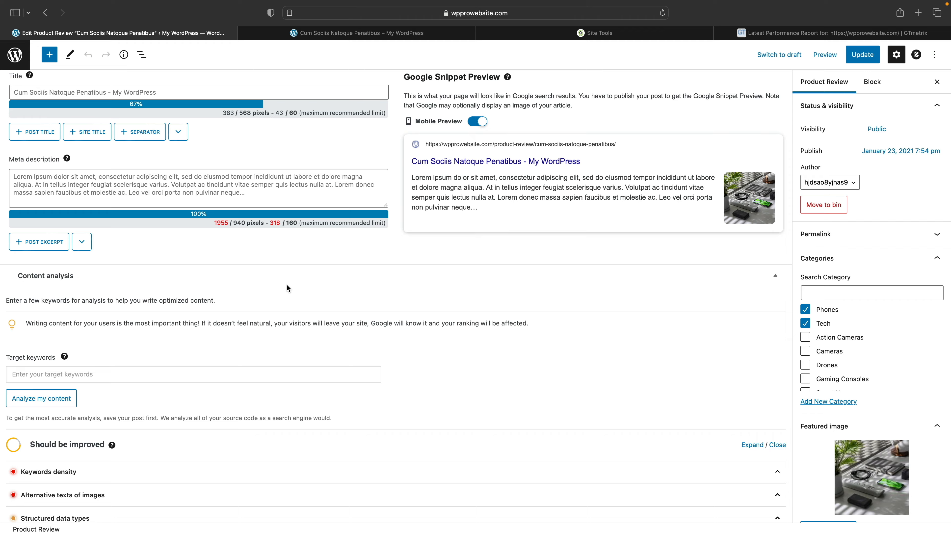
Step: Set the SEO title of the "Cum Sociis Natoque Penatibus" product review to "This is a a really important title!!!!"
{"action": "scroll", "coordinate": [286, 285], "scroll_direction": "up", "scroll_amount": 5}
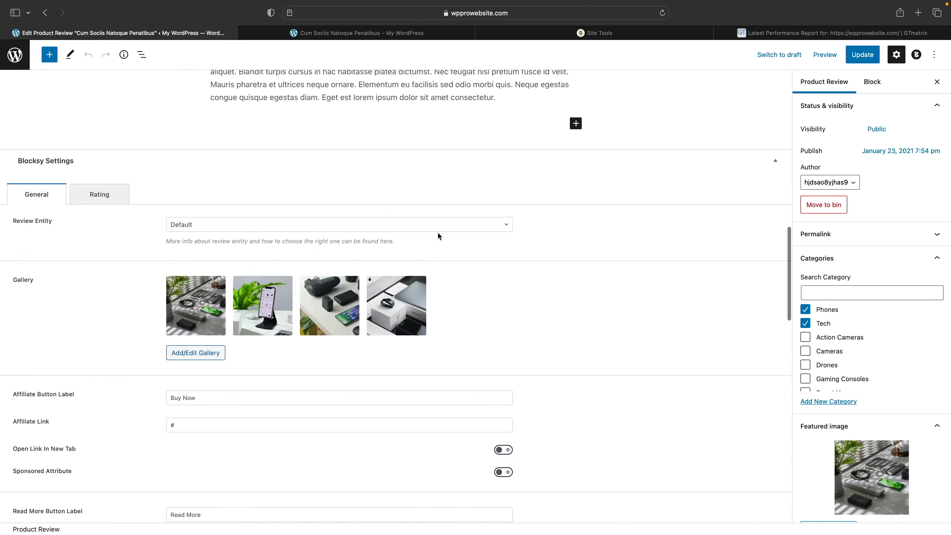
{"action": "scroll", "coordinate": [438, 234], "scroll_direction": "up", "scroll_amount": 10}
{"action": "scroll", "coordinate": [438, 234], "scroll_direction": "up", "scroll_amount": 5}
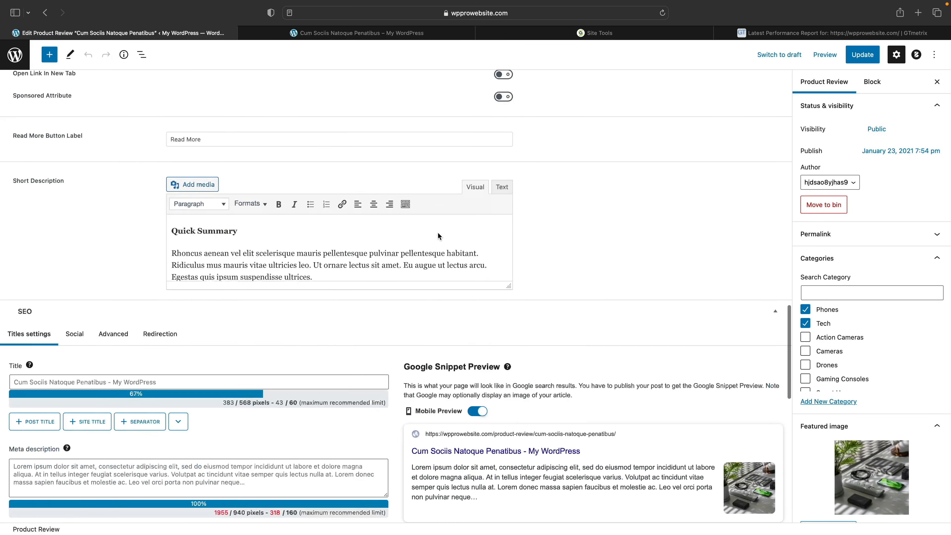
{"action": "scroll", "coordinate": [437, 233], "scroll_direction": "down", "scroll_amount": 5}
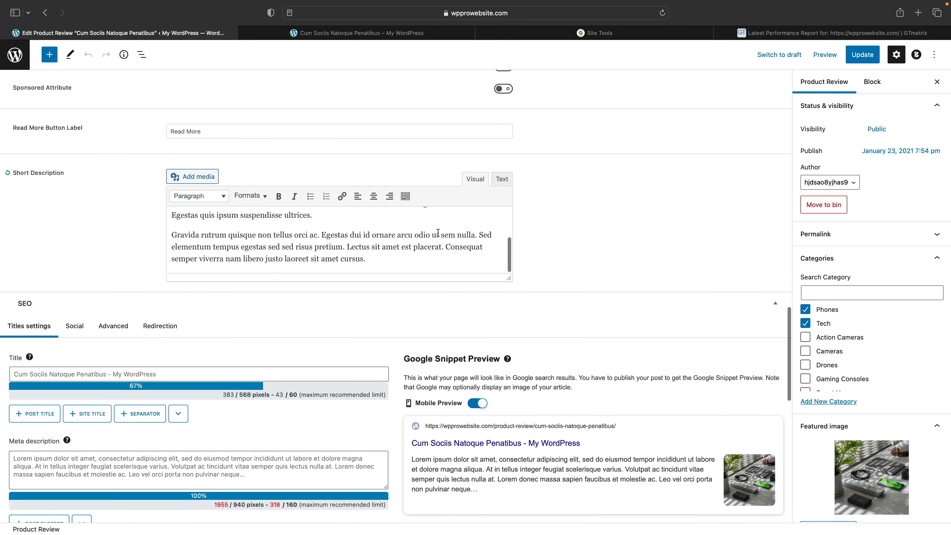
{"action": "left_click", "coordinate": [180, 283]}
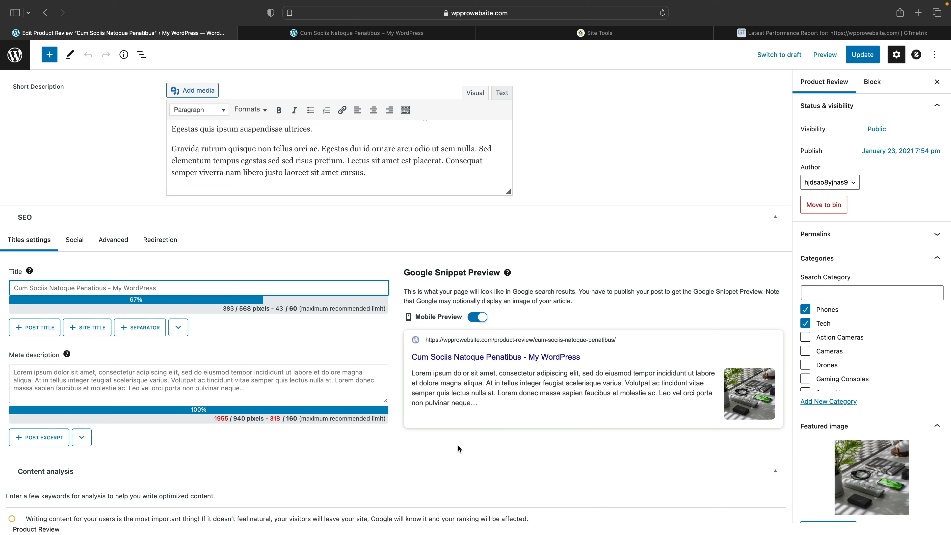
{"action": "left_click", "coordinate": [174, 286]}
{"action": "left_click", "coordinate": [56, 285]}
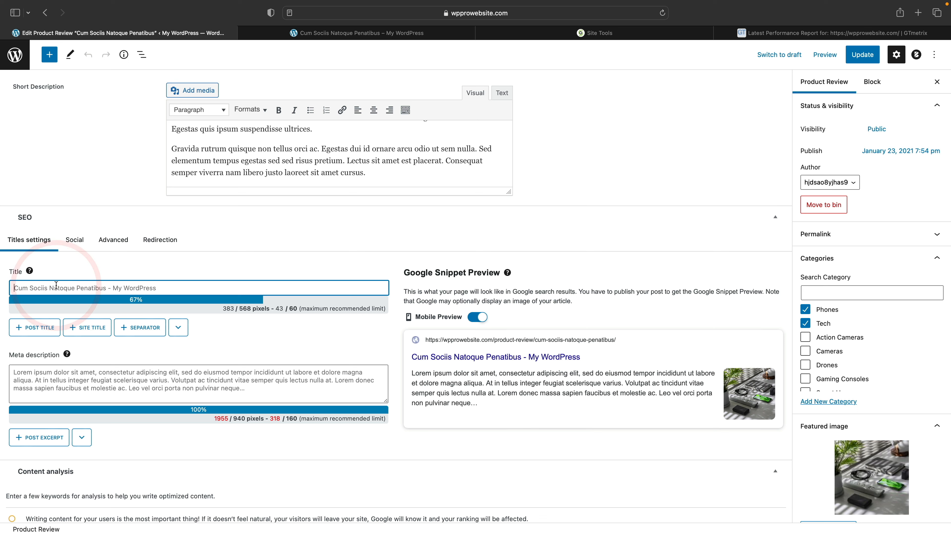
{"action": "type", "text": "This is a a"}
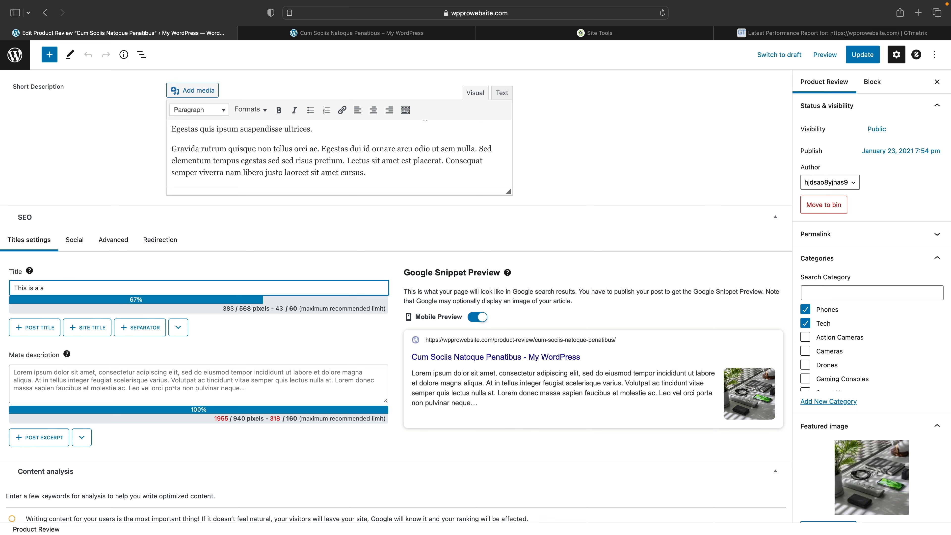
{"action": "type", "text": " really important title!!!!"}
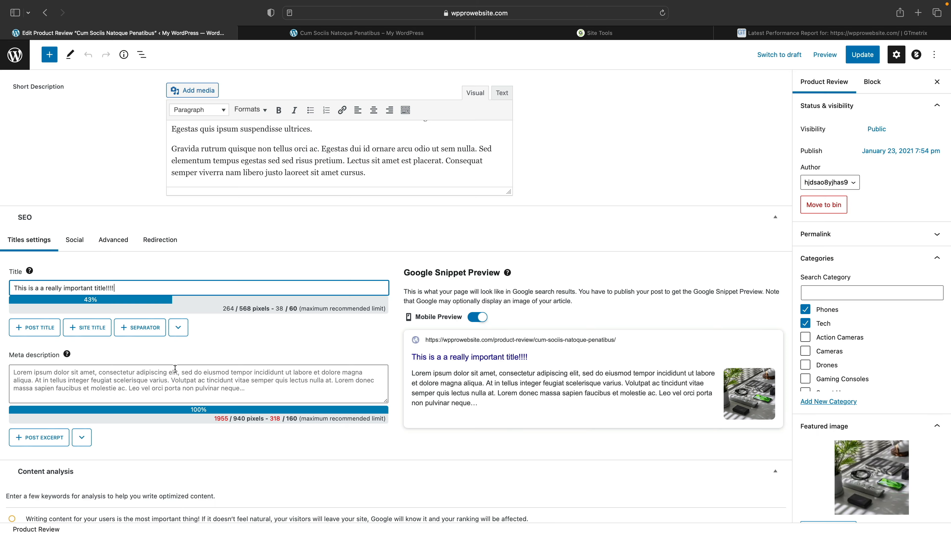
Step: Examine the meta description and the Google snippet preview in both its mobile and desktop versions
{"action": "left_click", "coordinate": [175, 369]}
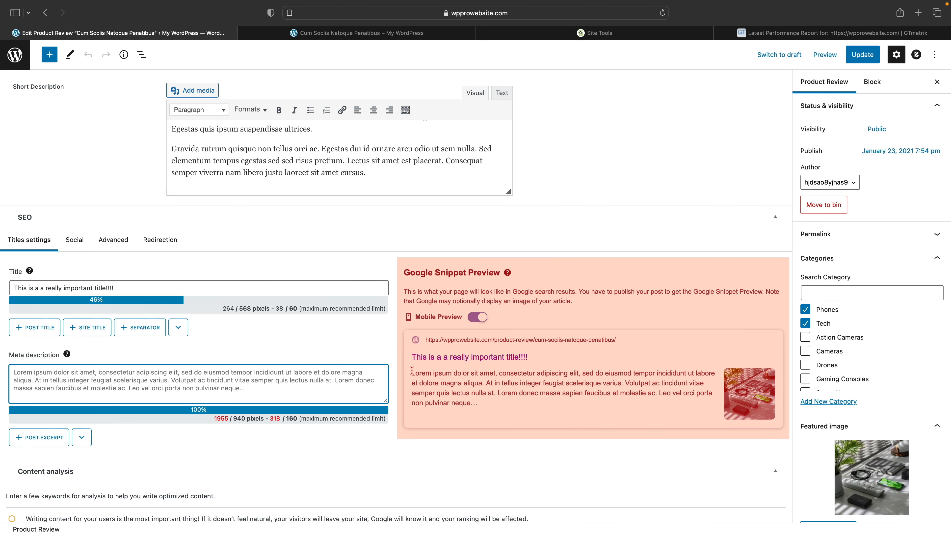
{"action": "left_click", "coordinate": [478, 403]}
{"action": "left_click_drag", "start_coordinate": [422, 368], "coordinate": [412, 354]}
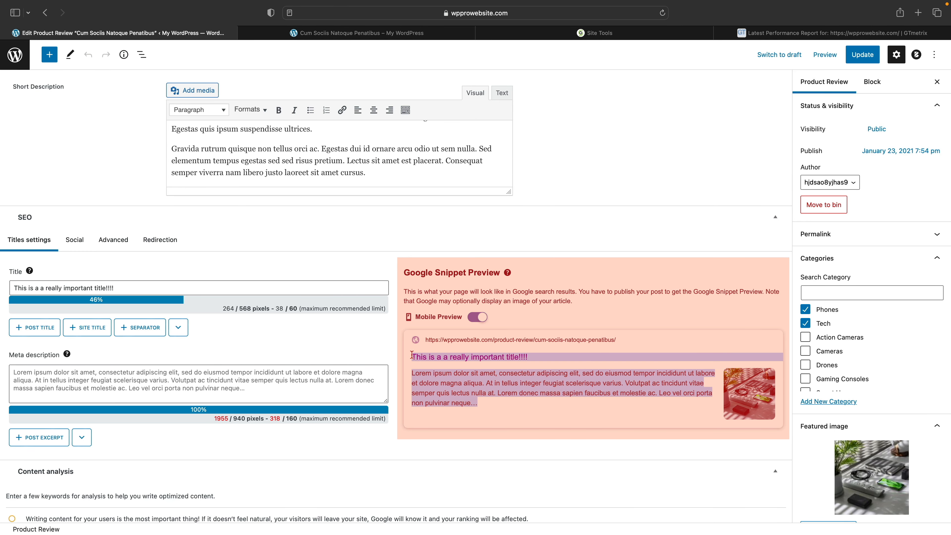
{"action": "left_click", "coordinate": [468, 399]}
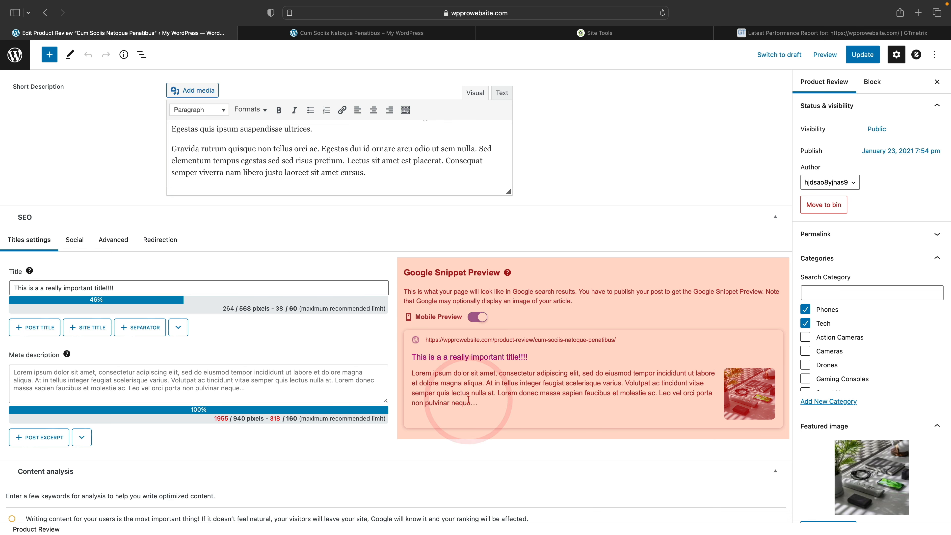
{"action": "left_click", "coordinate": [476, 321]}
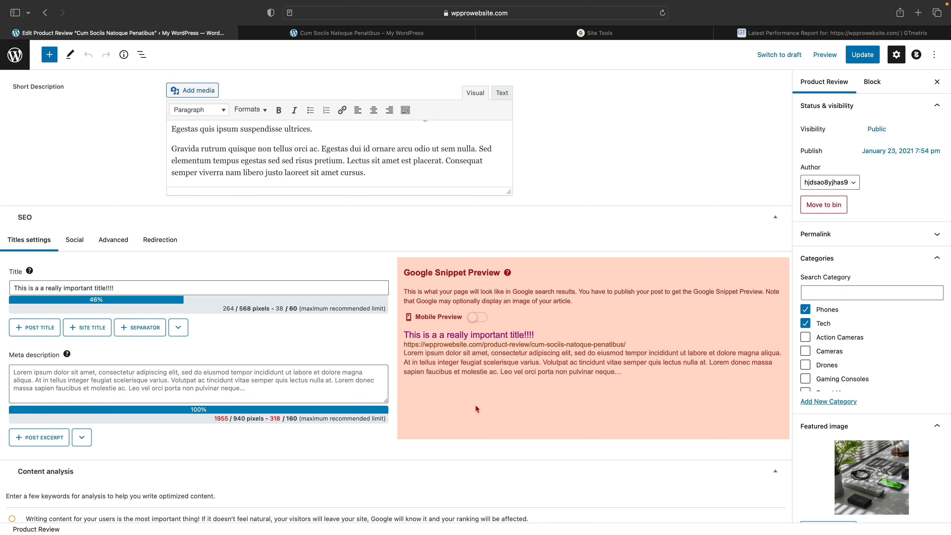
{"action": "left_click", "coordinate": [484, 319]}
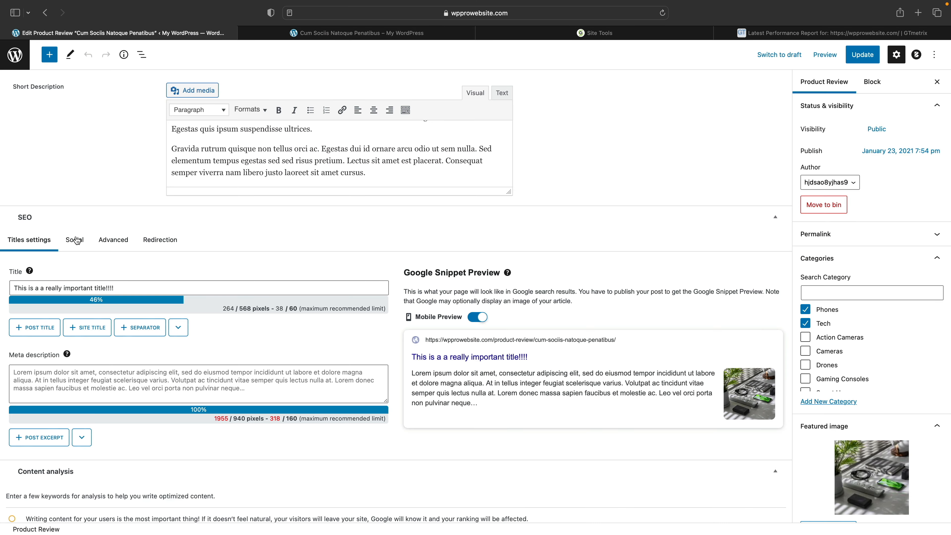
Step: Review the review's social SEO settings, including the Facebook and Twitter titles, descriptions, thumbnails and previews
{"action": "left_click", "coordinate": [75, 239]}
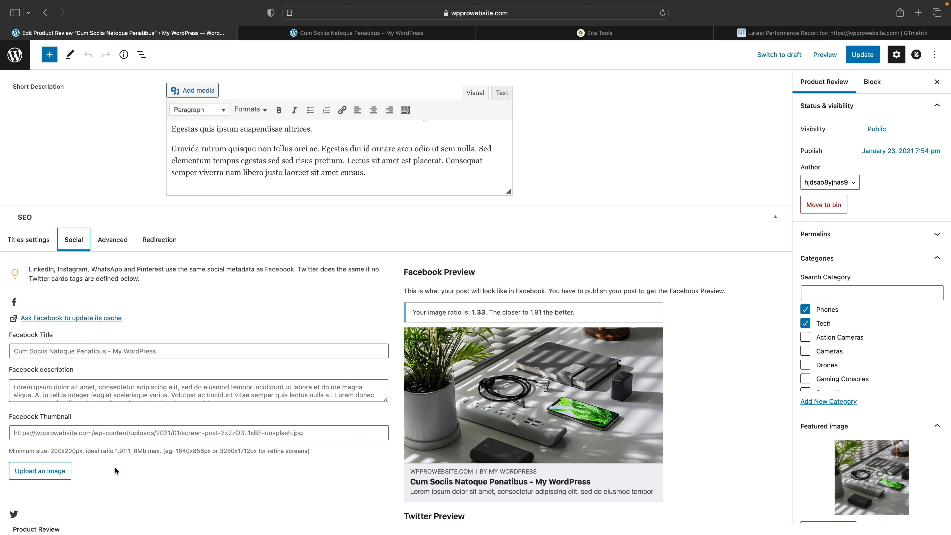
{"action": "mouse_move", "coordinate": [560, 352]}
{"action": "scroll", "coordinate": [711, 420], "scroll_direction": "down", "scroll_amount": 2}
{"action": "scroll", "coordinate": [711, 422], "scroll_direction": "down", "scroll_amount": 14}
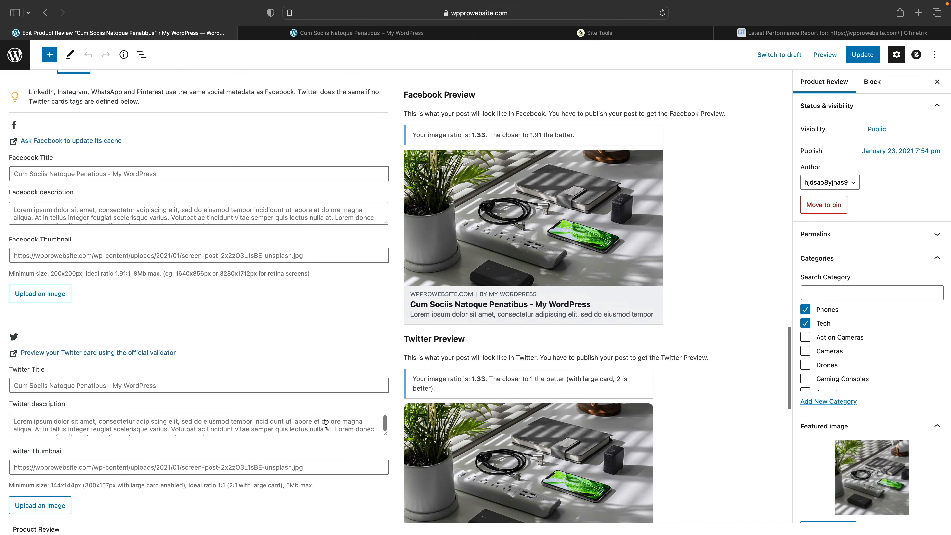
{"action": "scroll", "coordinate": [326, 424], "scroll_direction": "up", "scroll_amount": 1}
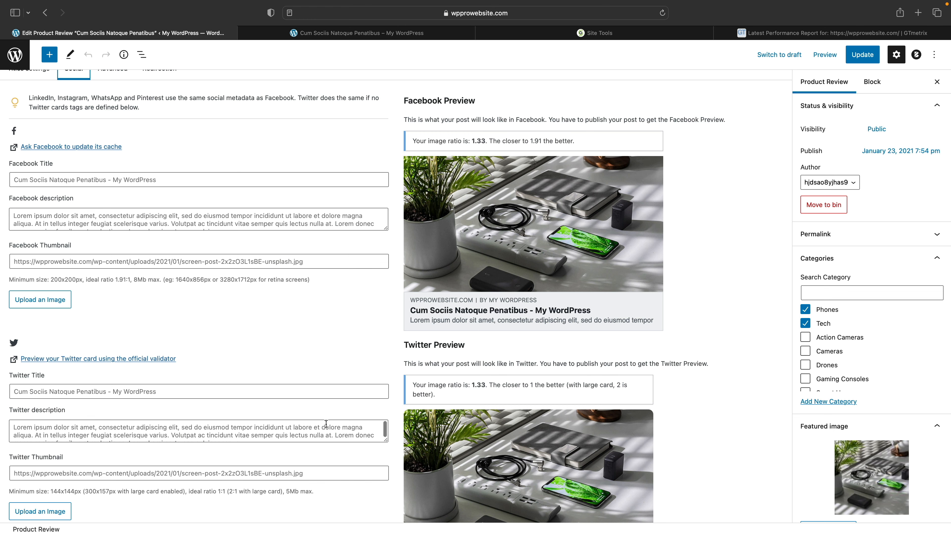
{"action": "scroll", "coordinate": [327, 423], "scroll_direction": "up", "scroll_amount": 5}
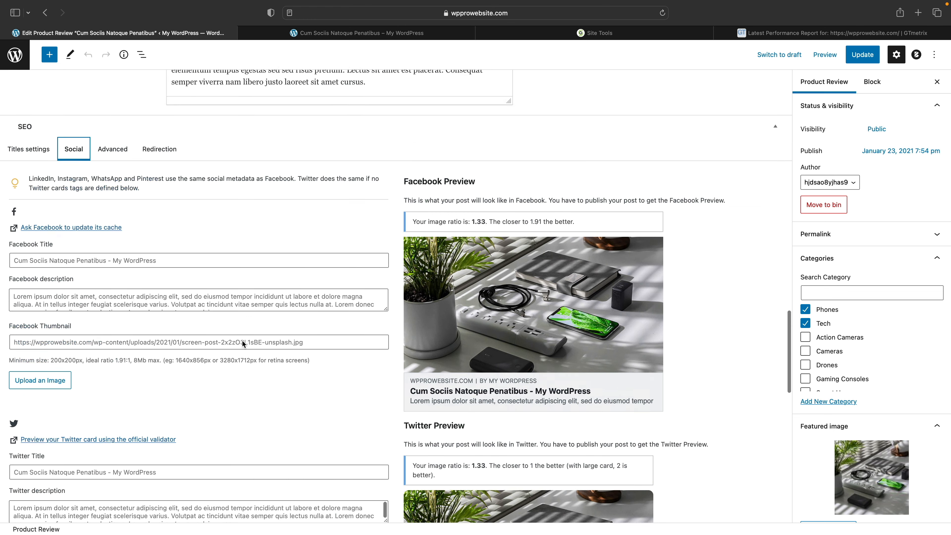
Step: Review the advanced meta robots settings and the redirection settings, including the available login status options
{"action": "left_click", "coordinate": [123, 211]}
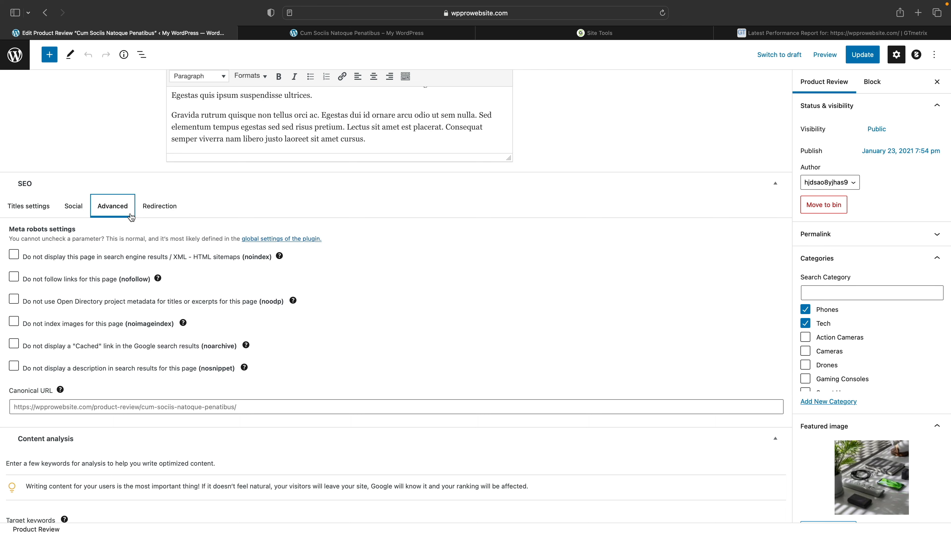
{"action": "left_click", "coordinate": [157, 212]}
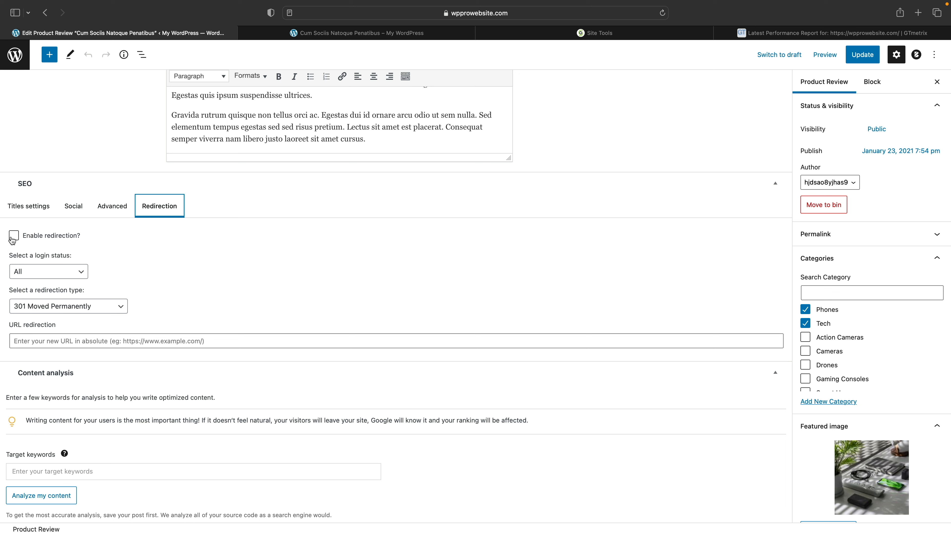
{"action": "left_click", "coordinate": [56, 273]}
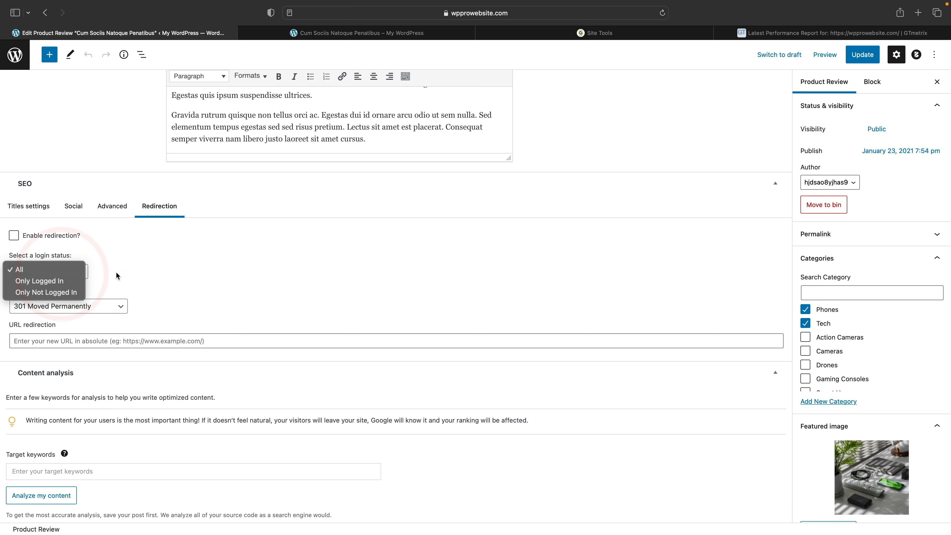
{"action": "left_click", "coordinate": [137, 271]}
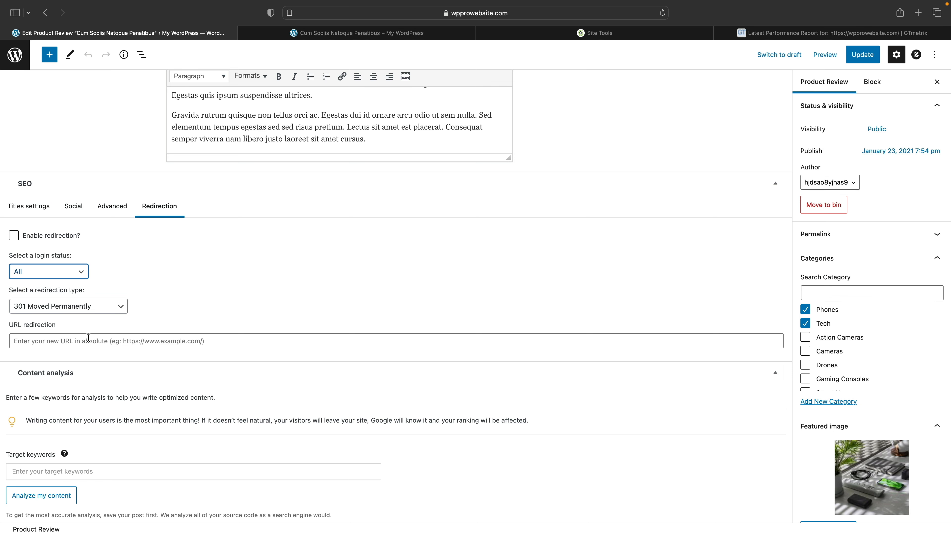
Step: Look through the content analysis section, including the target keywords field and the list of suggested improvements
{"action": "scroll", "coordinate": [210, 337], "scroll_direction": "down", "scroll_amount": 3}
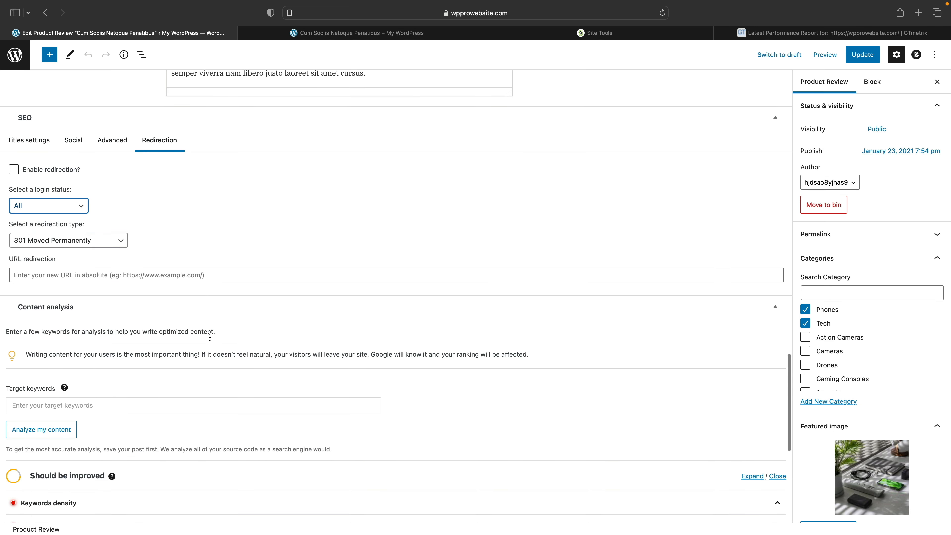
{"action": "scroll", "coordinate": [210, 341], "scroll_direction": "down", "scroll_amount": 3}
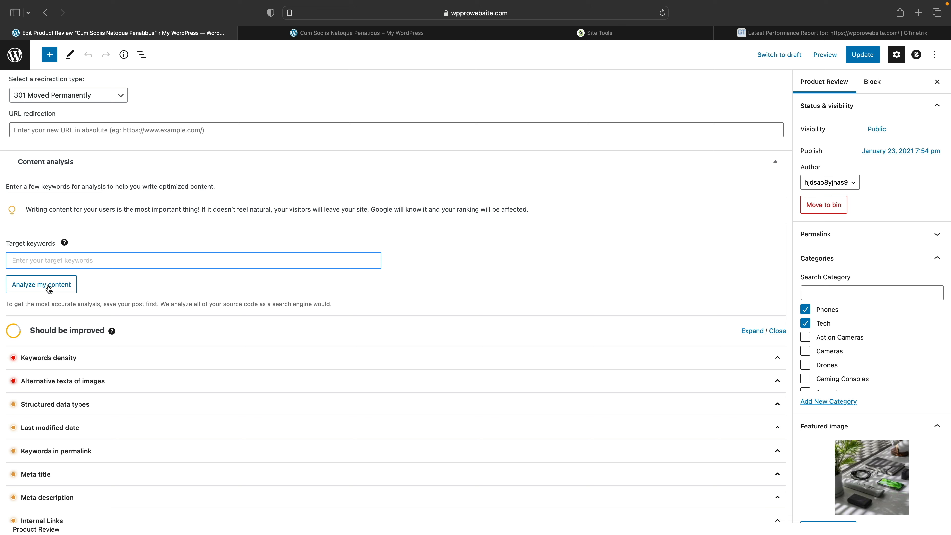
{"action": "scroll", "coordinate": [172, 329], "scroll_direction": "down", "scroll_amount": 3}
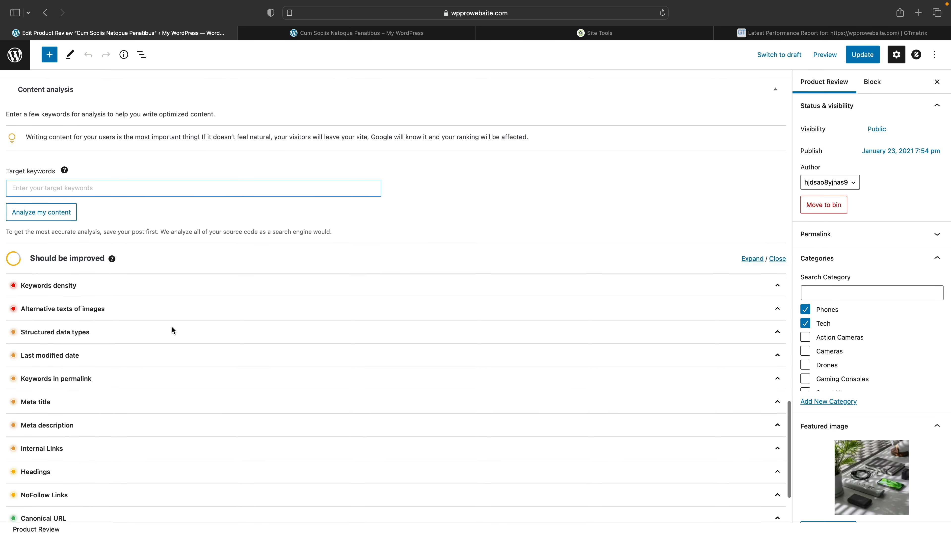